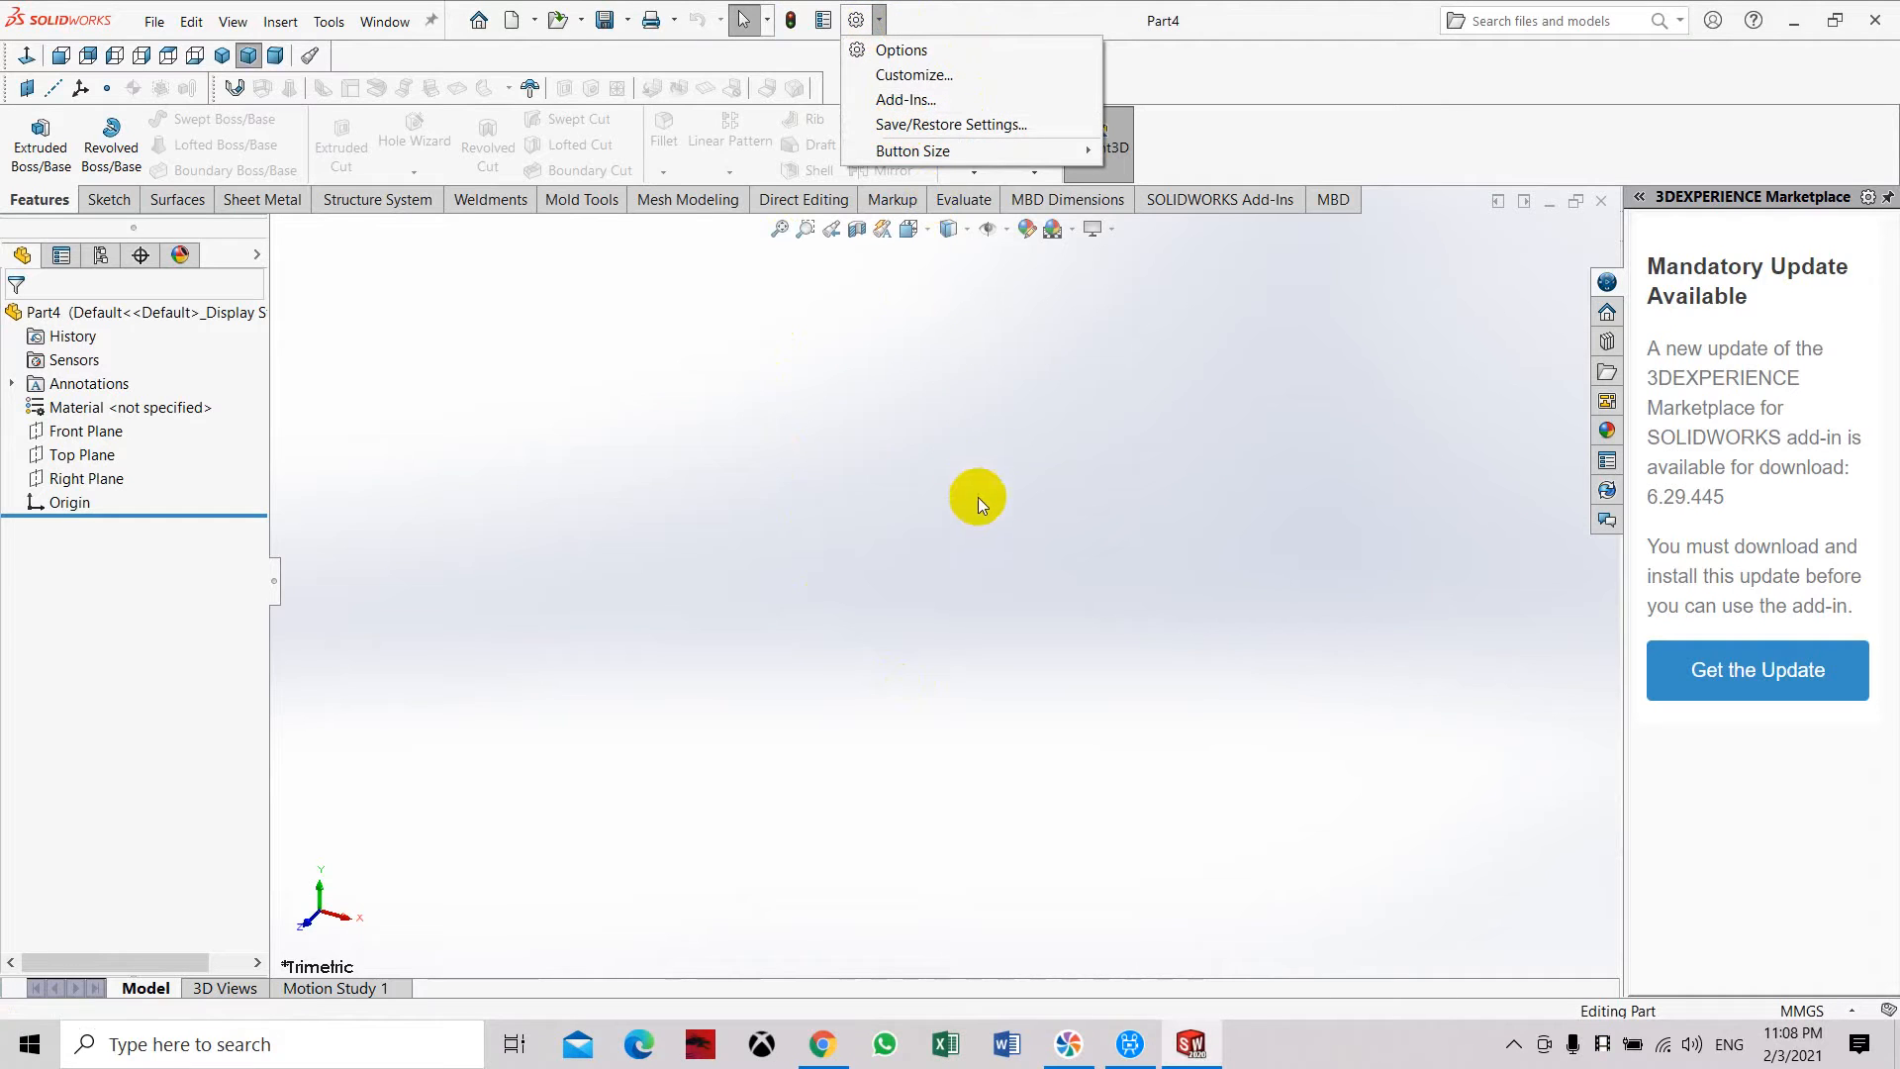
Start a sketch on the Top Plane and draw a center rectangle about 70 by 70 mm from the origin.
{"action": "left_click", "coordinate": [100, 459]}
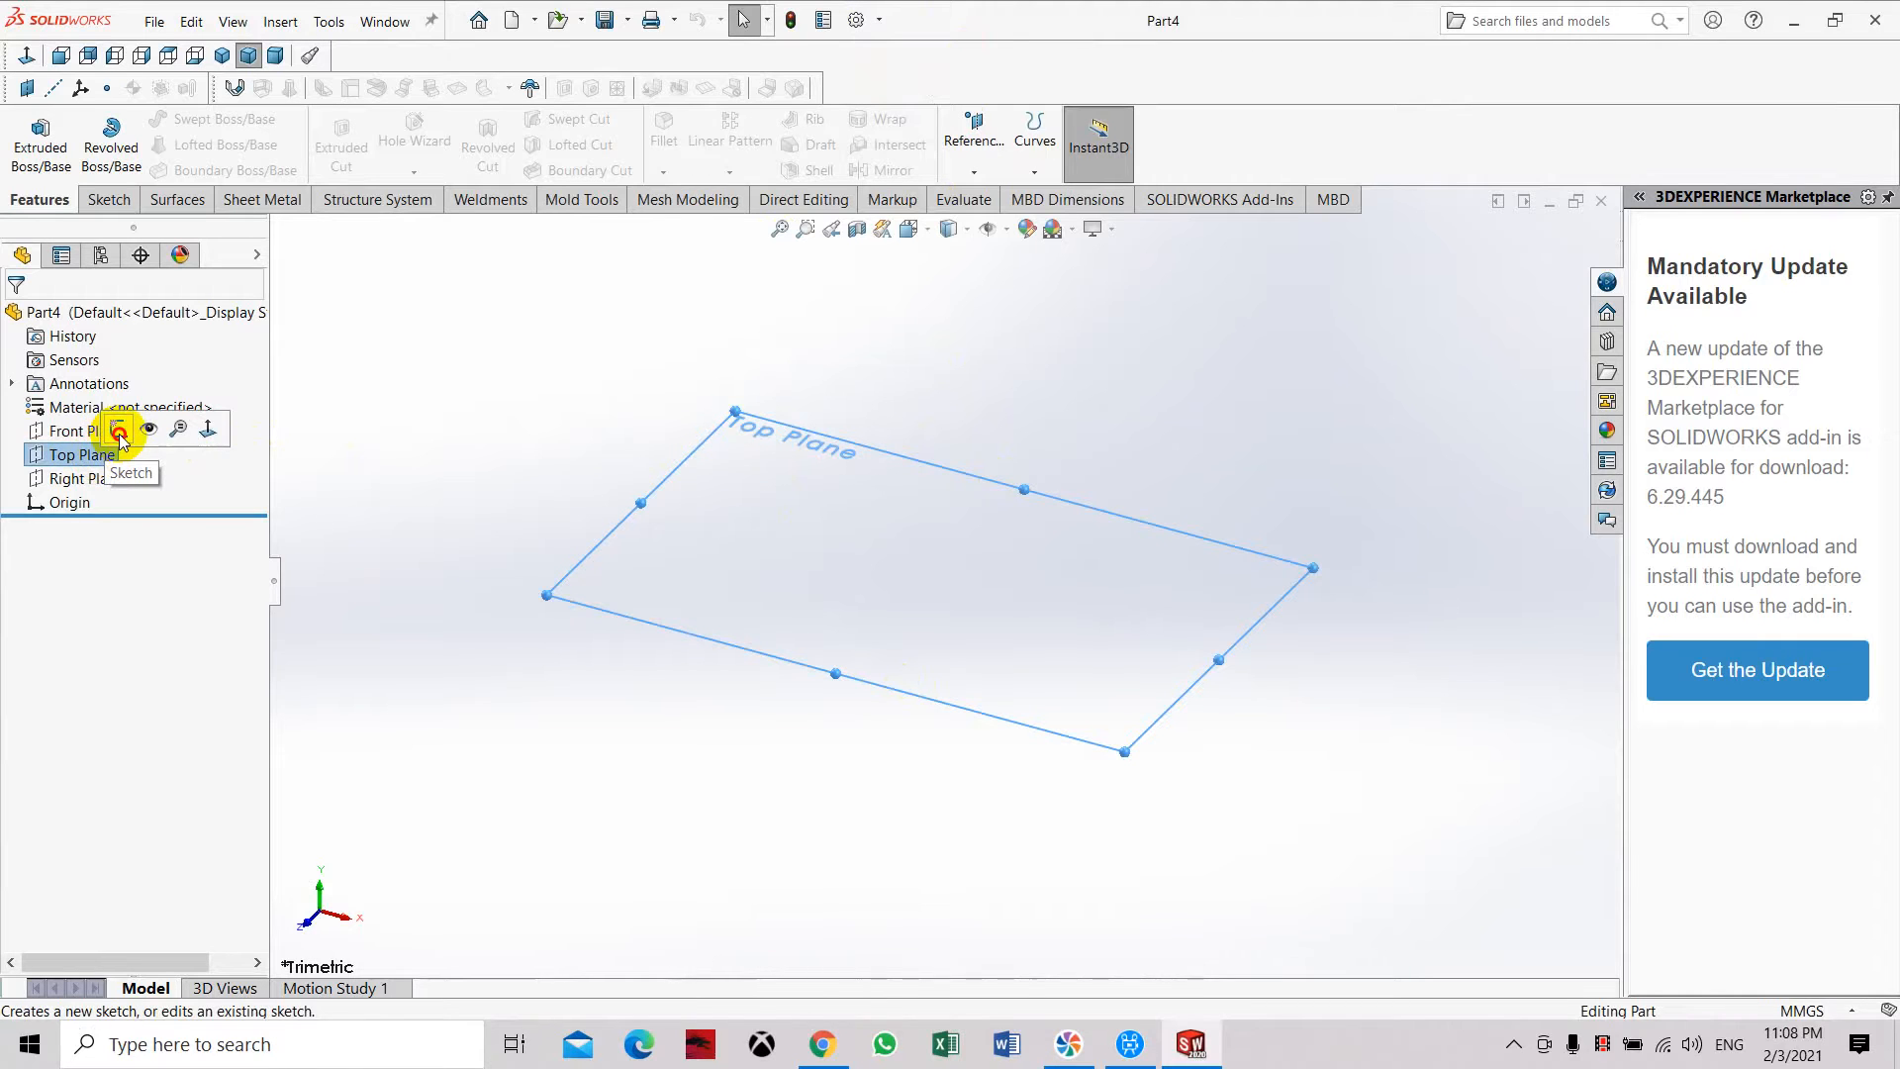
{"action": "left_click", "coordinate": [119, 435]}
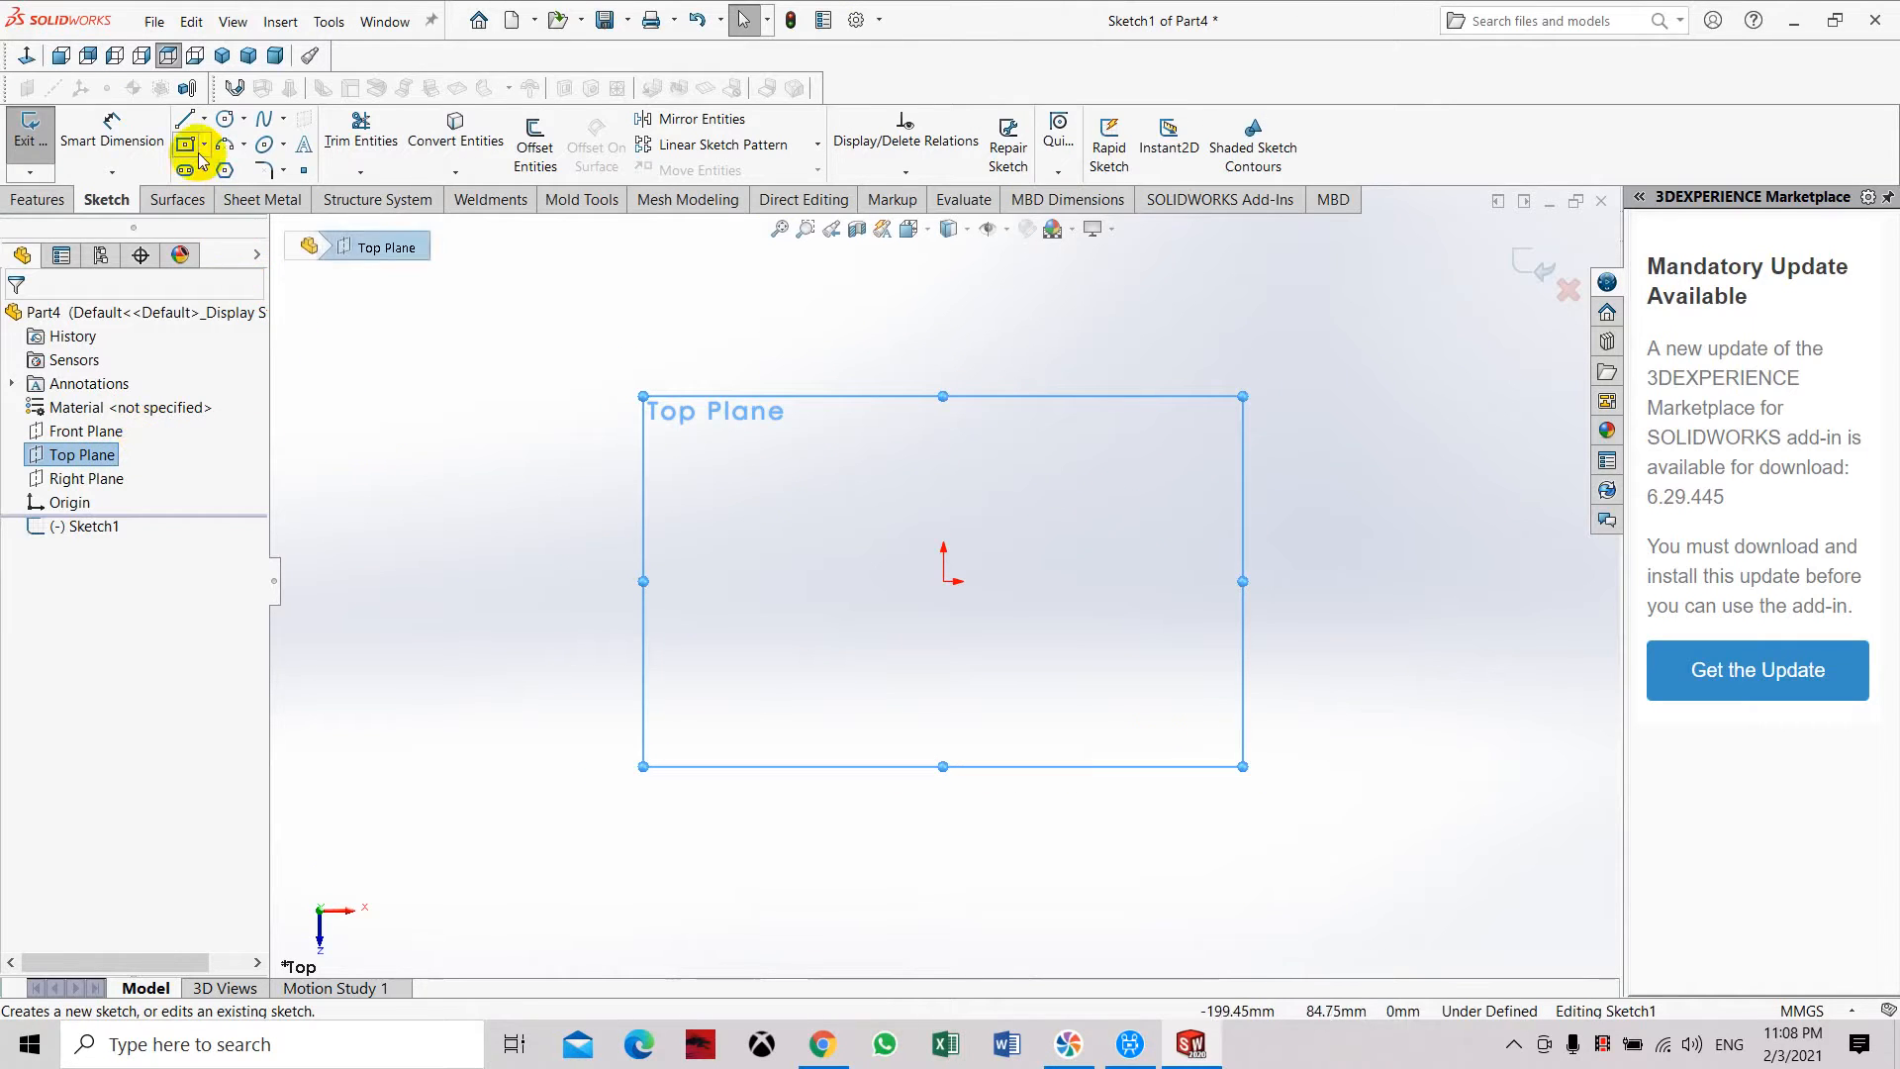
{"action": "left_click", "coordinate": [185, 145]}
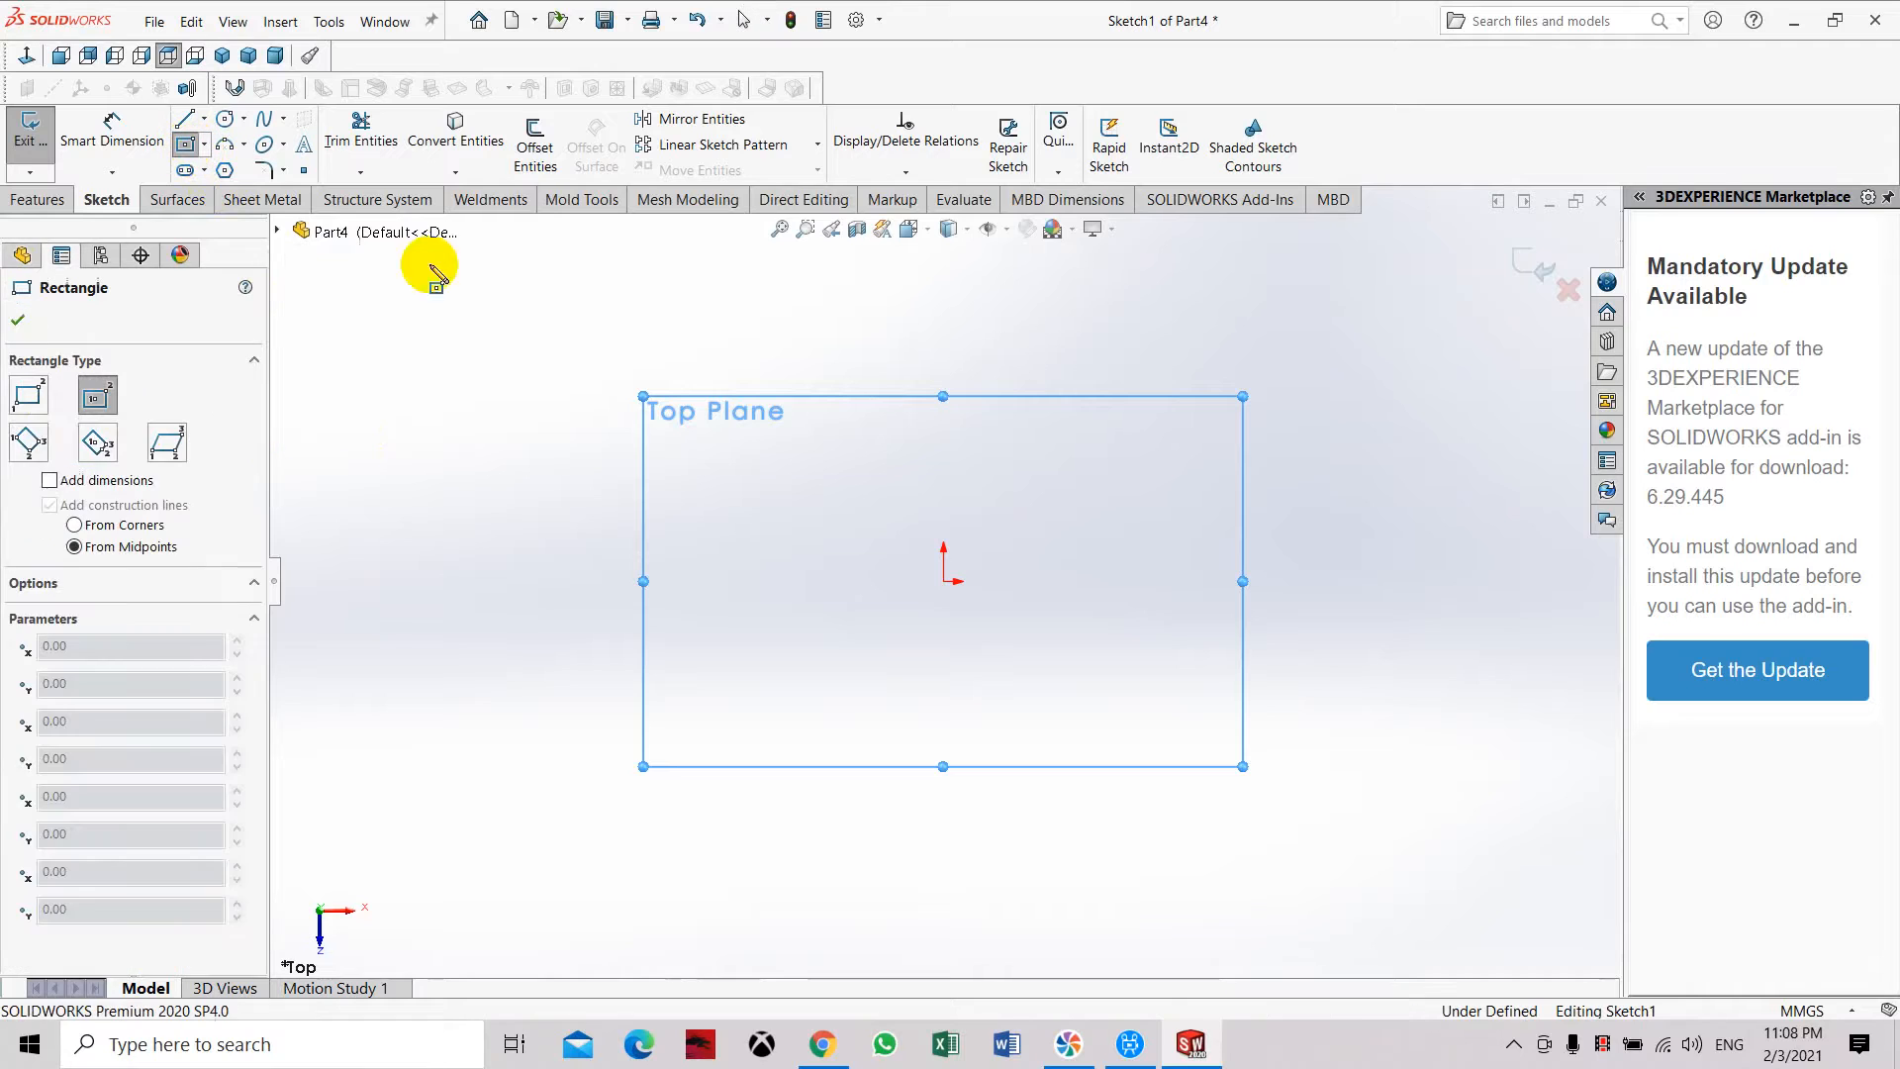
{"action": "left_click", "coordinate": [945, 582]}
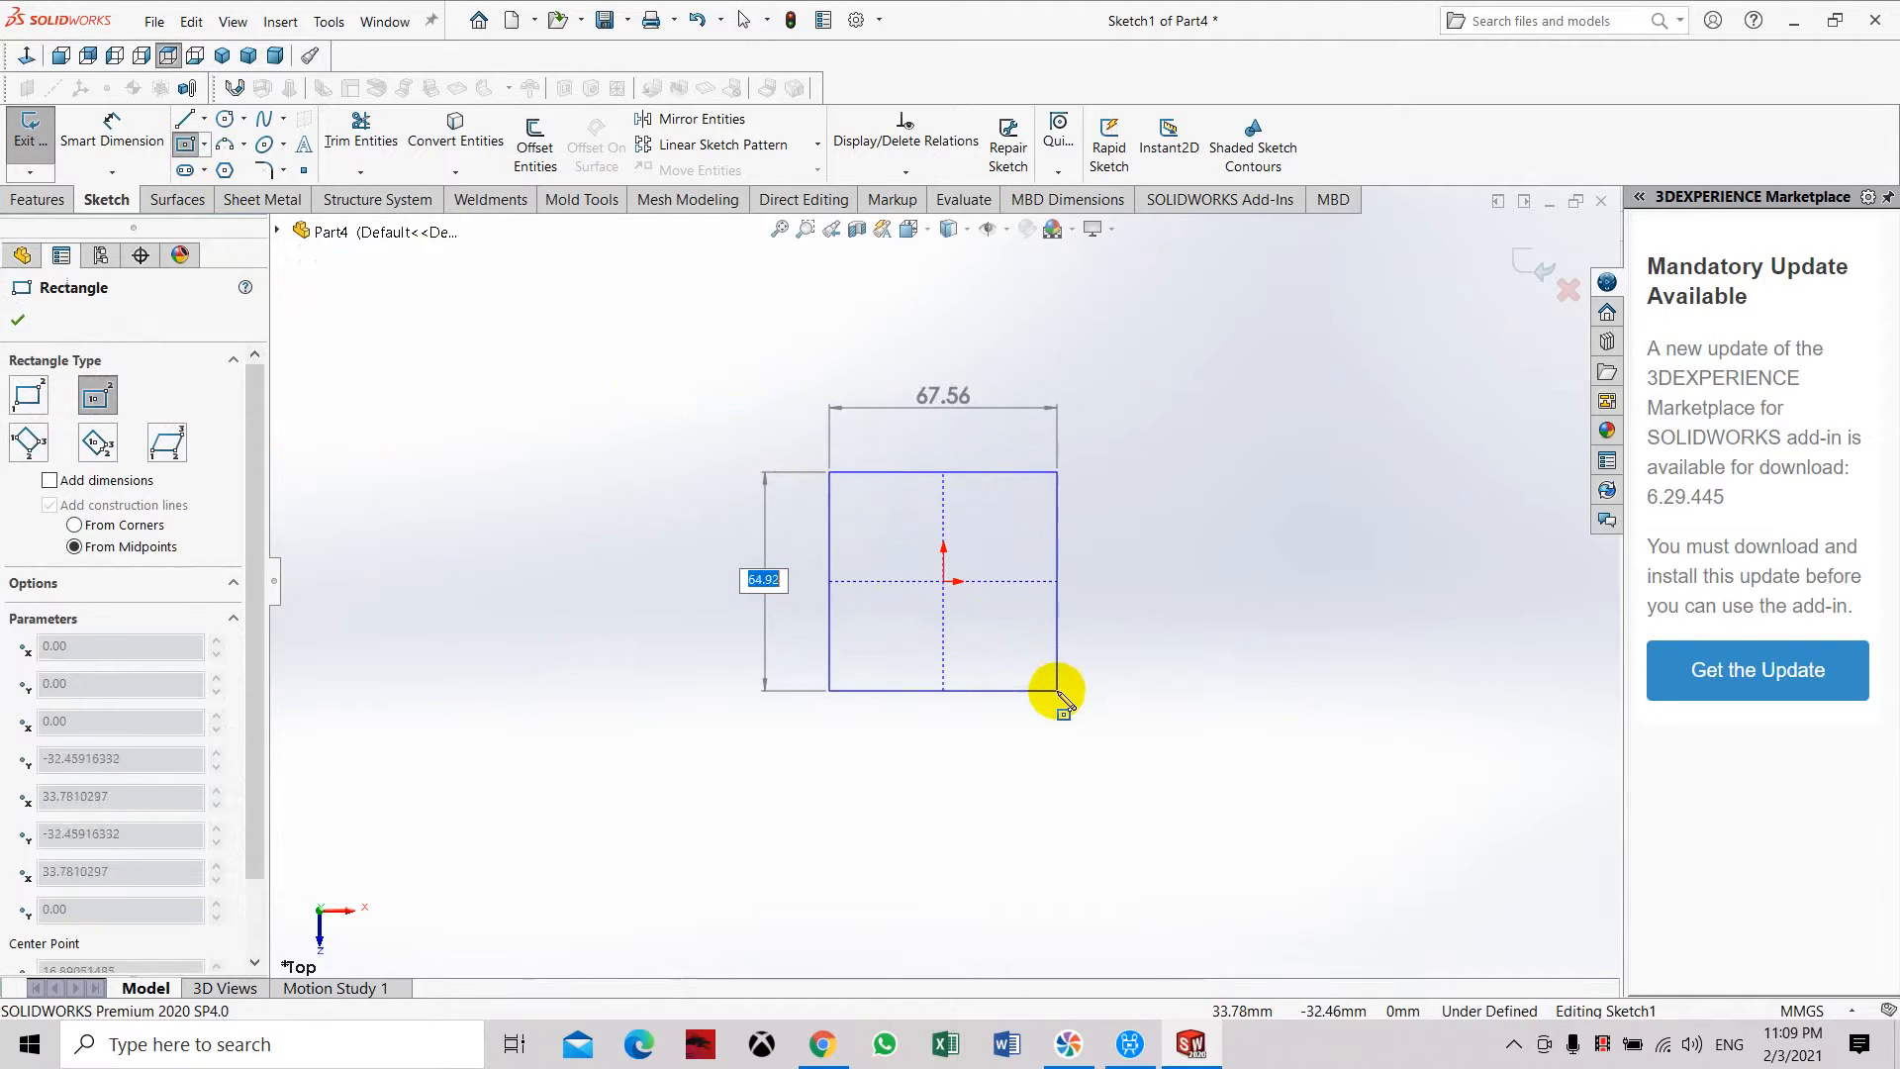
{"action": "left_click", "coordinate": [1063, 699]}
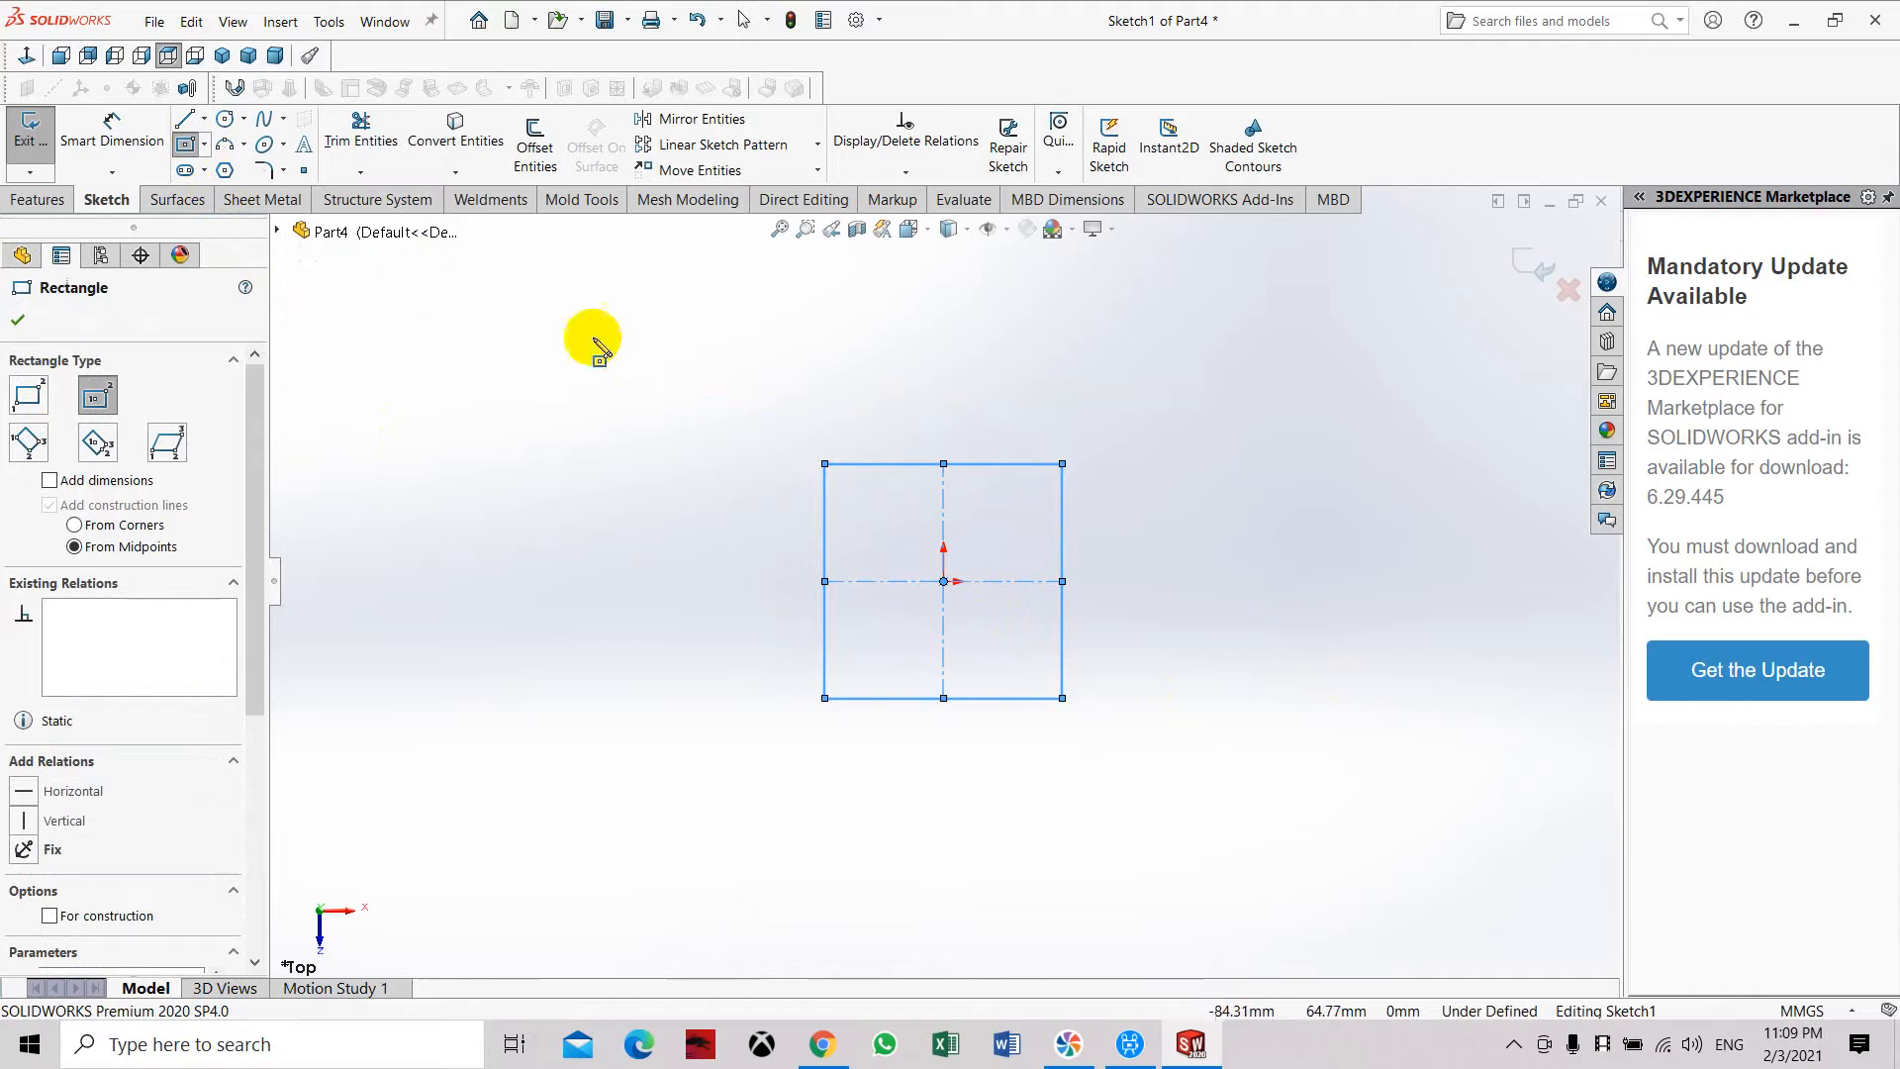
Draw a circle with a radius of about 20 mm centred on the midpoint of the rectangle's right edge.
{"action": "left_click", "coordinate": [226, 119]}
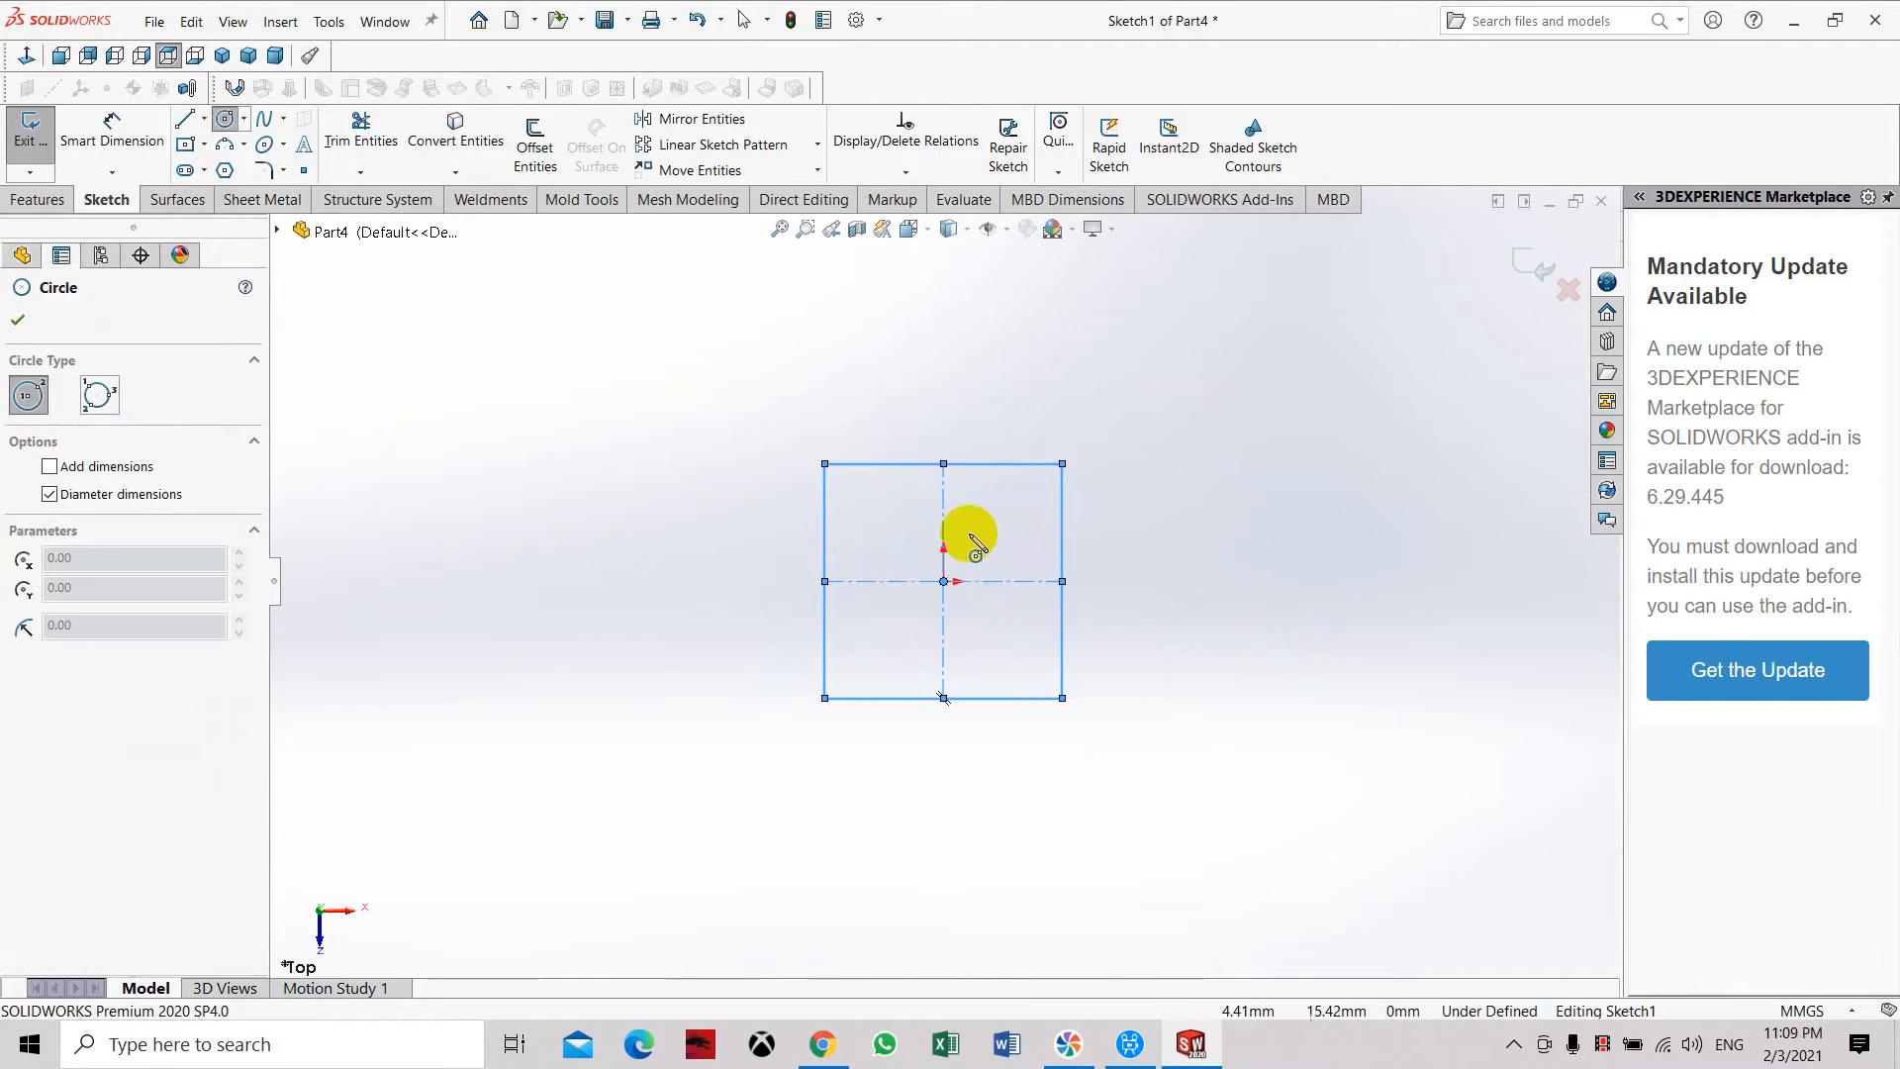
{"action": "left_click", "coordinate": [1063, 581]}
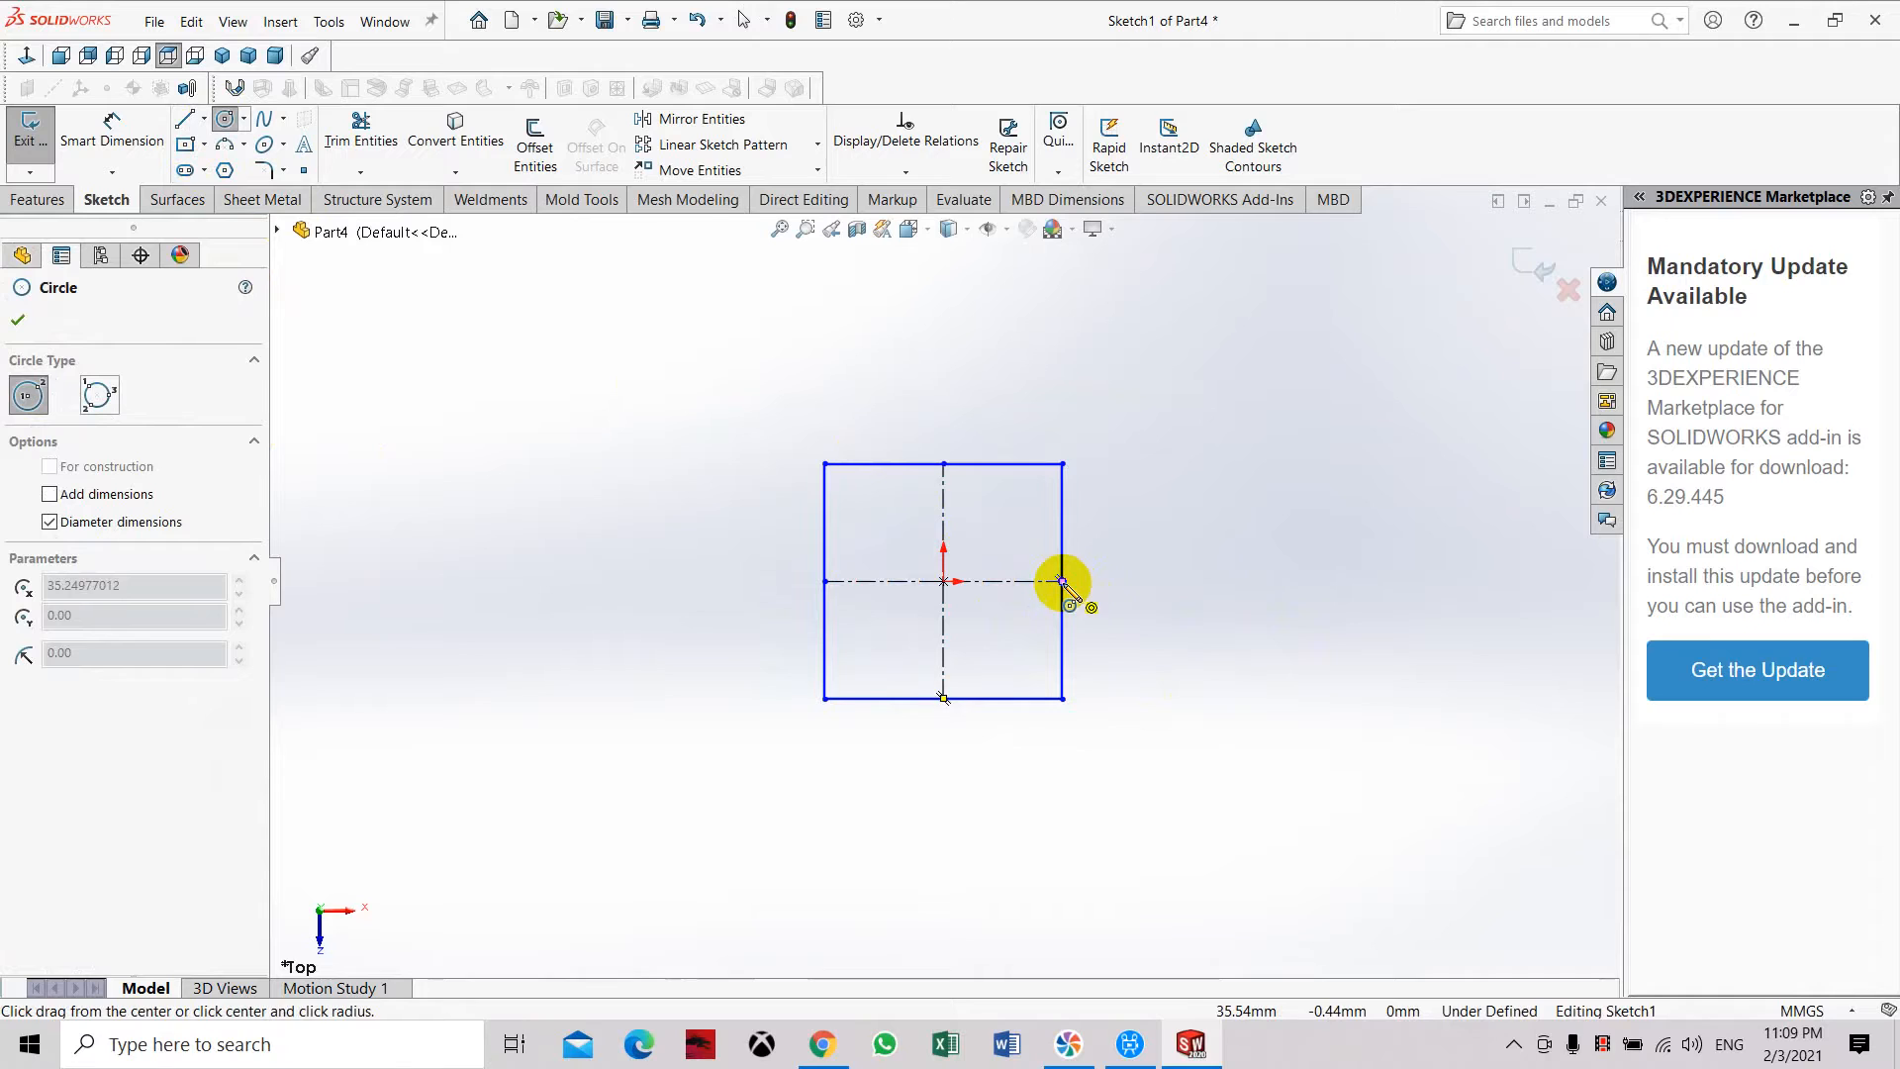
{"action": "left_click", "coordinate": [1121, 619]}
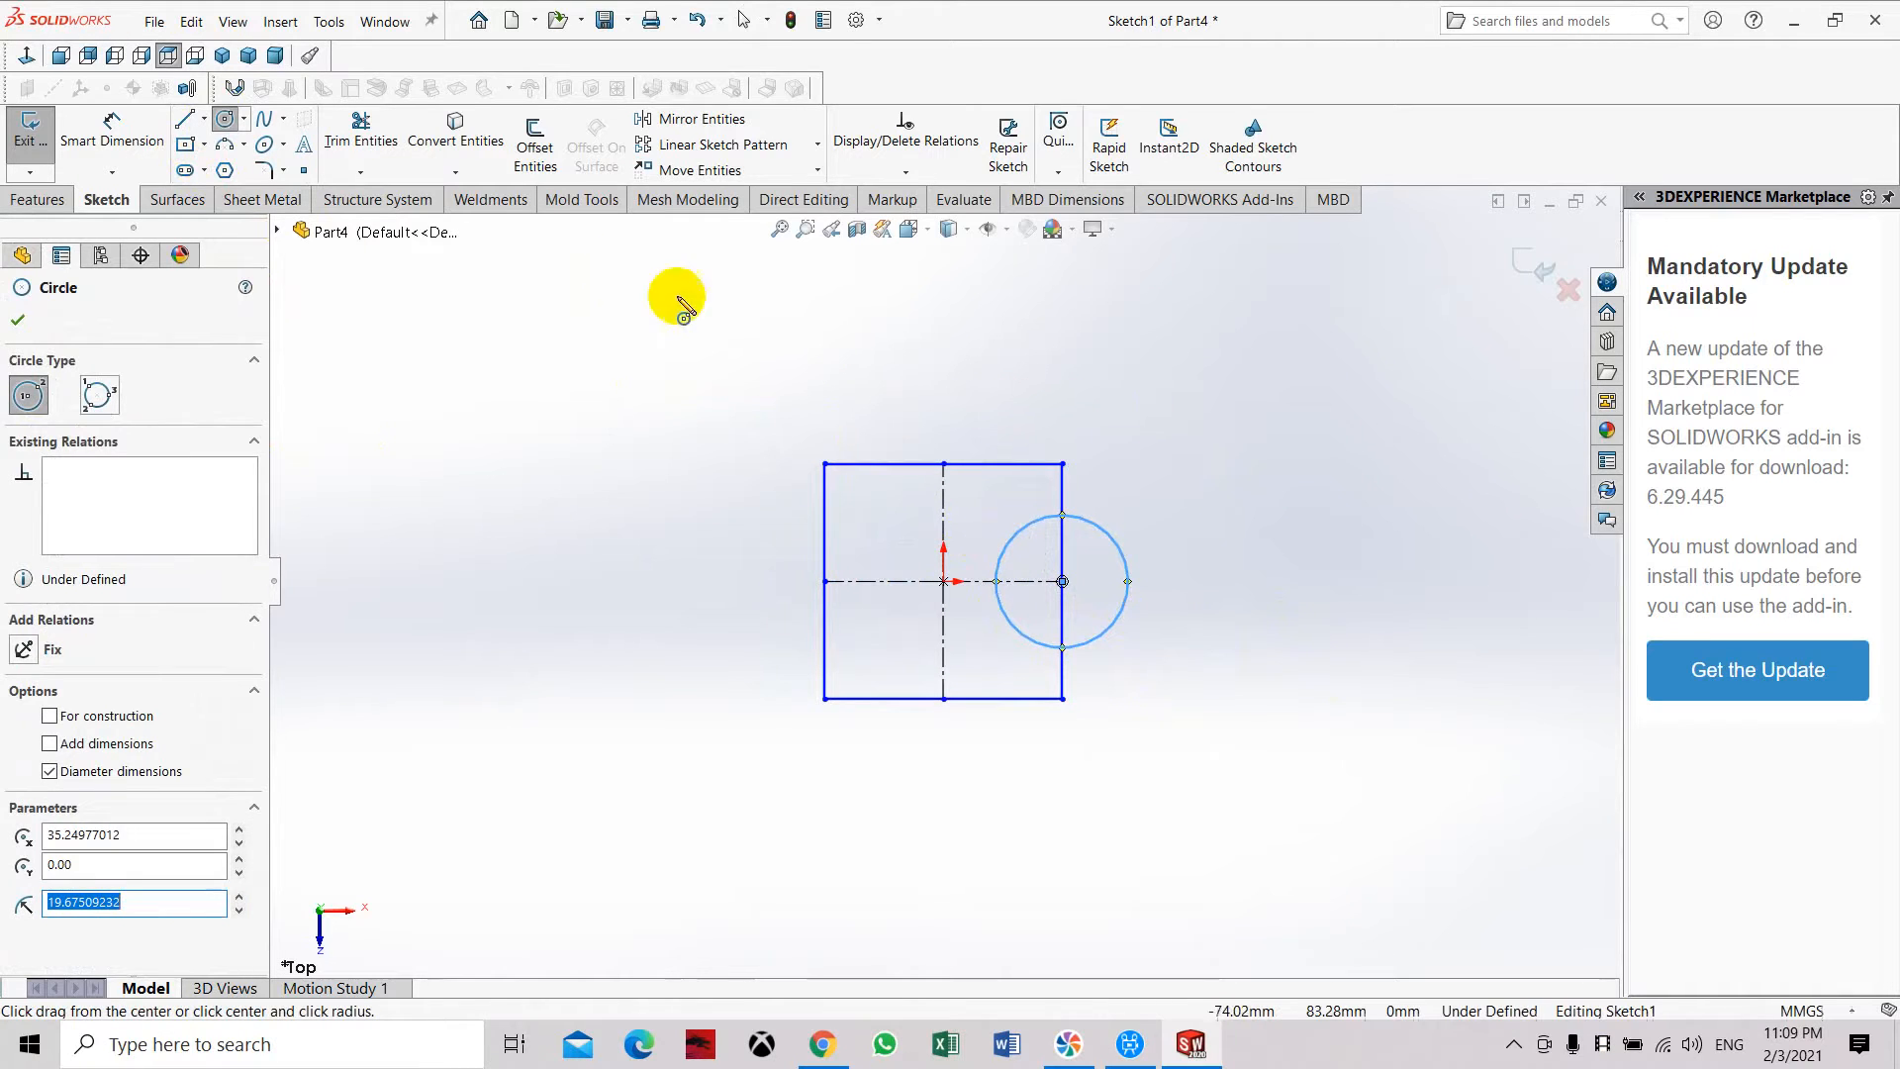
{"action": "key", "text": "Escape"}
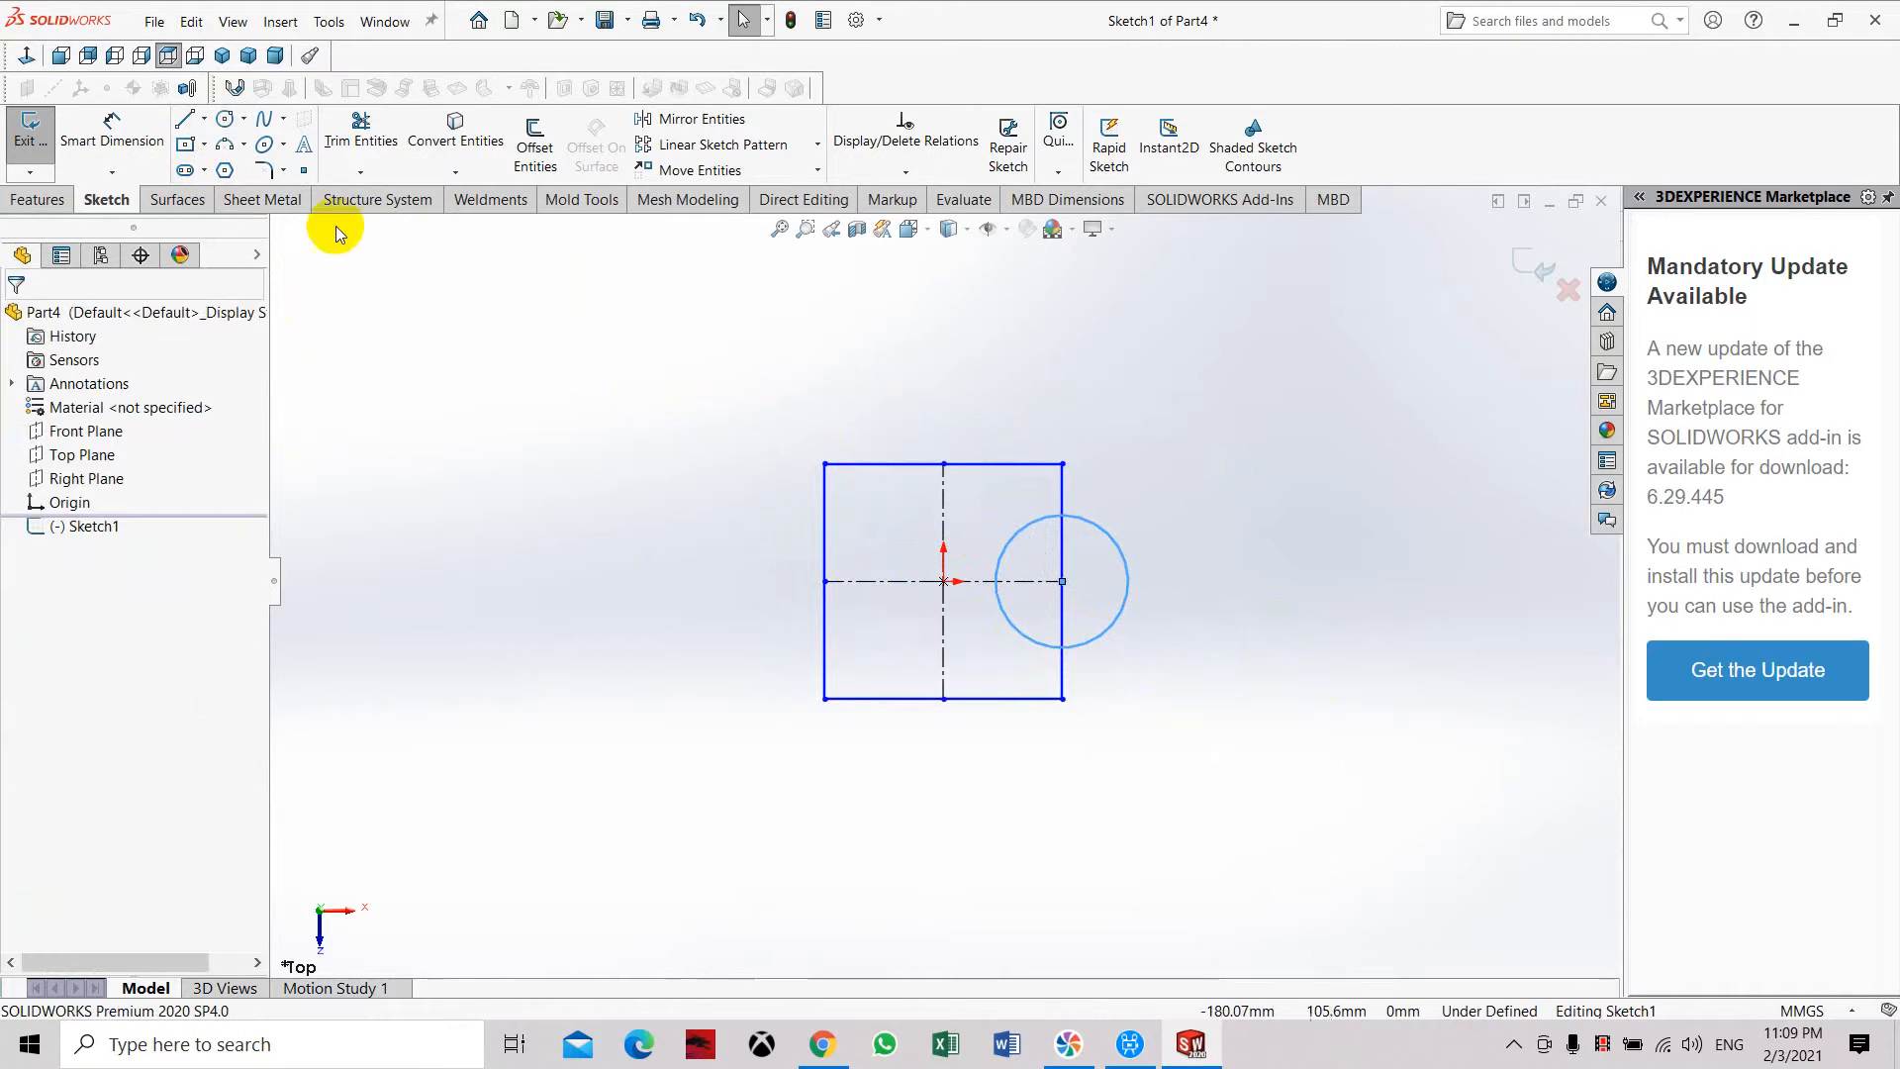
Dimension the vertical distance from the origin to the midpoint of the rectangle's upper edge as 36 mm.
{"action": "left_click", "coordinate": [109, 136]}
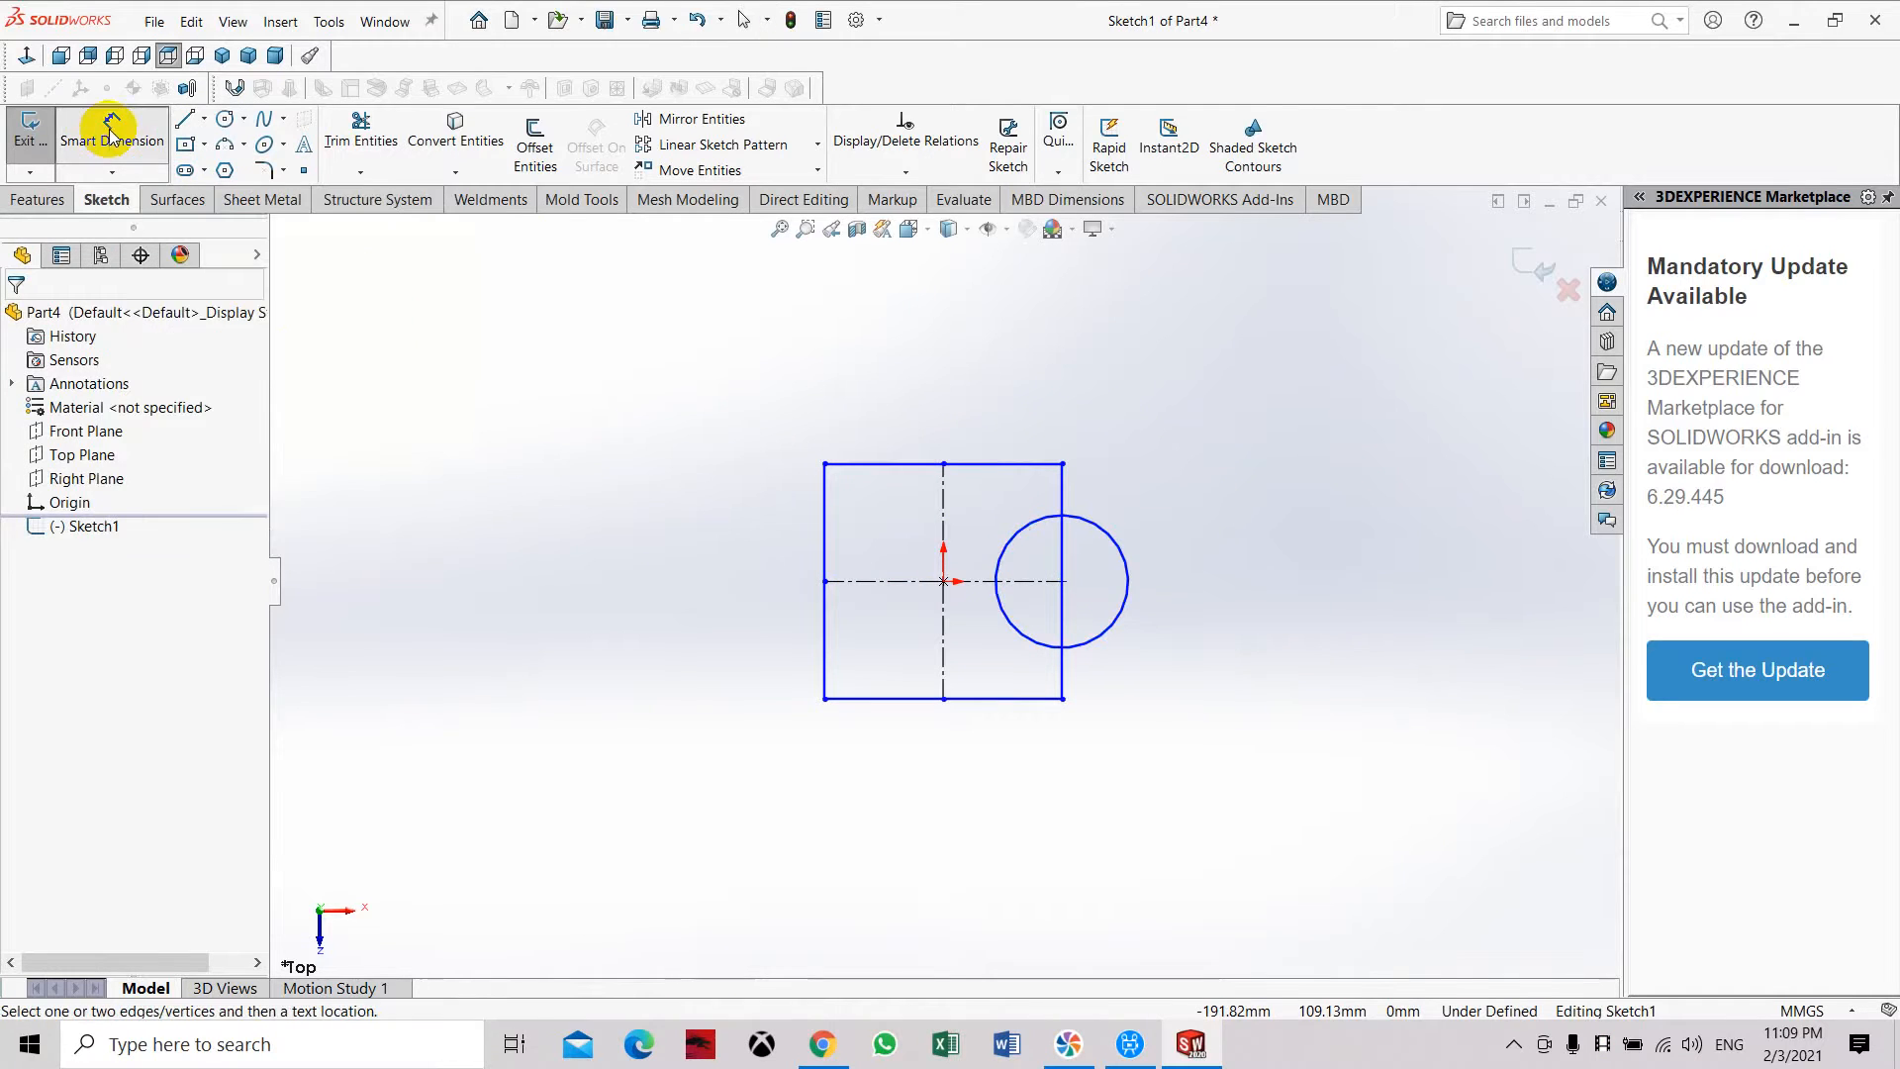
{"action": "left_click", "coordinate": [943, 581]}
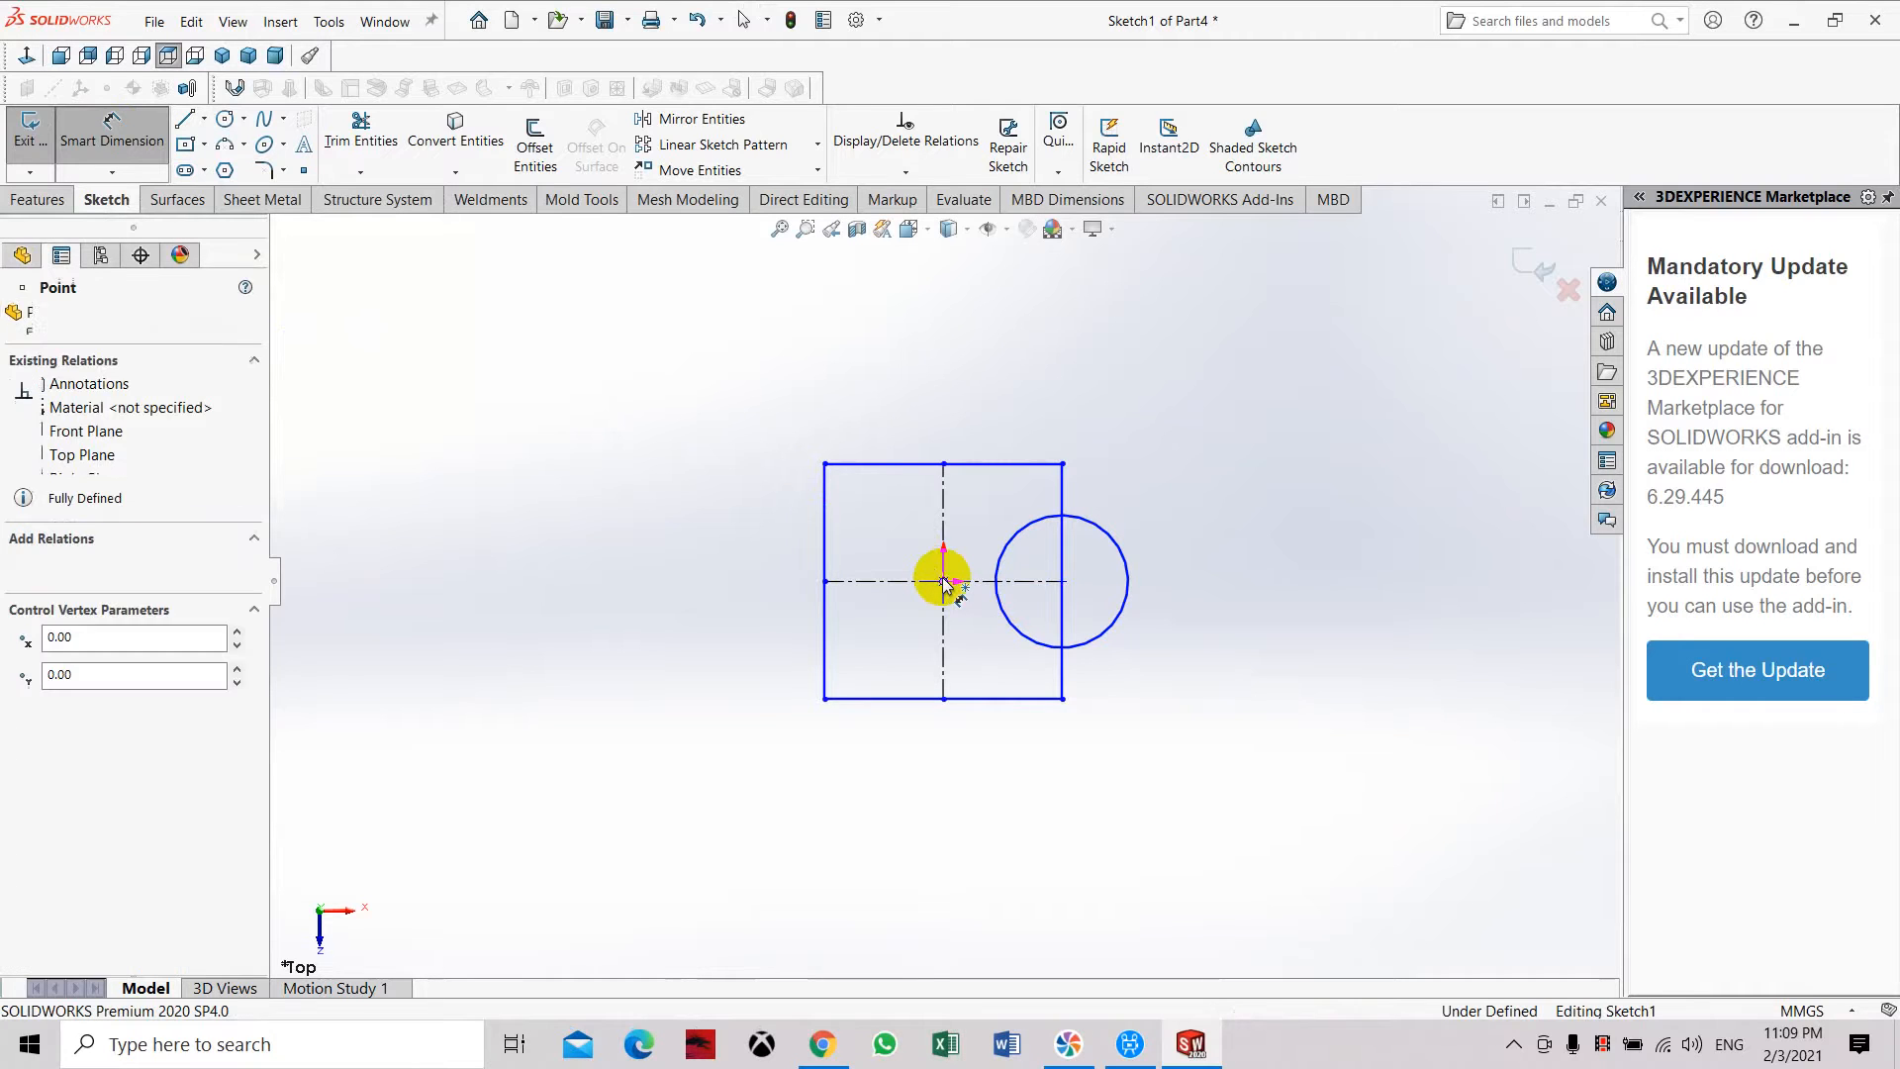
{"action": "left_click", "coordinate": [943, 463]}
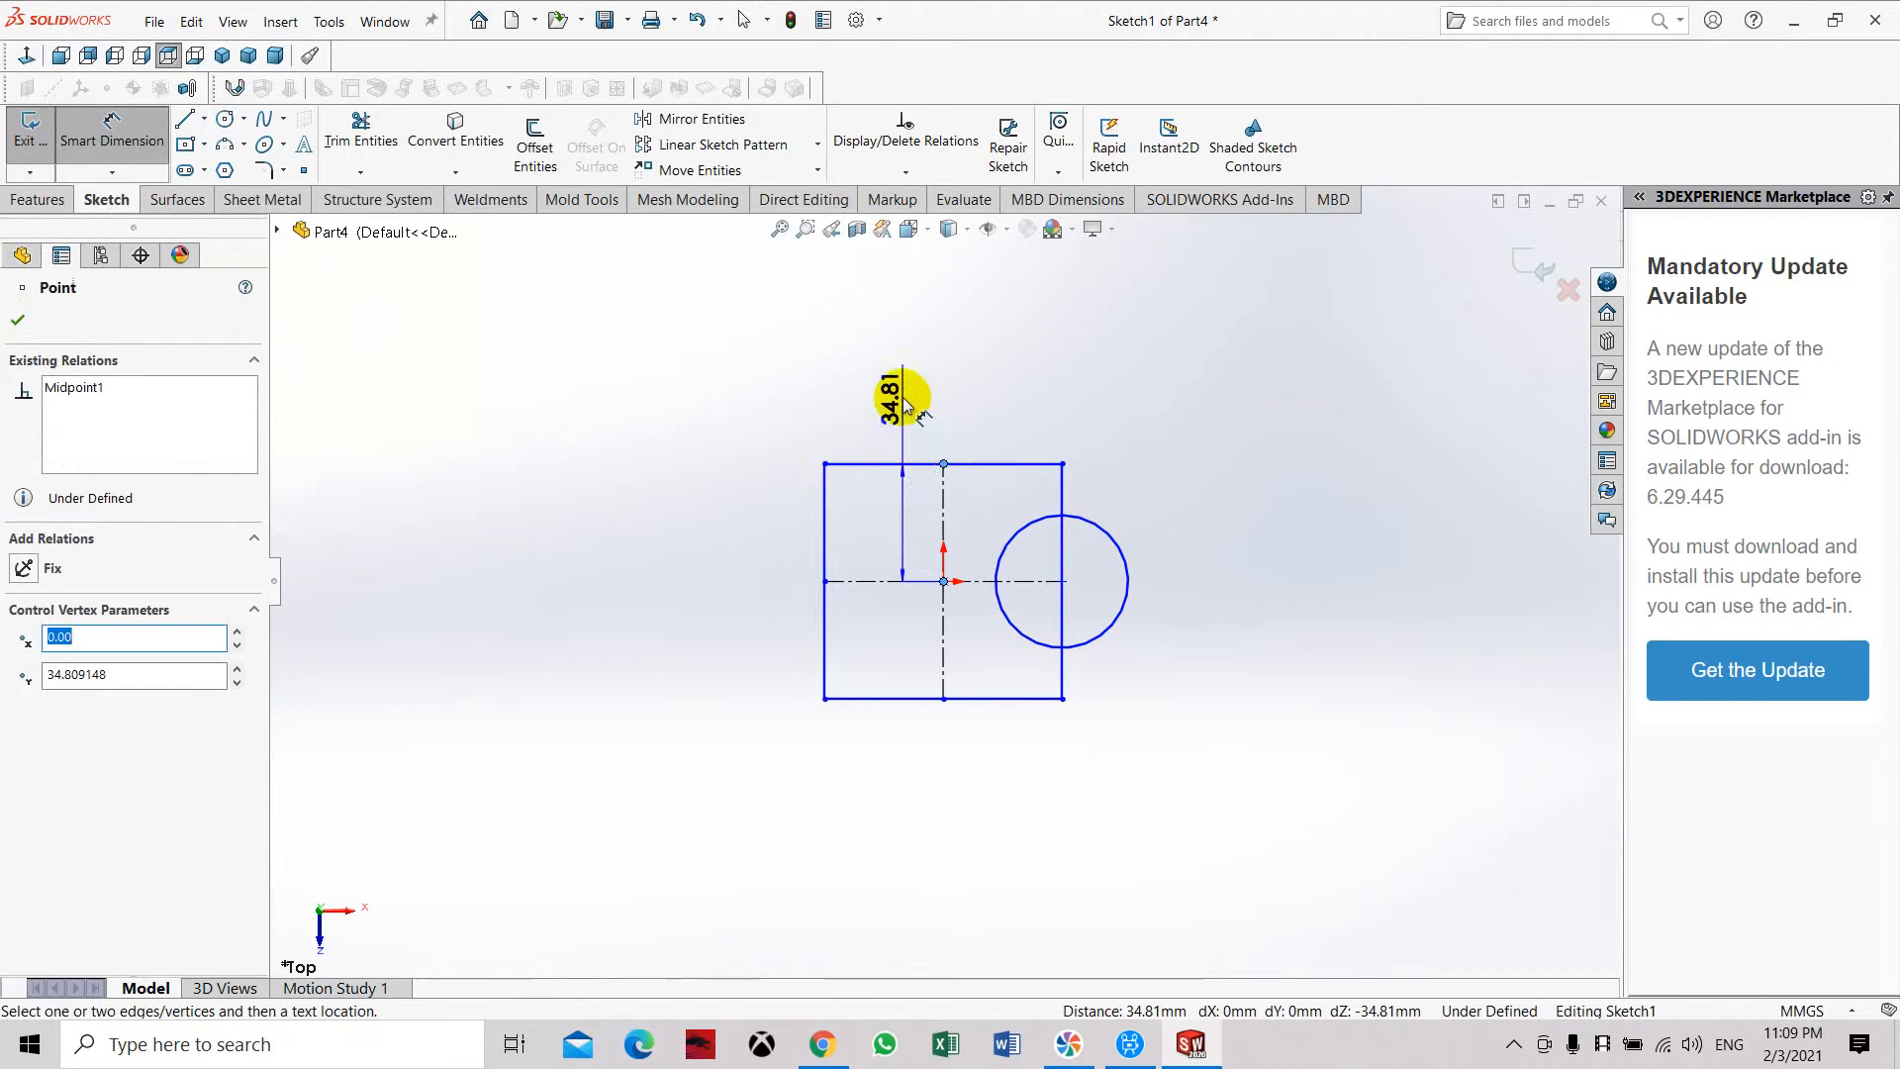
{"action": "left_click", "coordinate": [899, 378]}
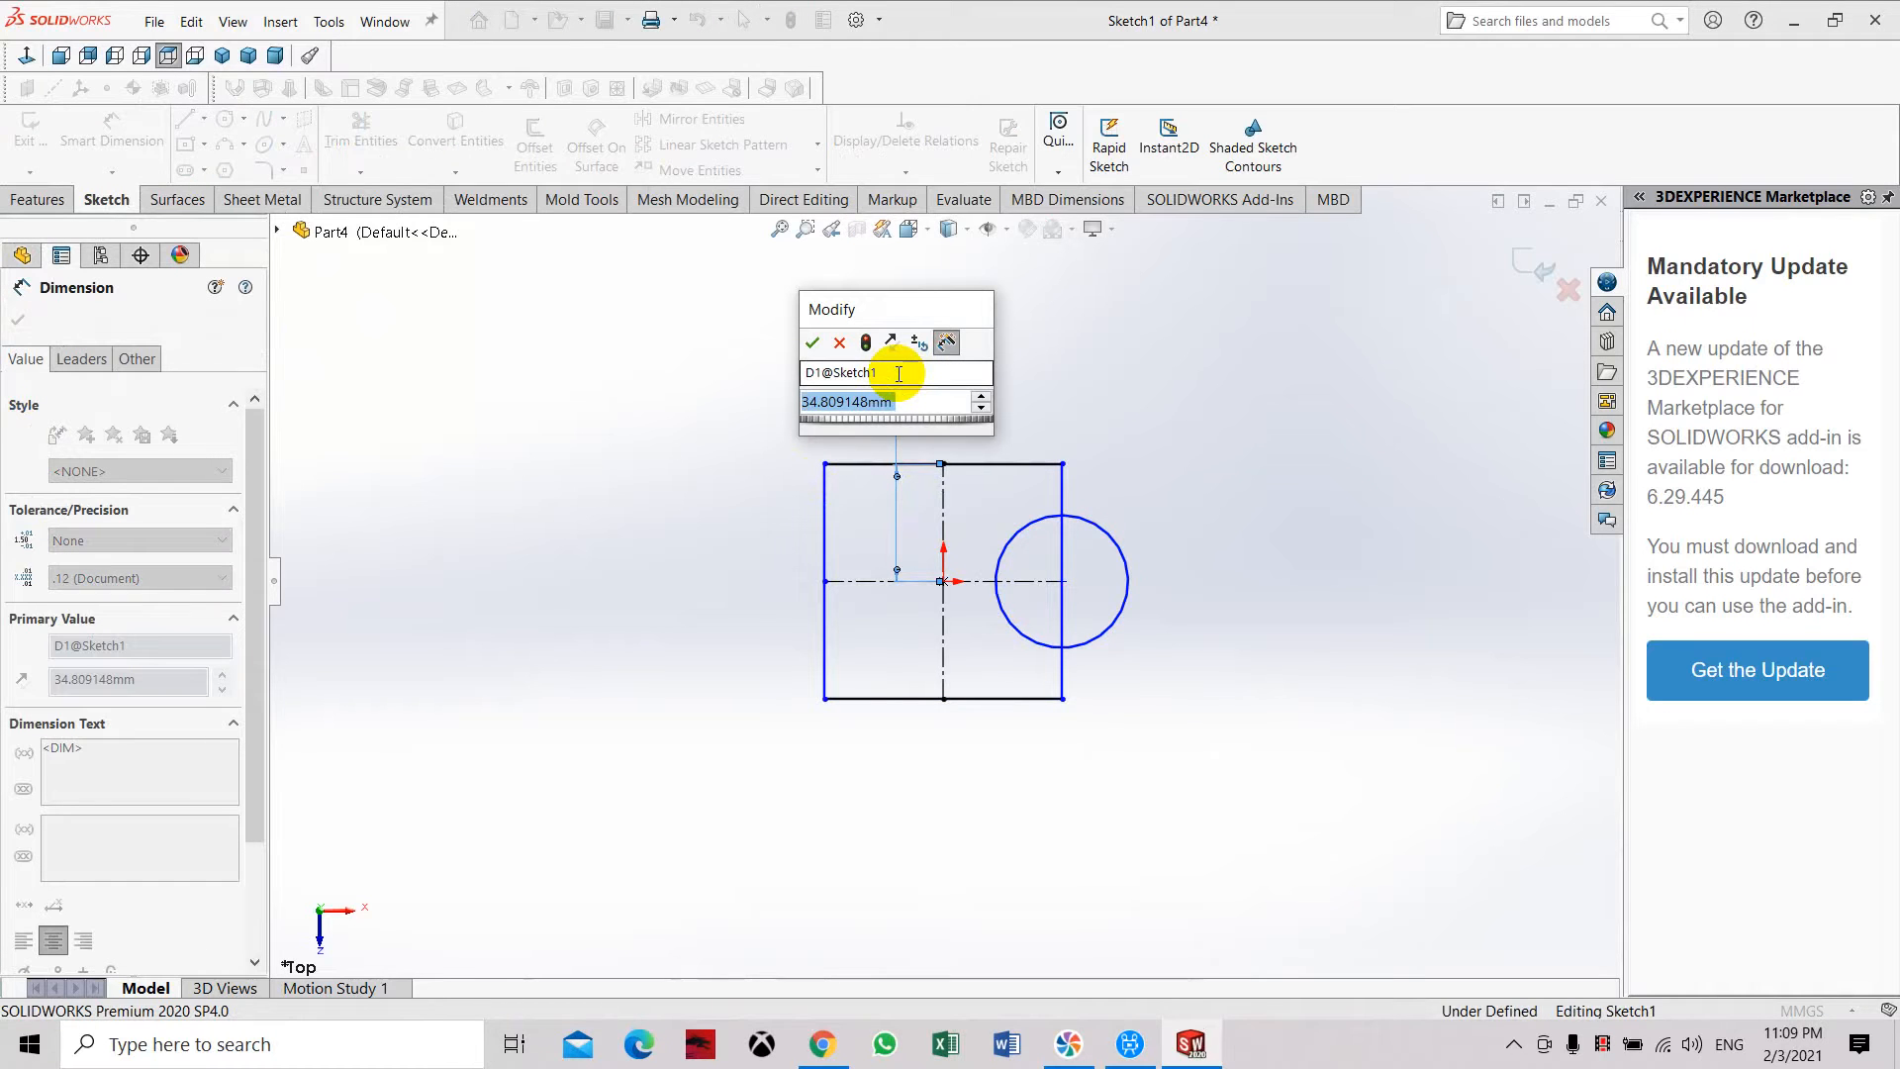
{"action": "type", "text": "36"}
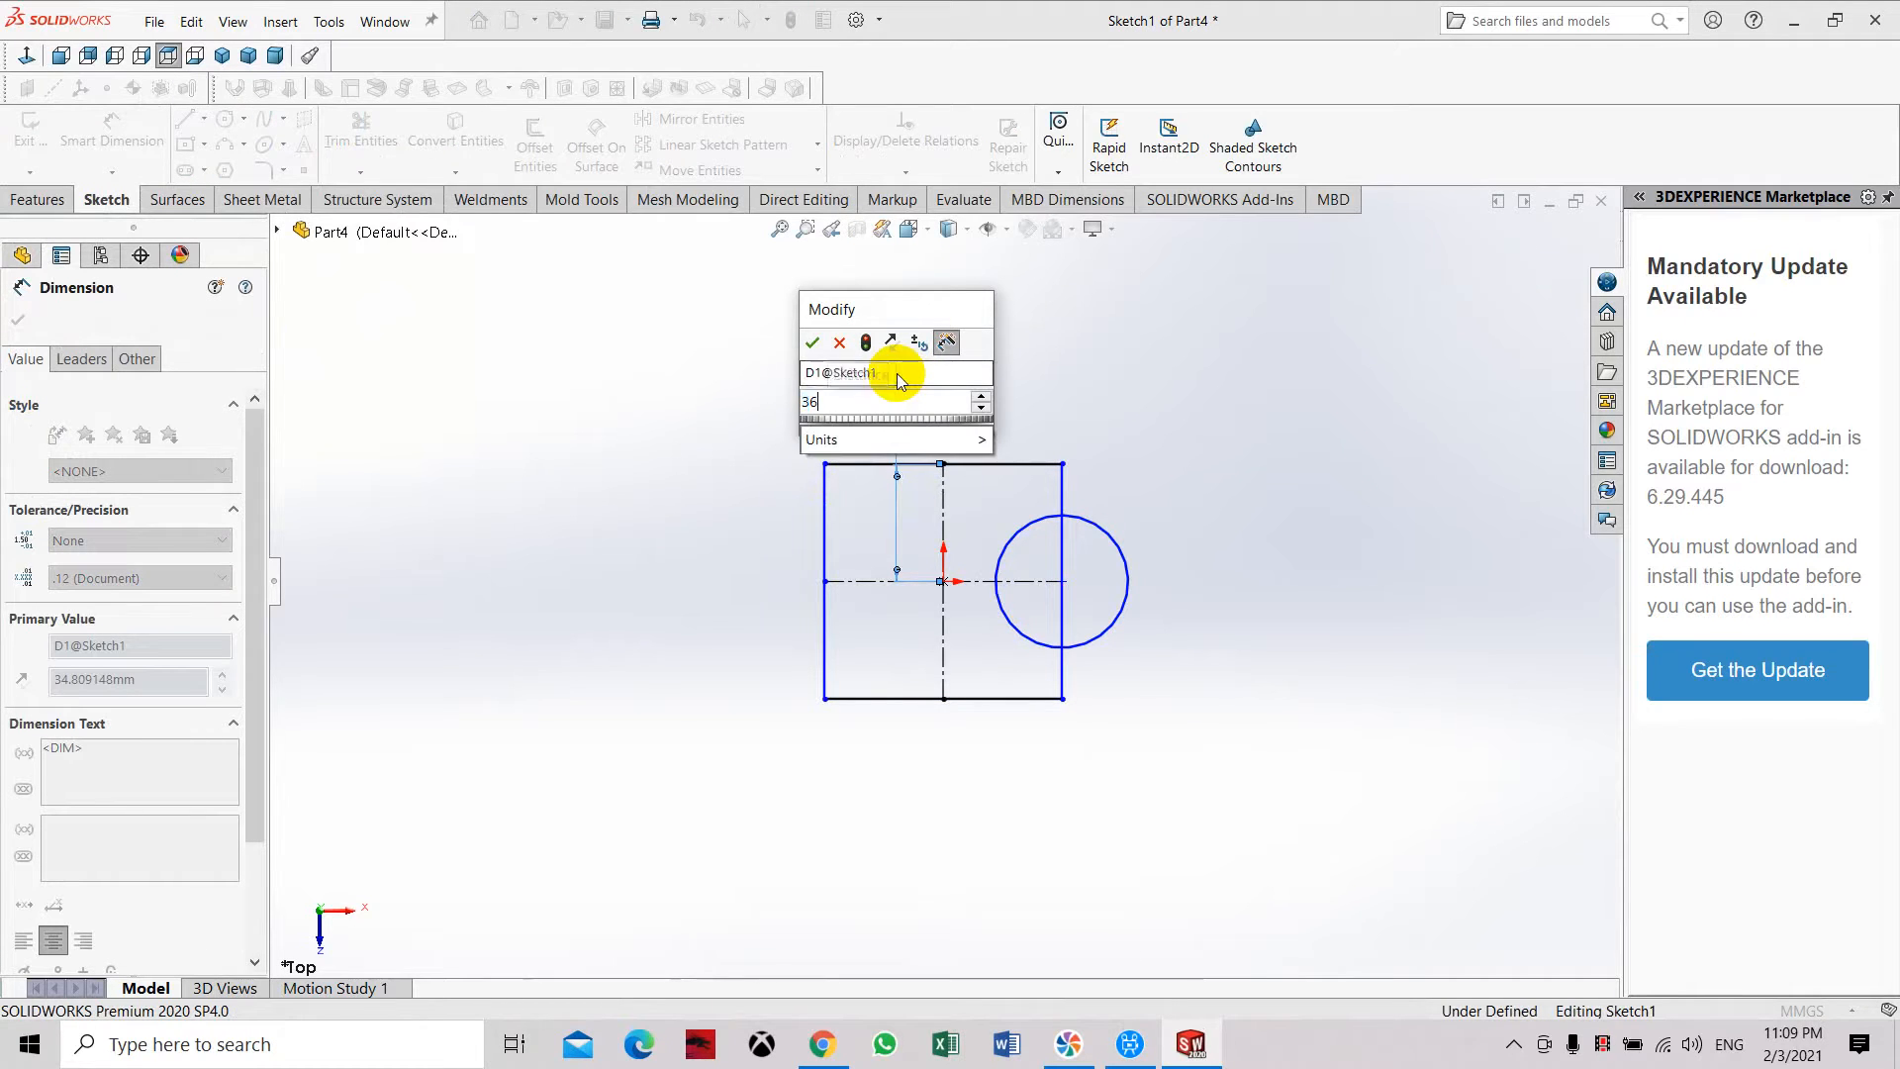
{"action": "key", "text": "Return"}
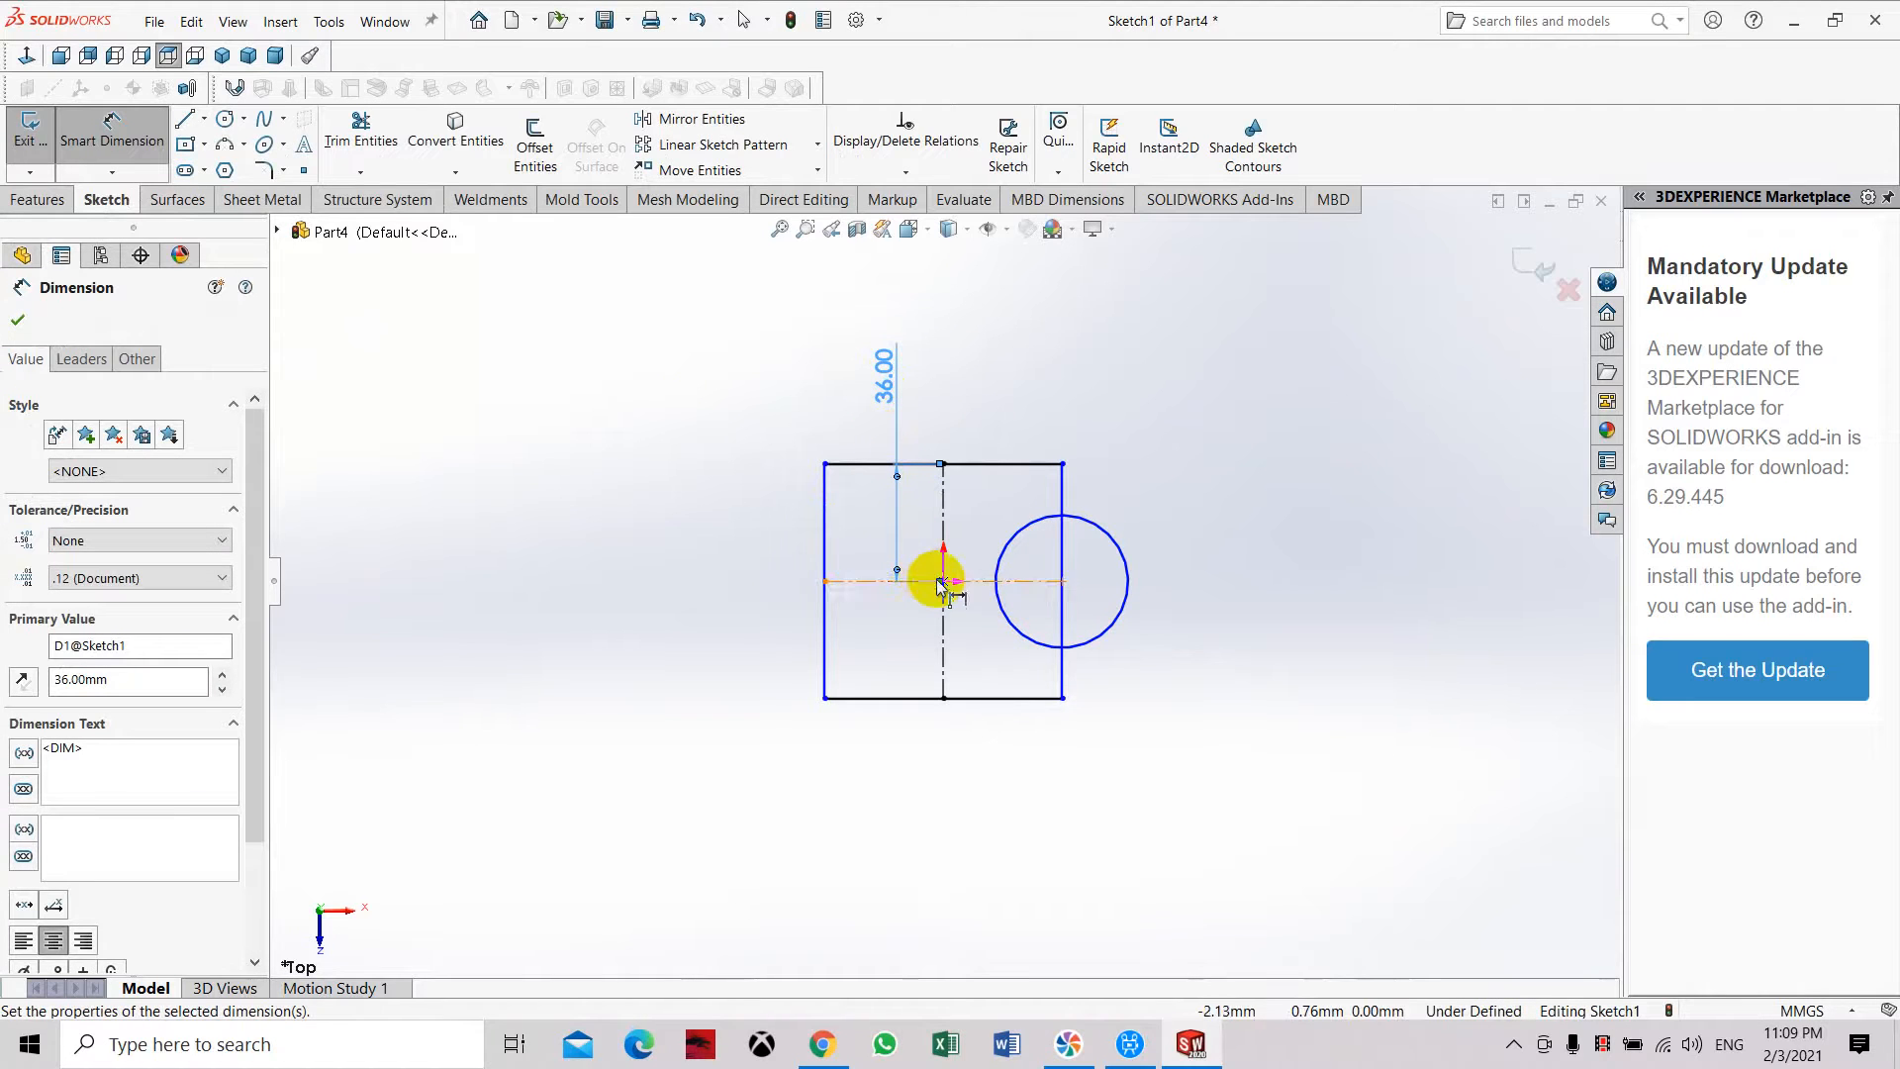
{"action": "left_click", "coordinate": [942, 582]}
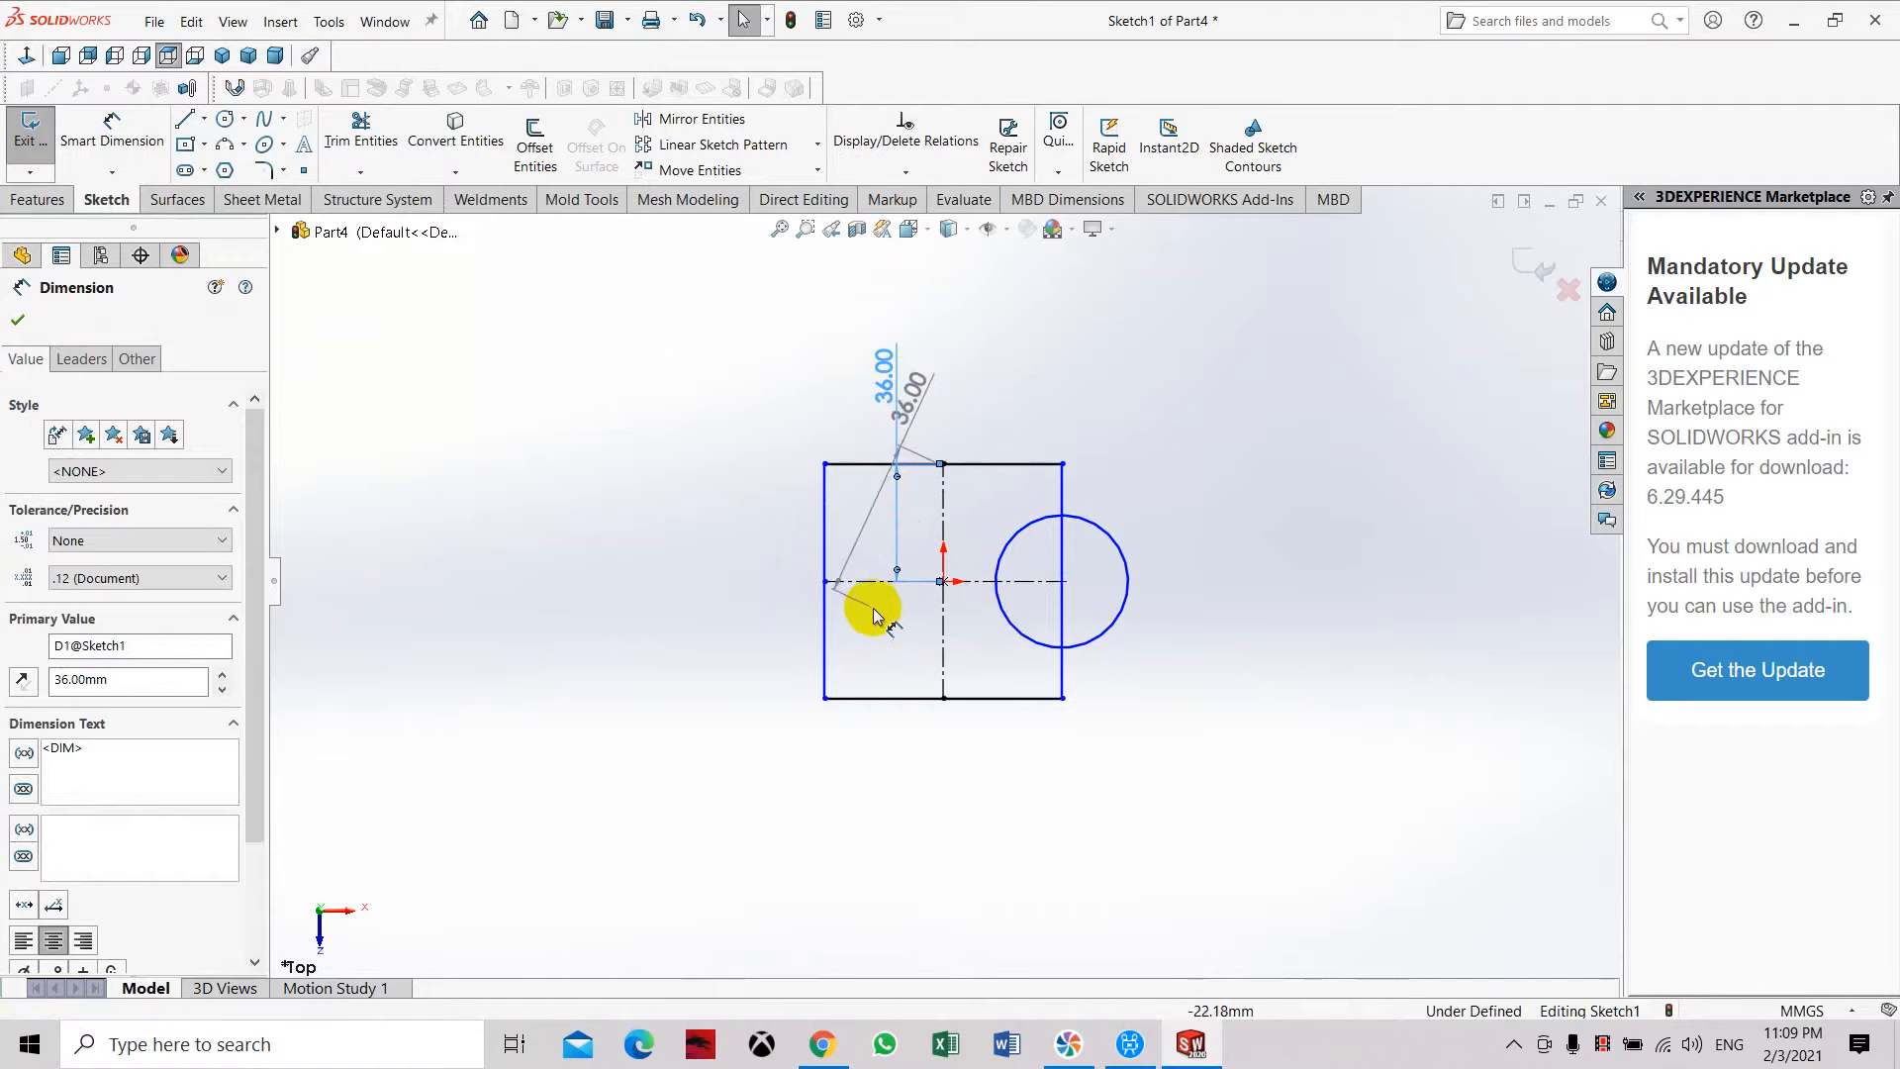
{"action": "left_click", "coordinate": [822, 501]}
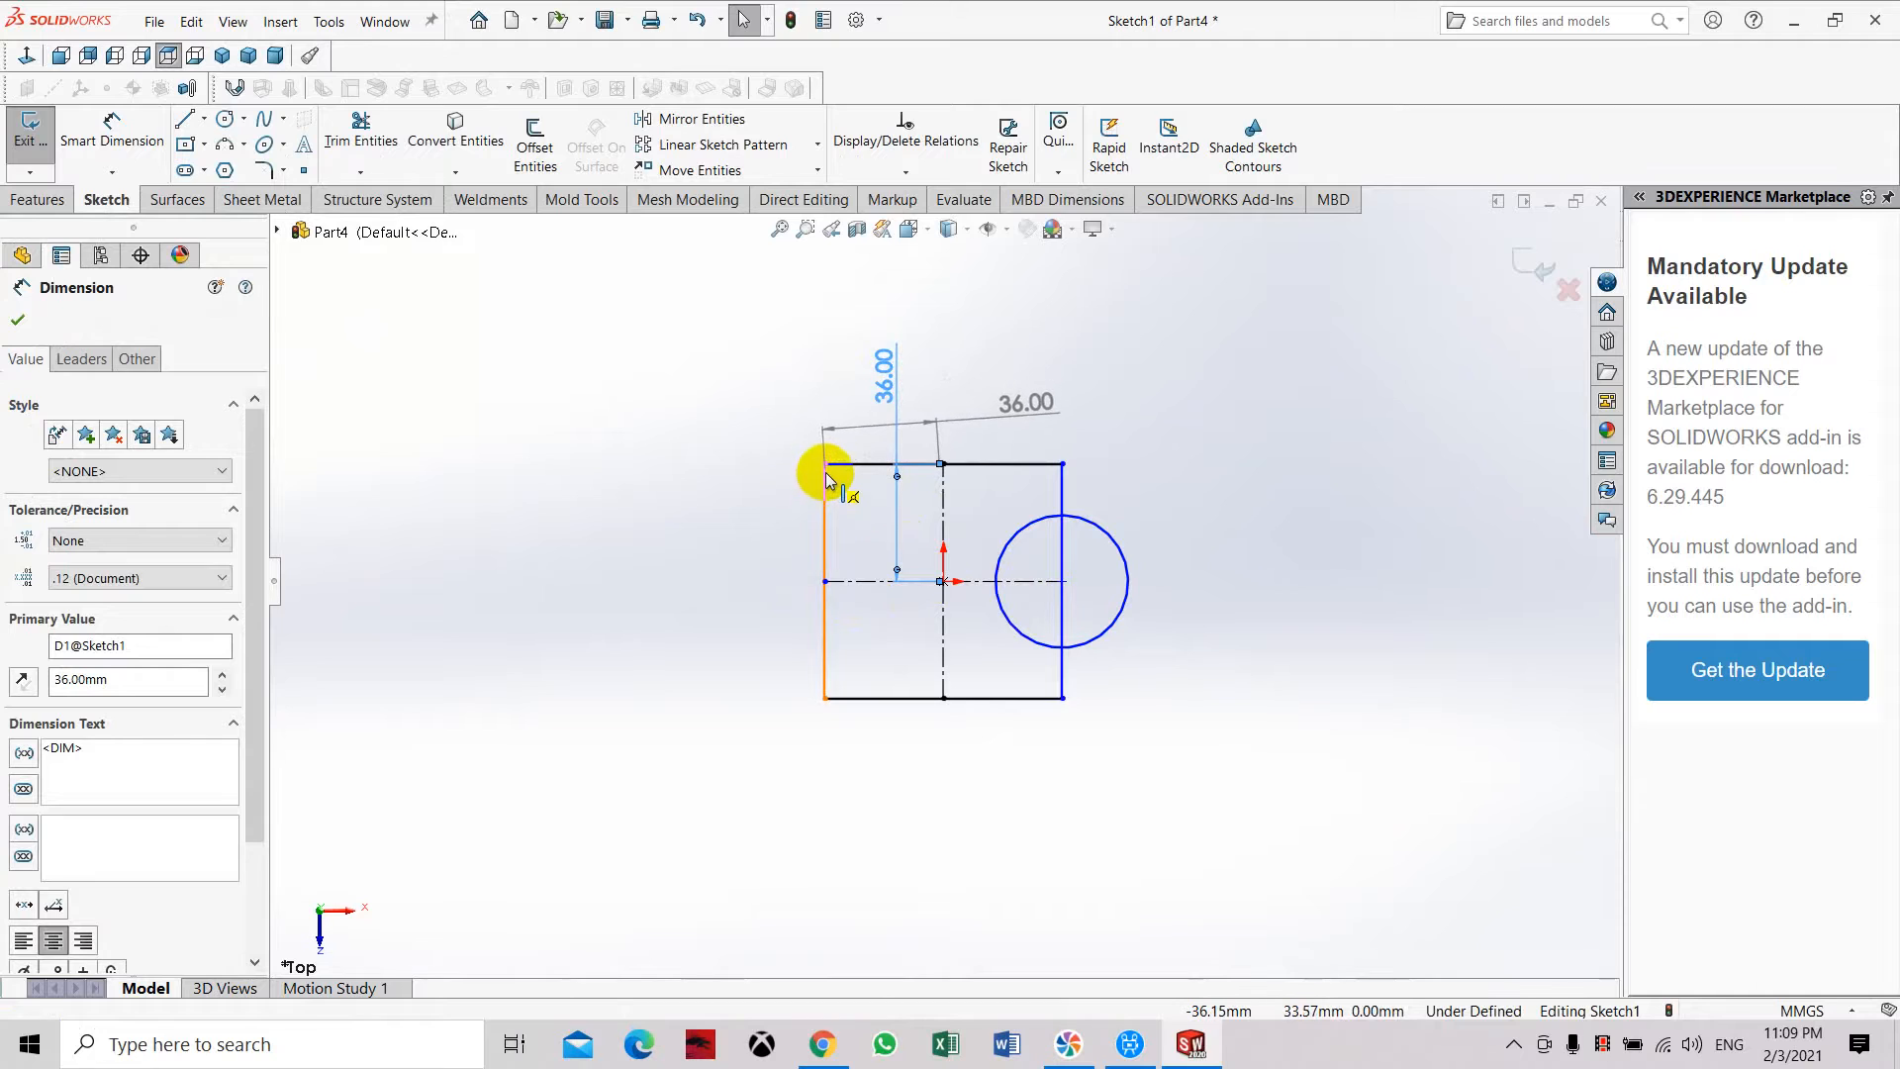
{"action": "left_click", "coordinate": [827, 421]}
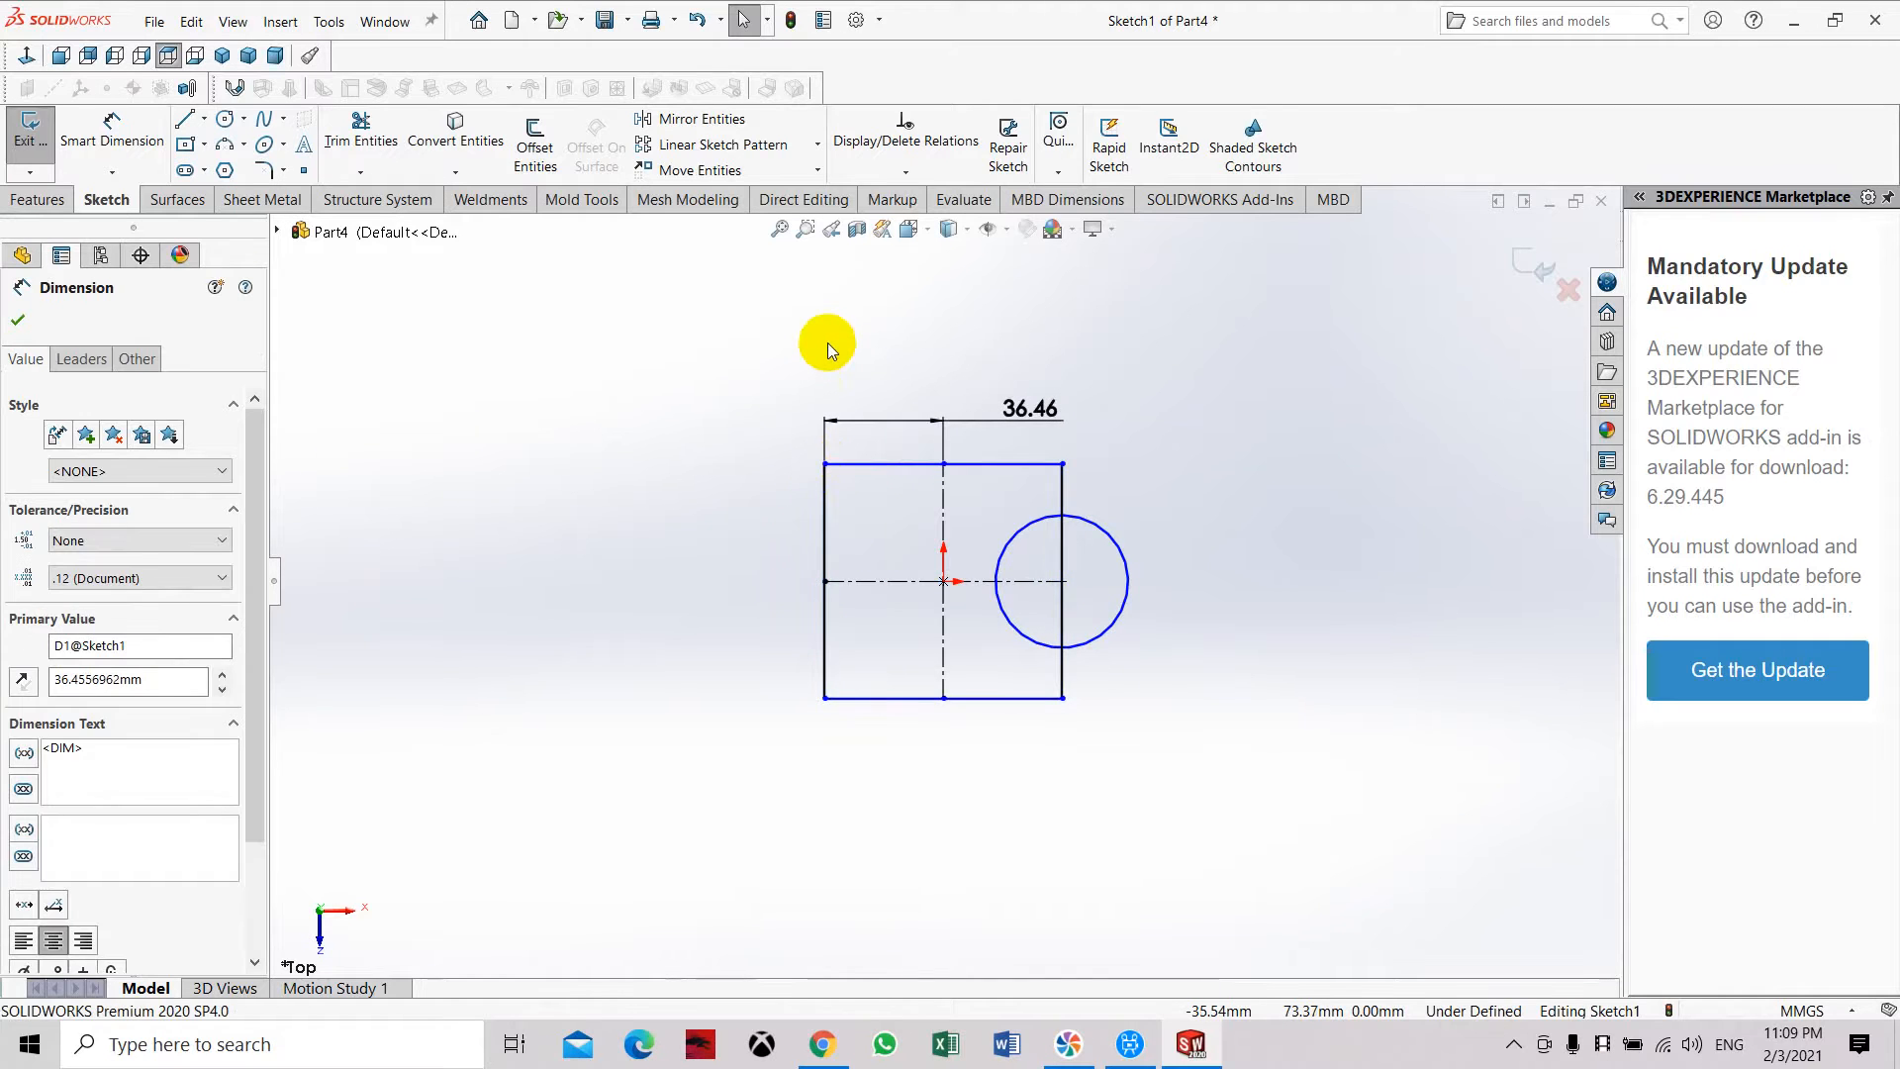
{"action": "key", "text": "ctrl+z"}
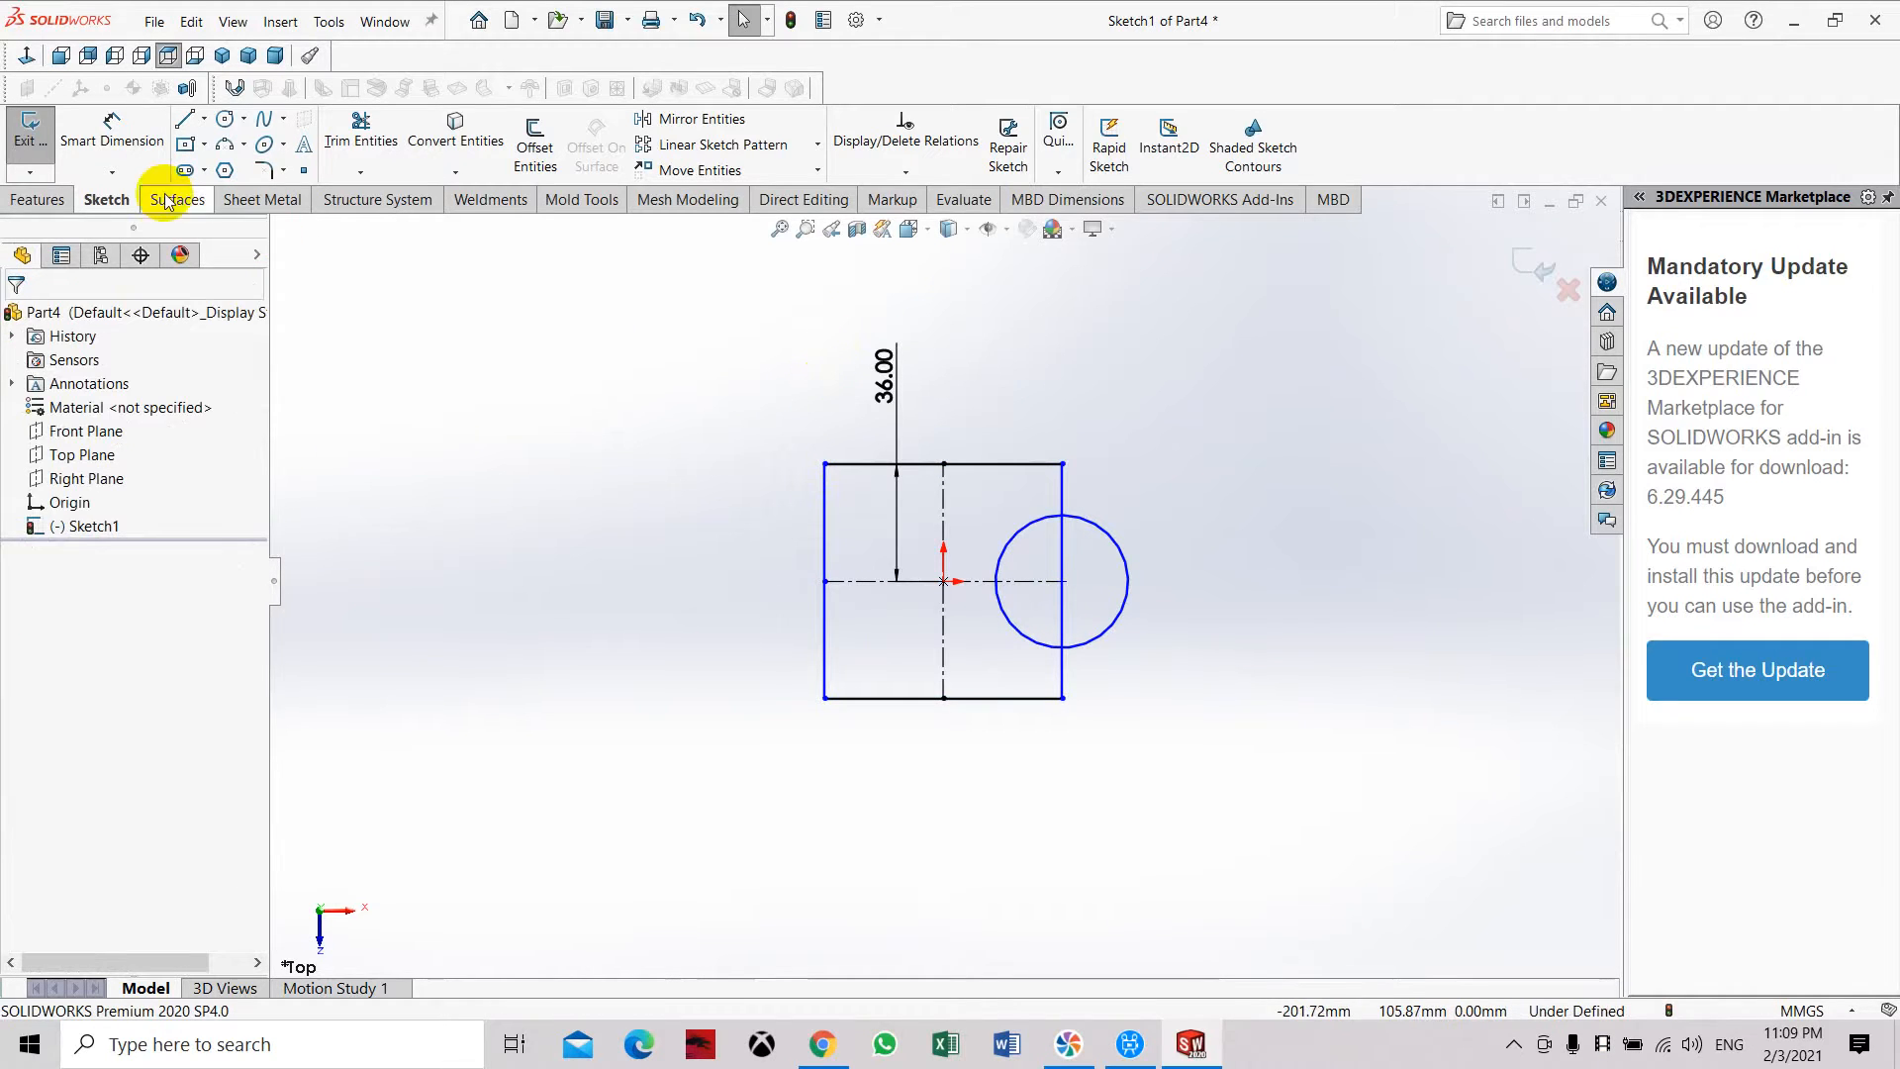
Dimension the horizontal distance from the origin to the midpoint of the rectangle's left edge as 36 mm.
{"action": "left_click", "coordinate": [129, 149]}
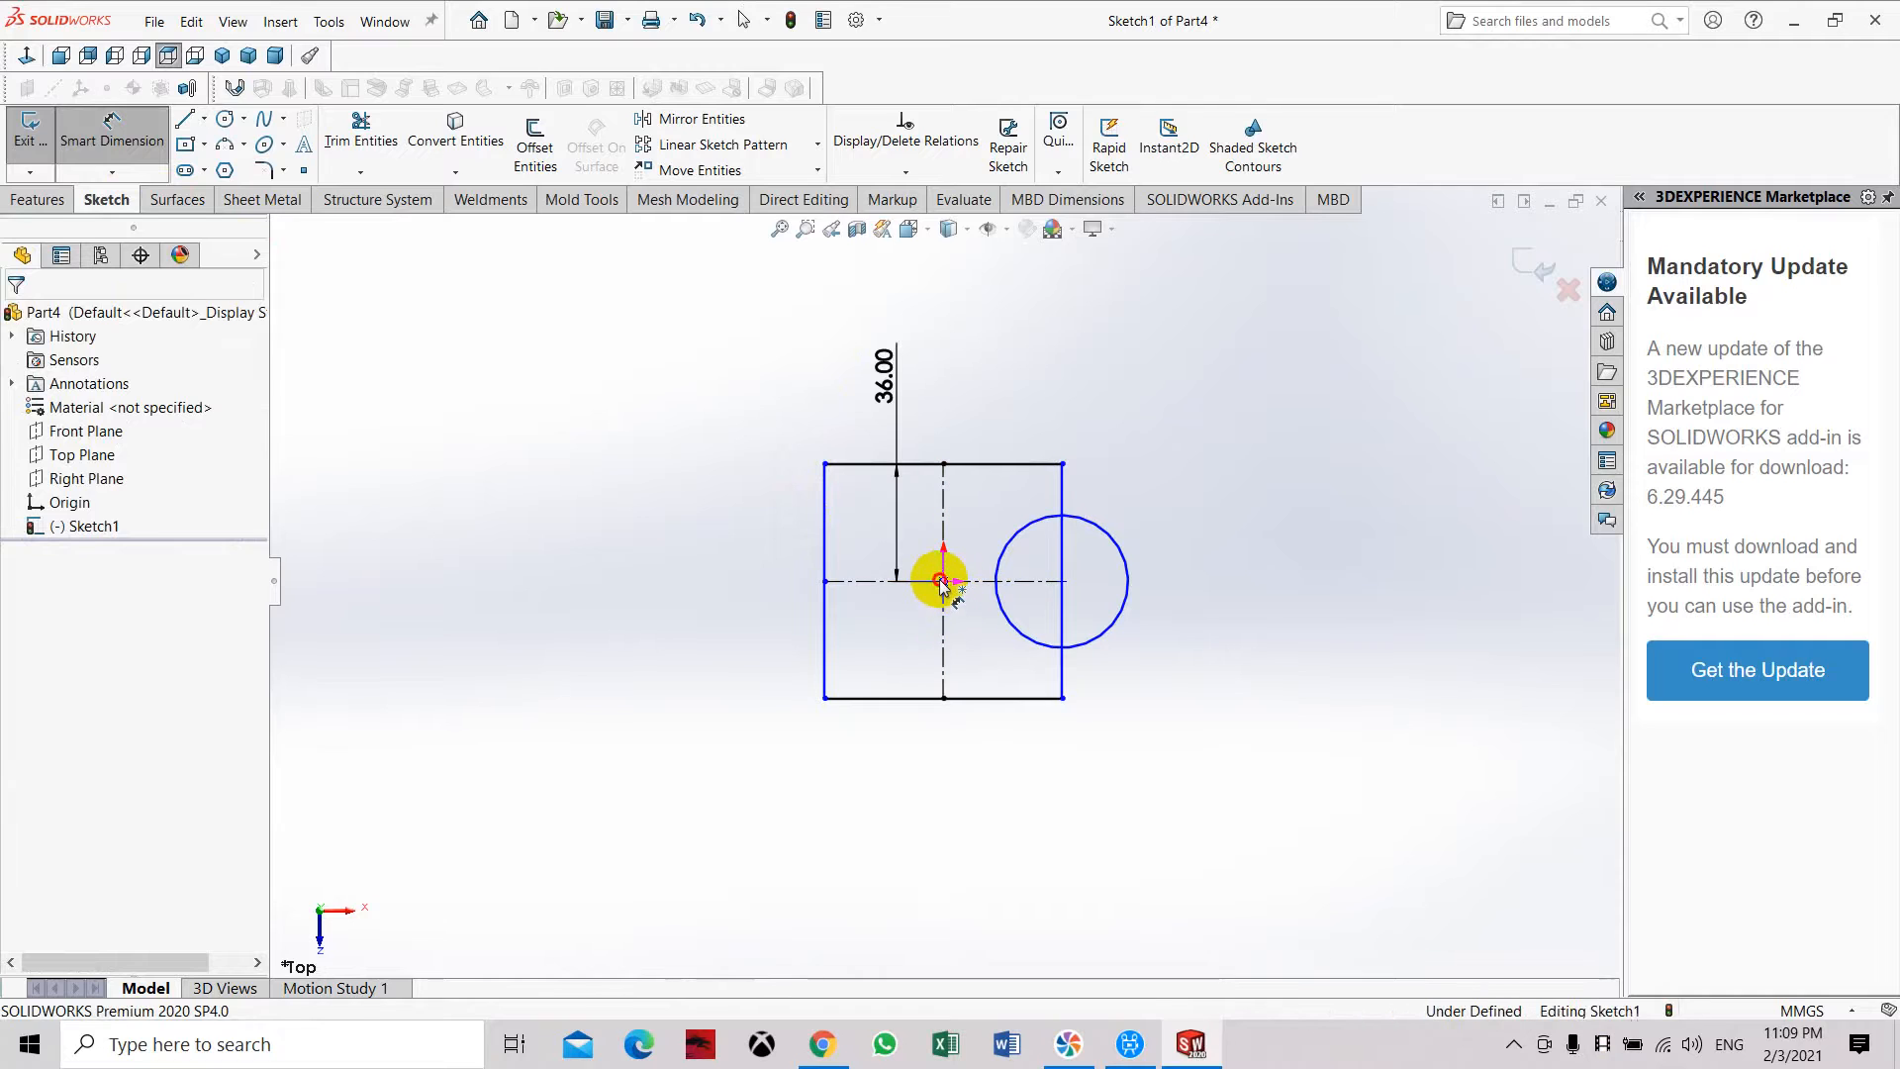
{"action": "left_click", "coordinate": [943, 582]}
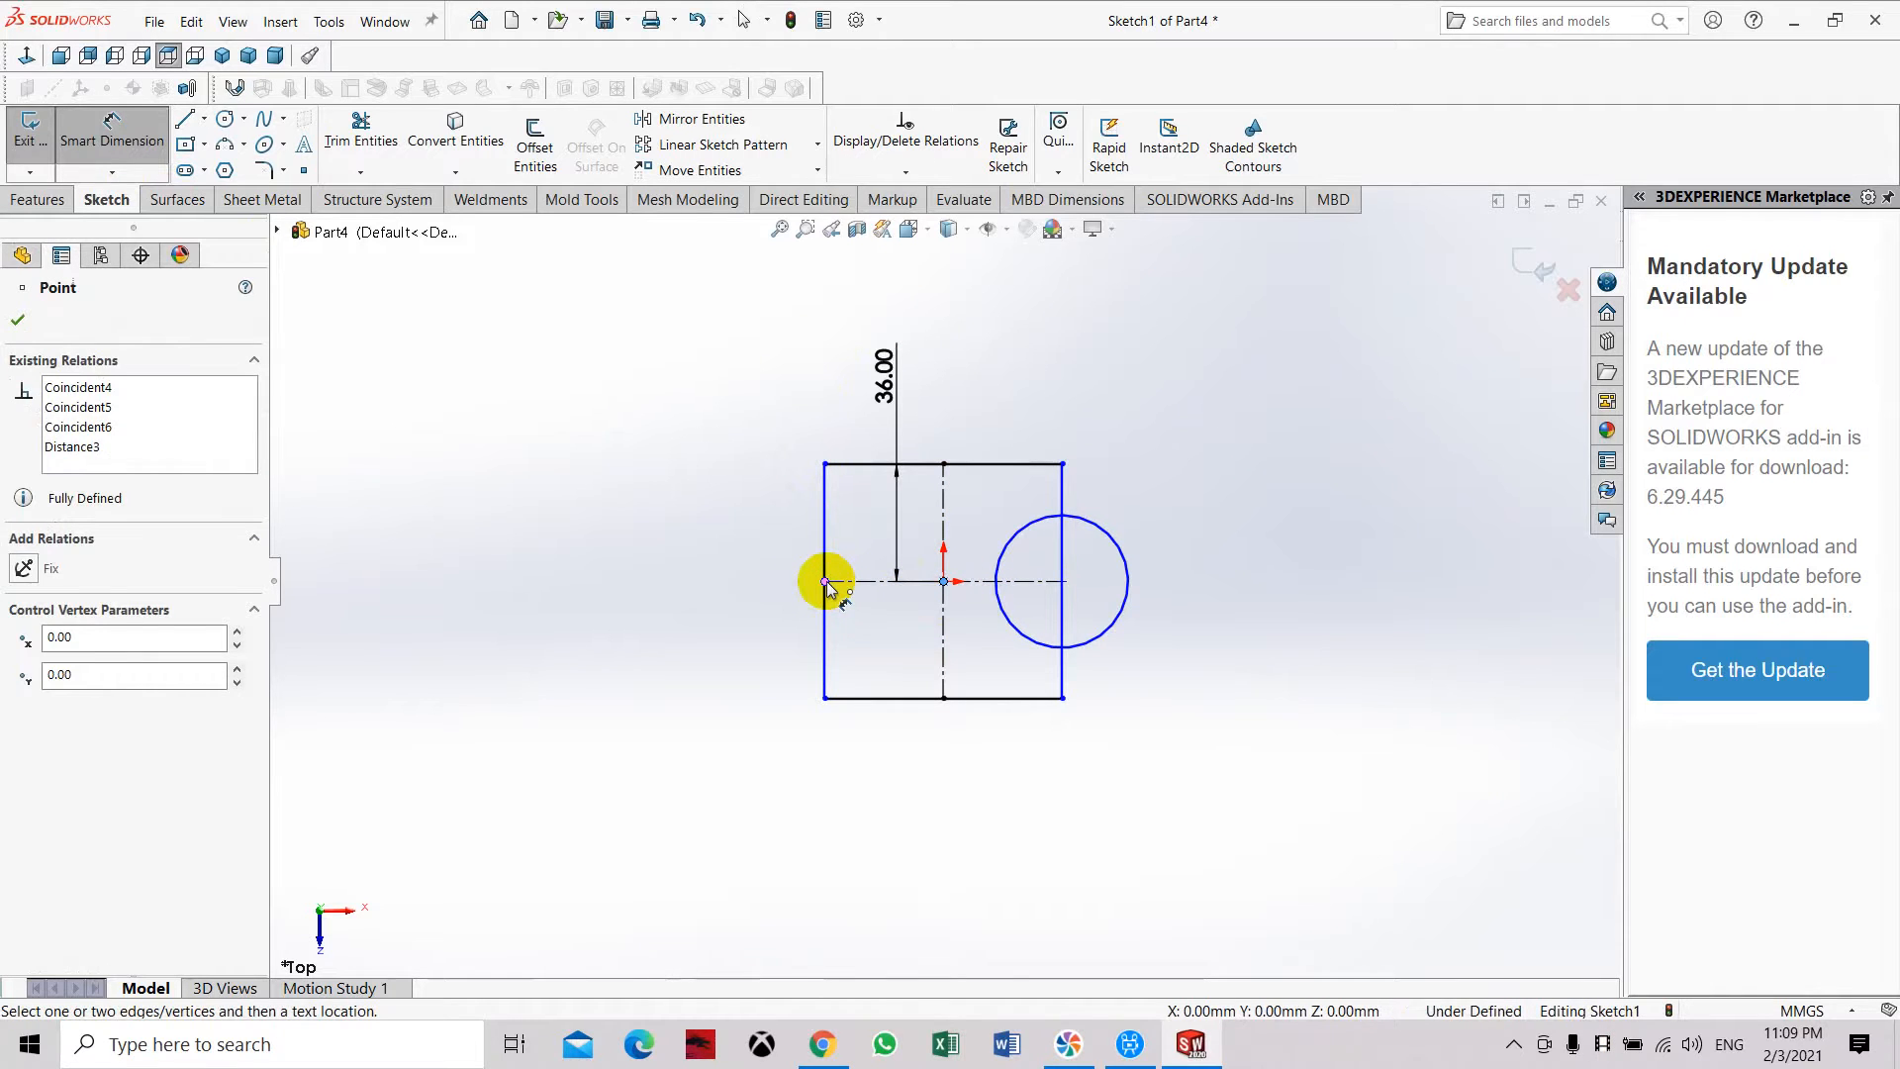
{"action": "left_click", "coordinate": [826, 584]}
{"action": "left_click", "coordinate": [850, 782]}
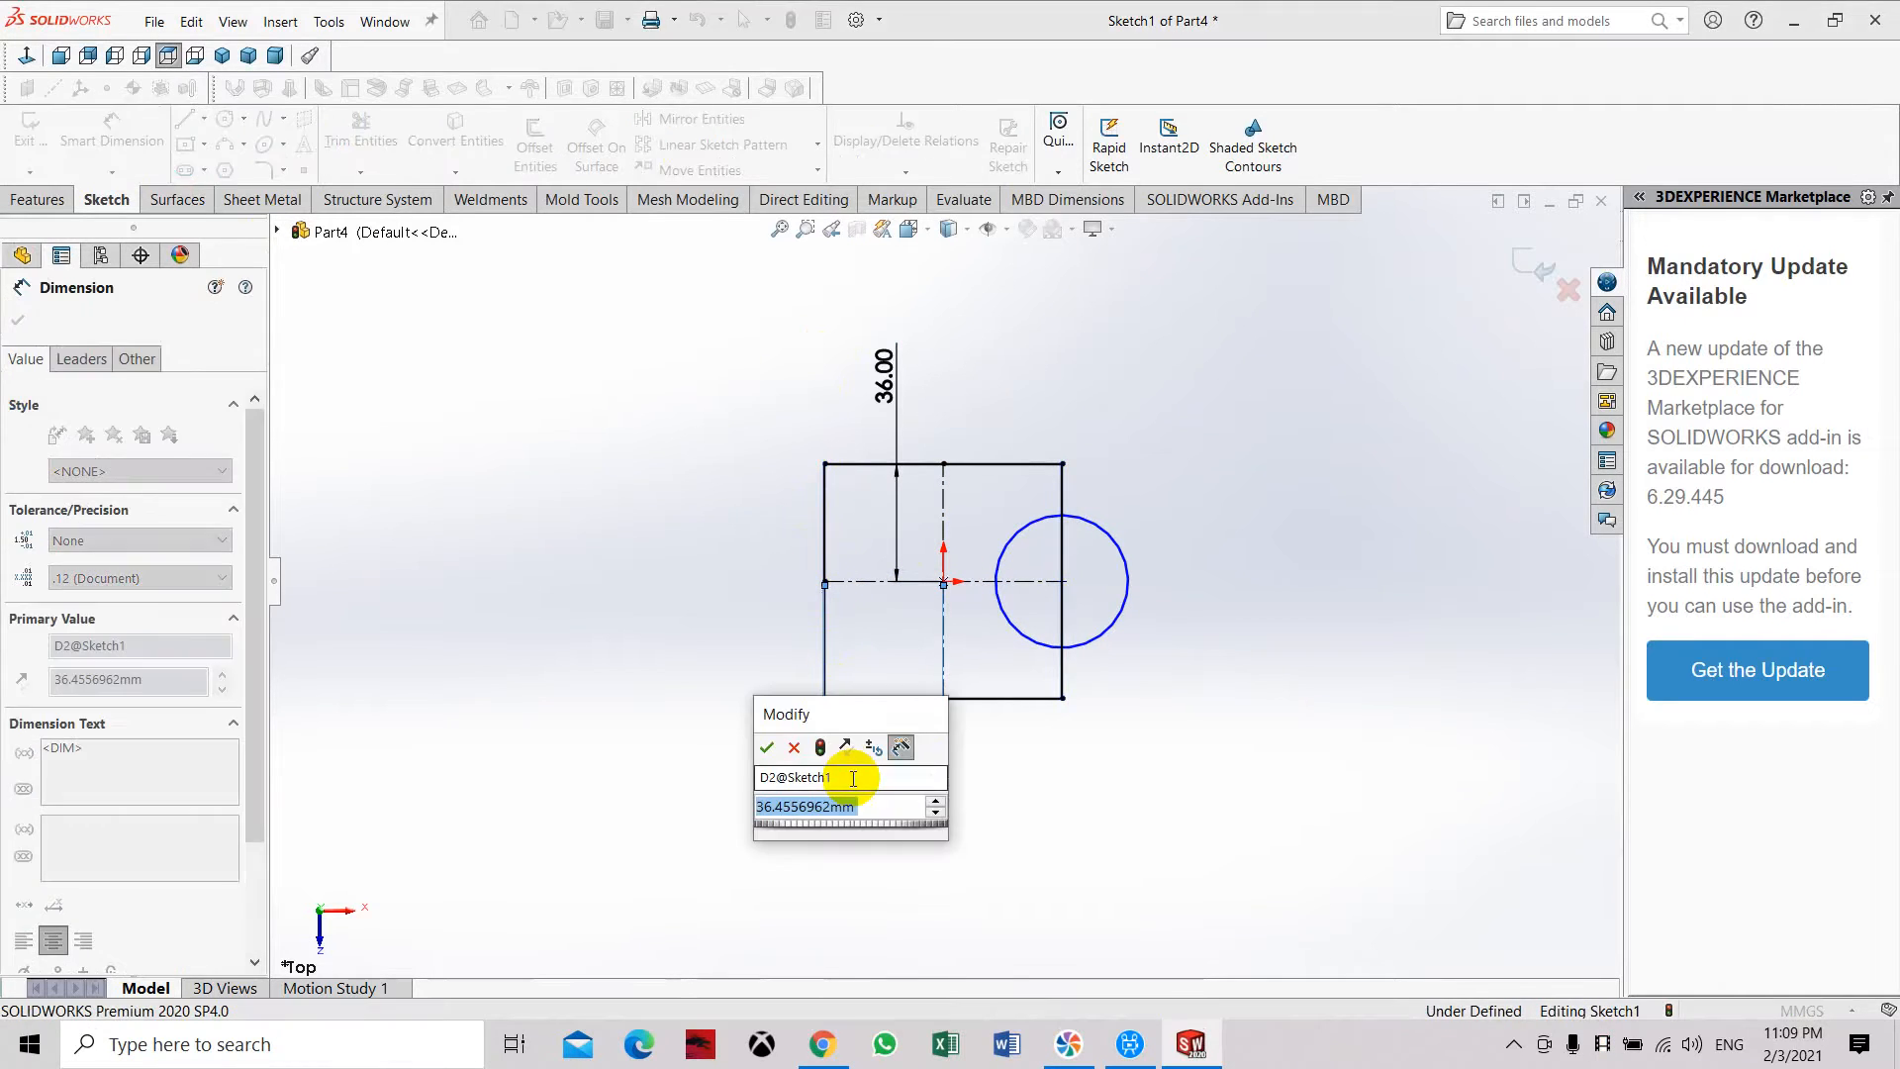
{"action": "type", "text": "36"}
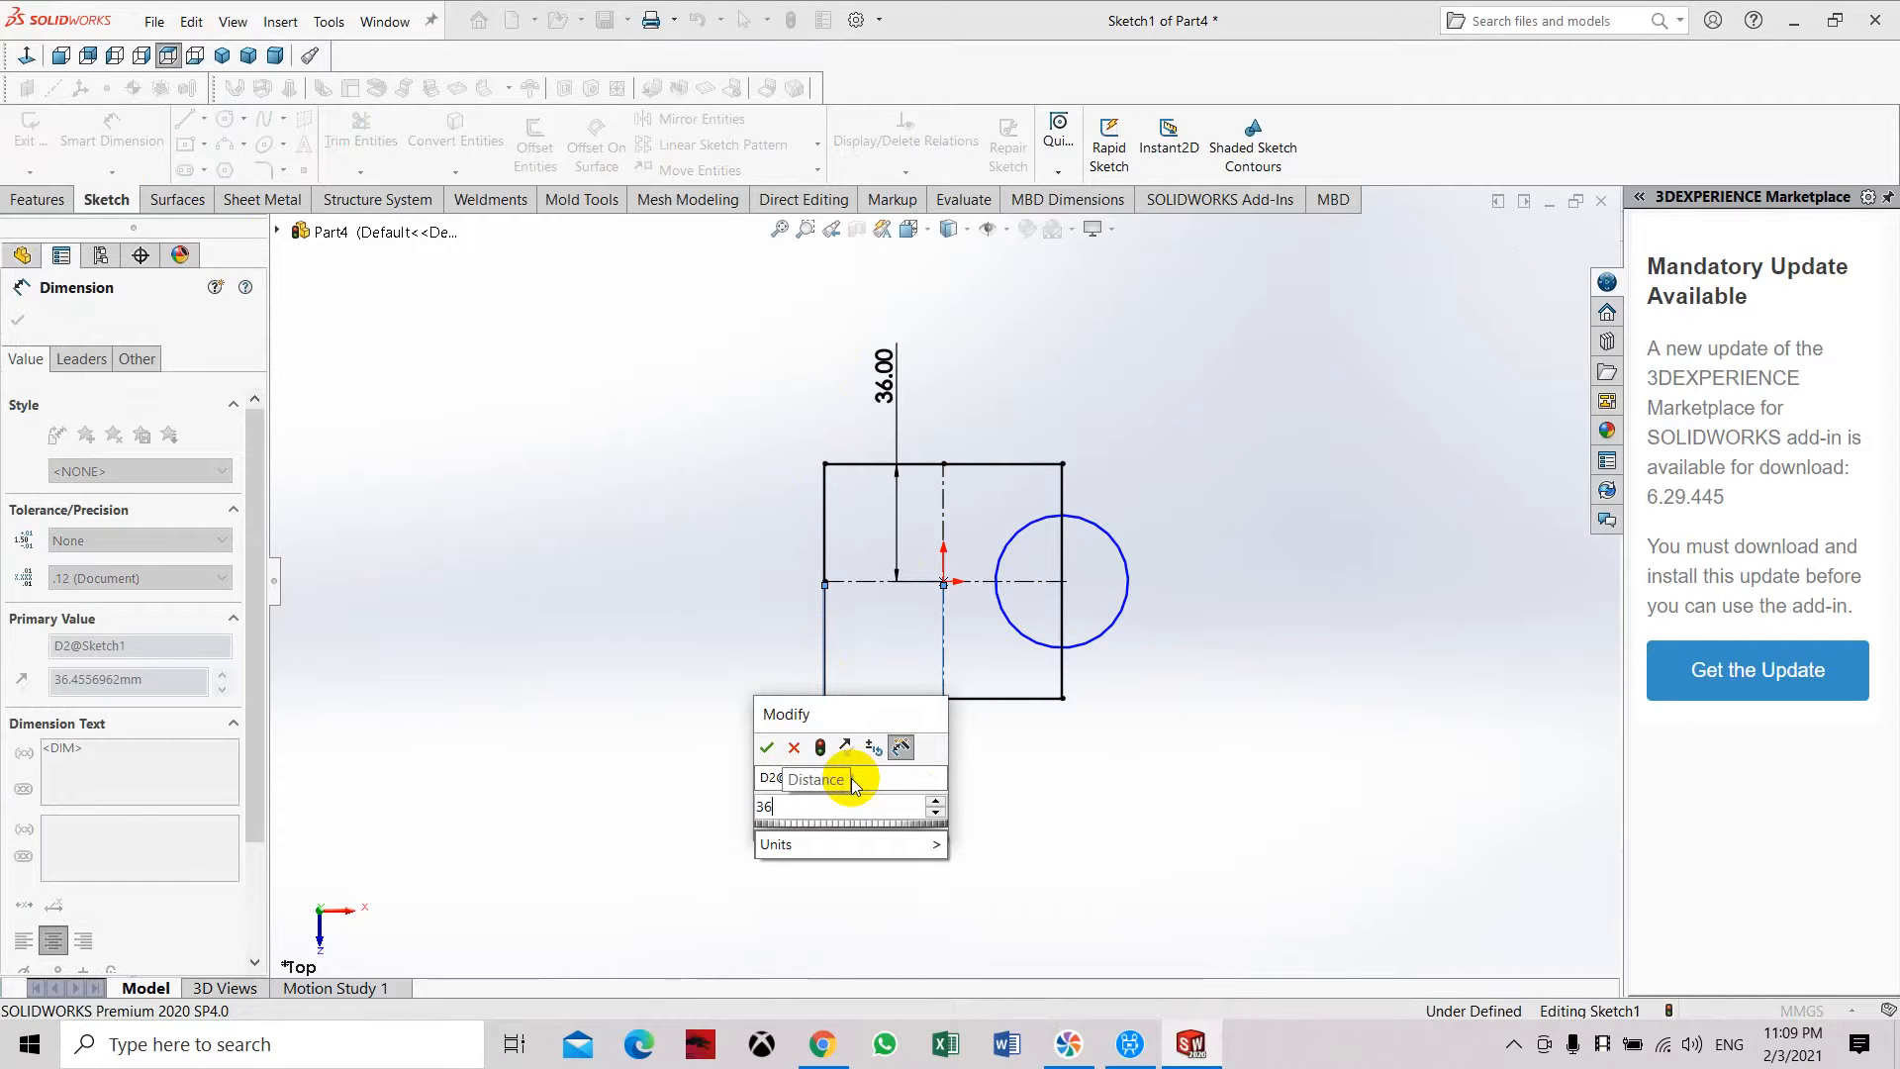
{"action": "key", "text": "Return"}
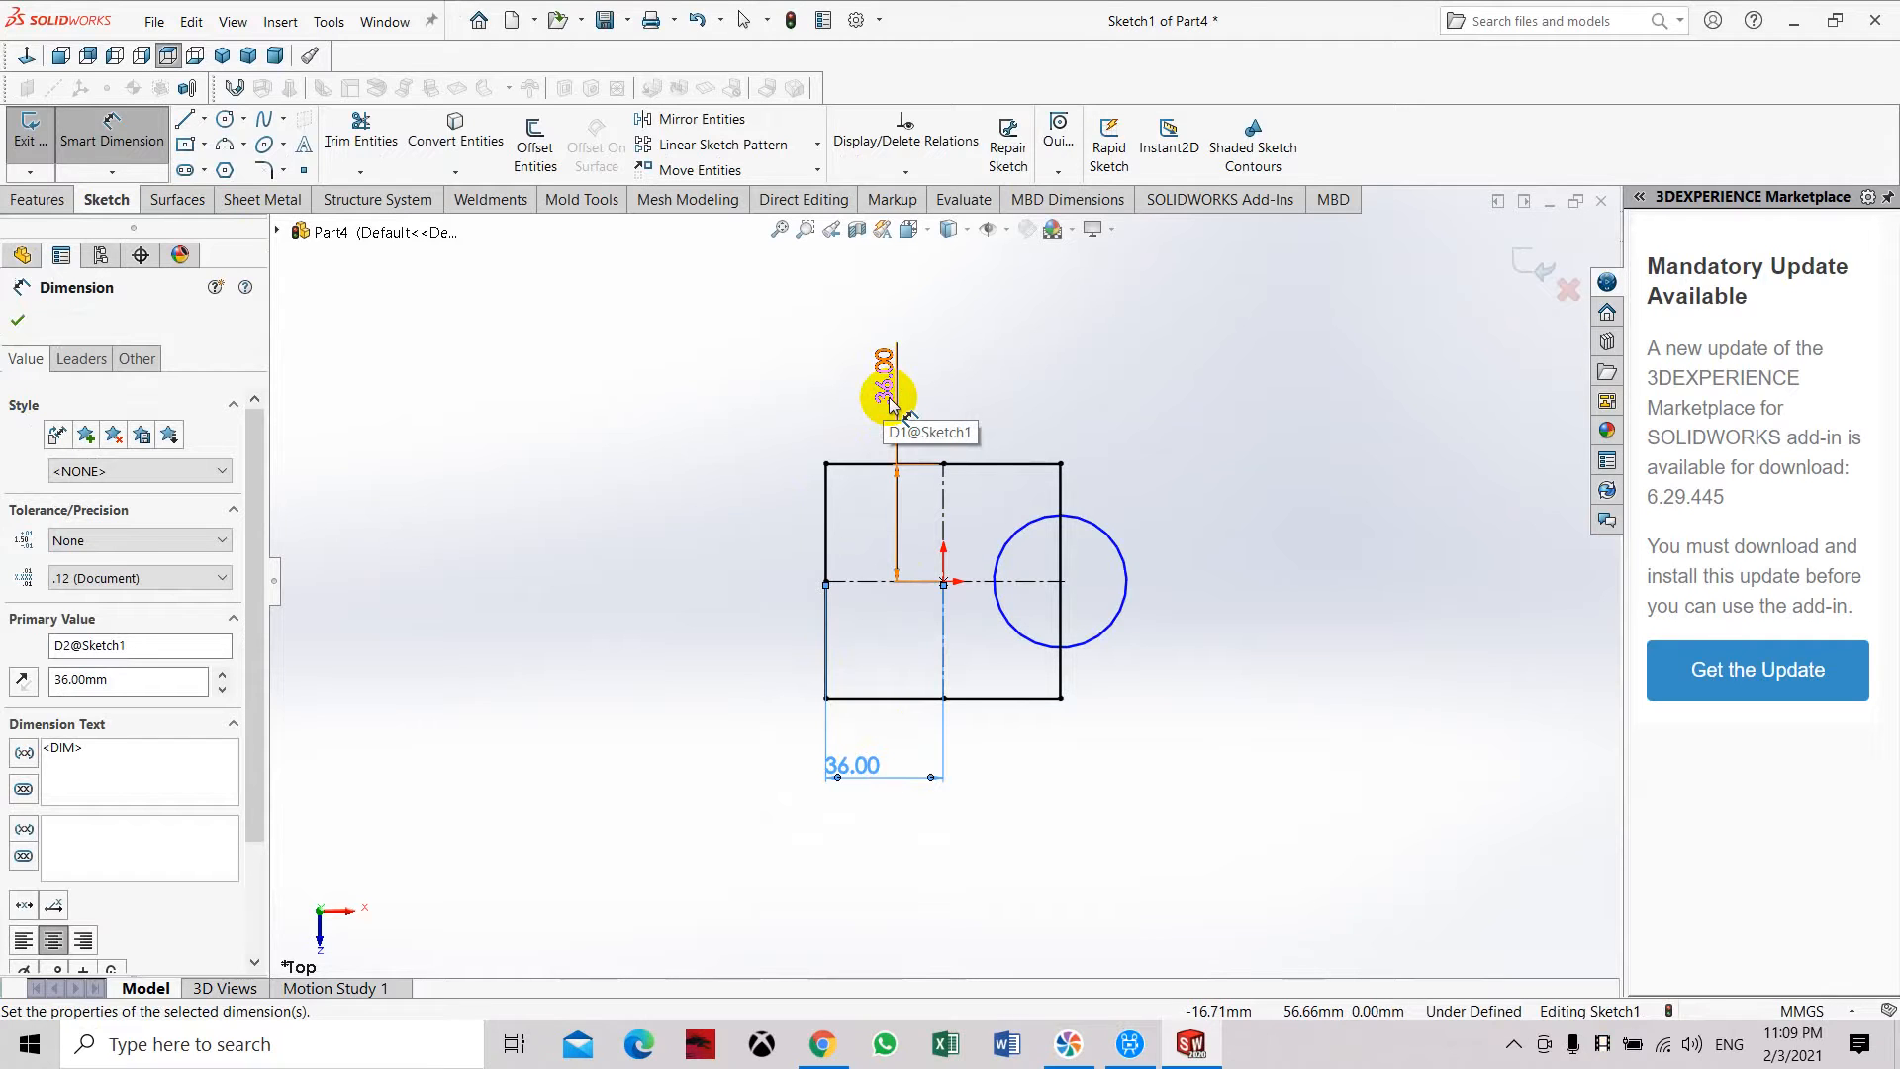
{"action": "double_click", "coordinate": [884, 395]}
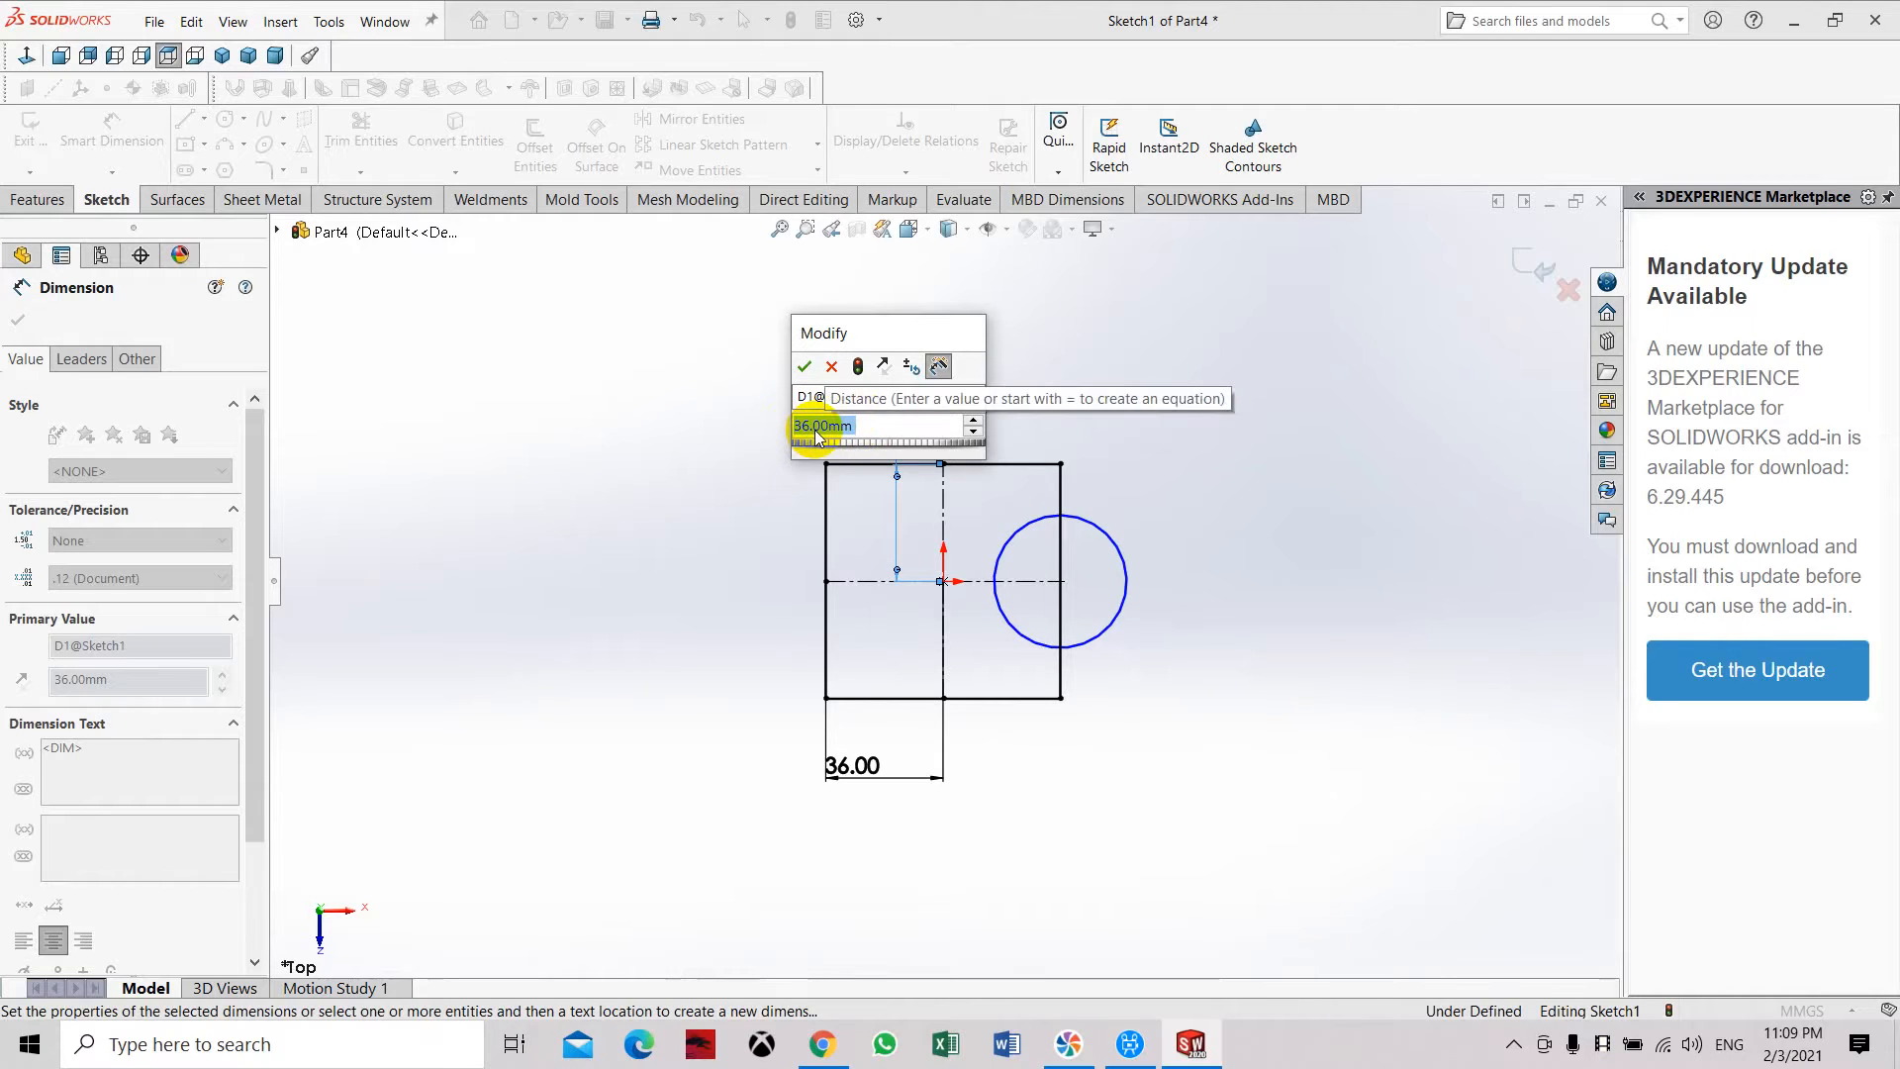
{"action": "left_click", "coordinate": [804, 368]}
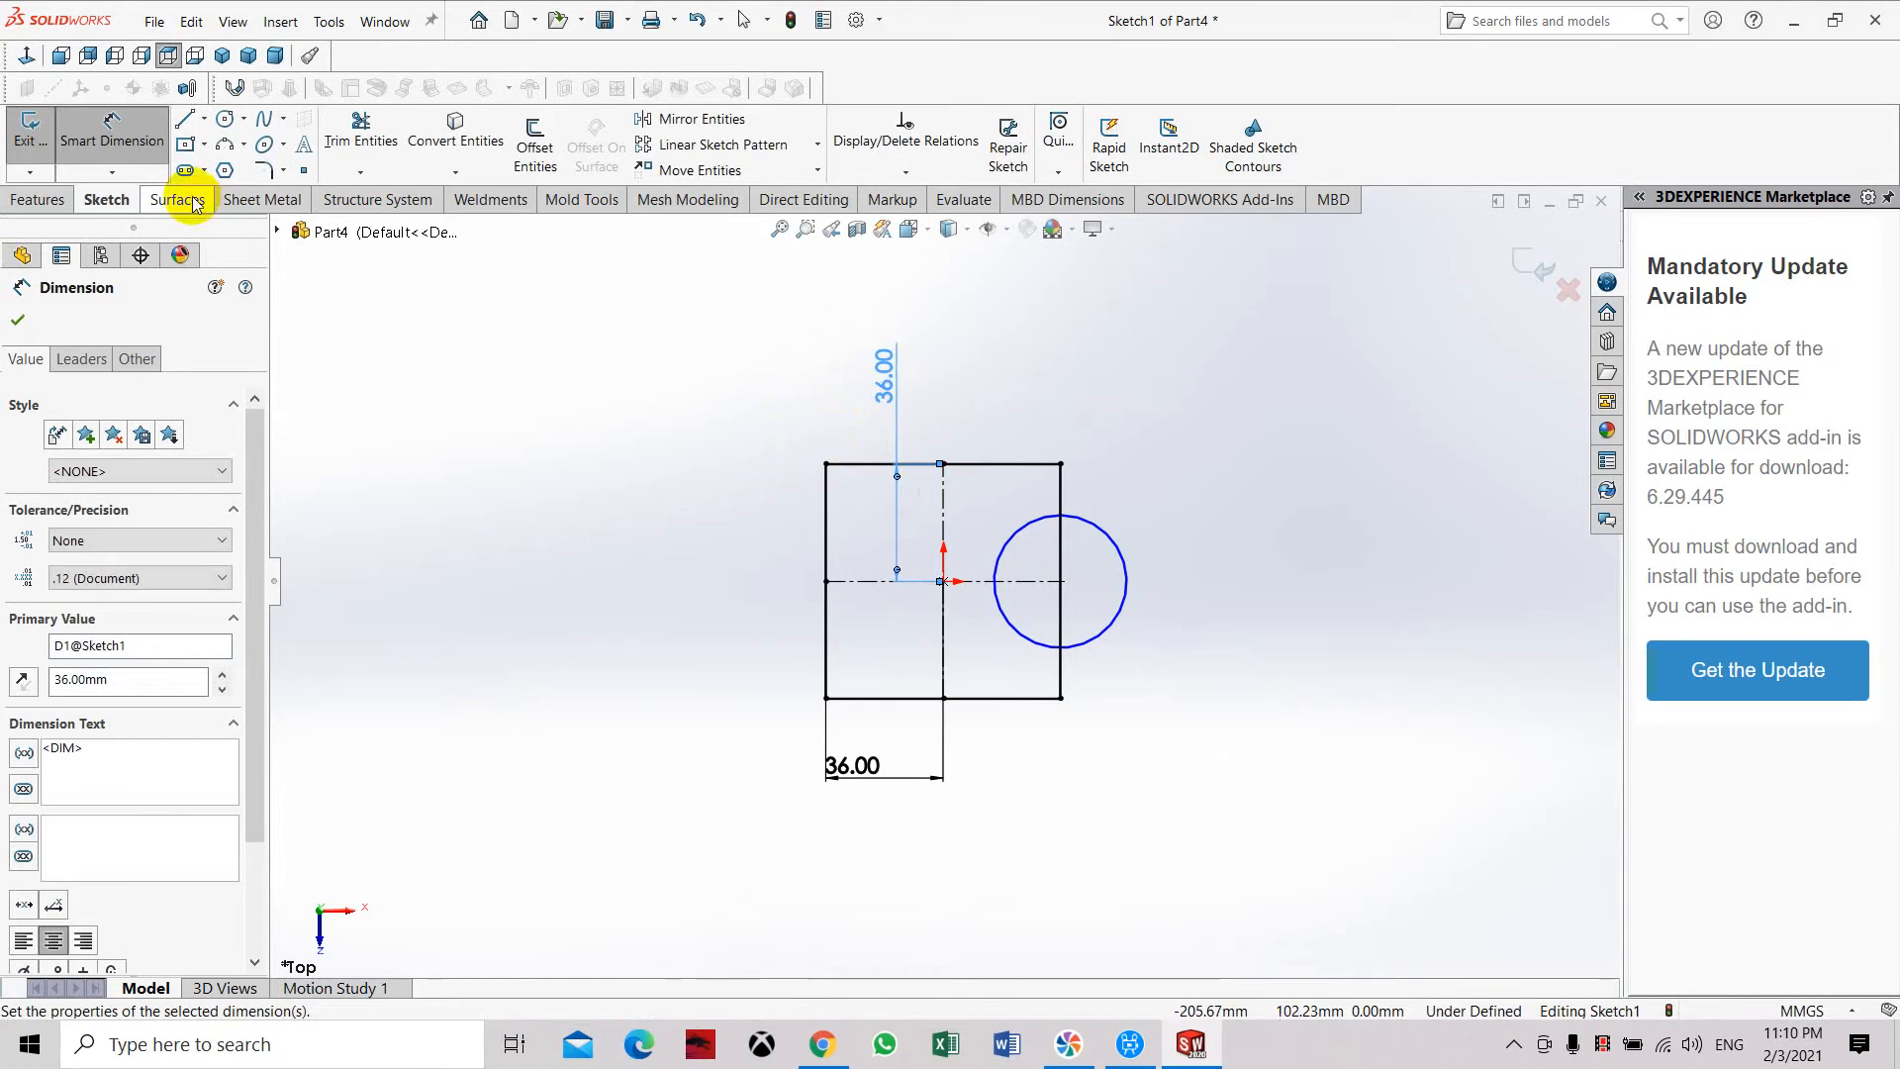
{"action": "left_click", "coordinate": [111, 131]}
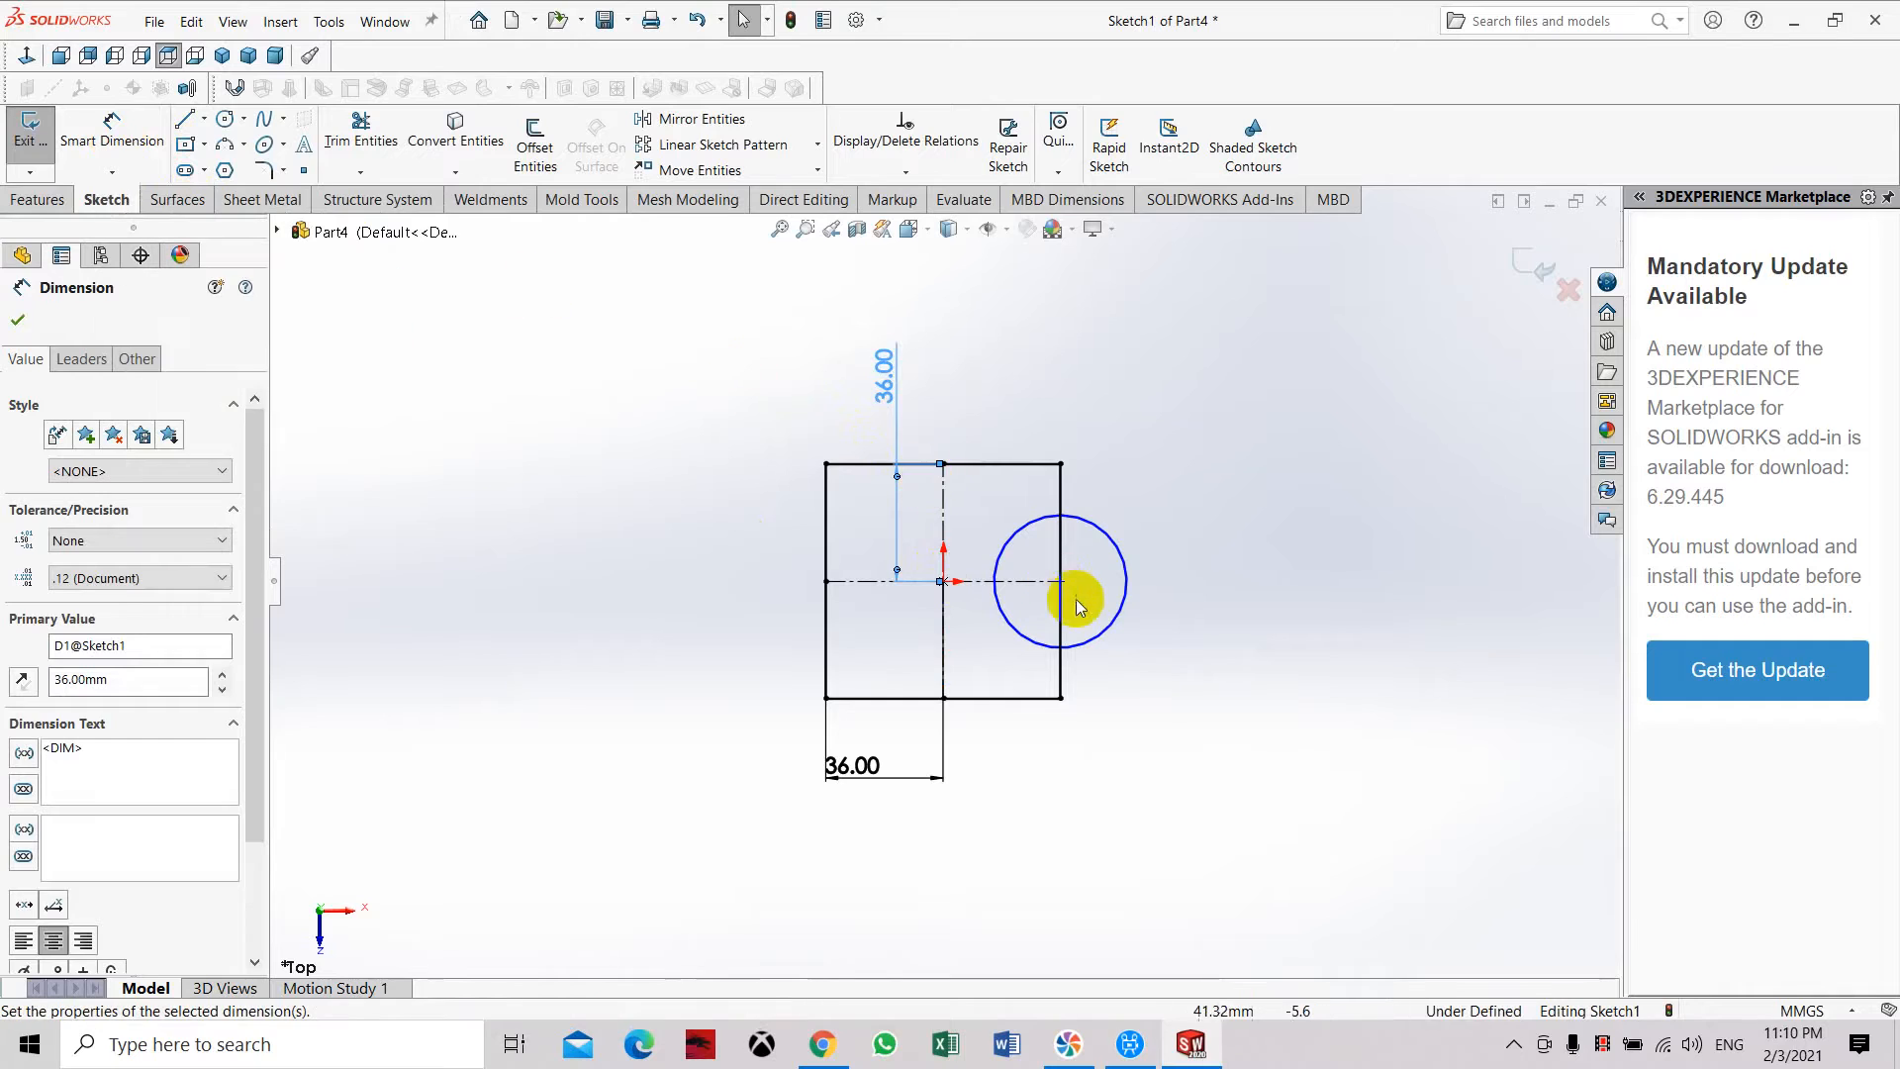
{"action": "key", "text": "Escape"}
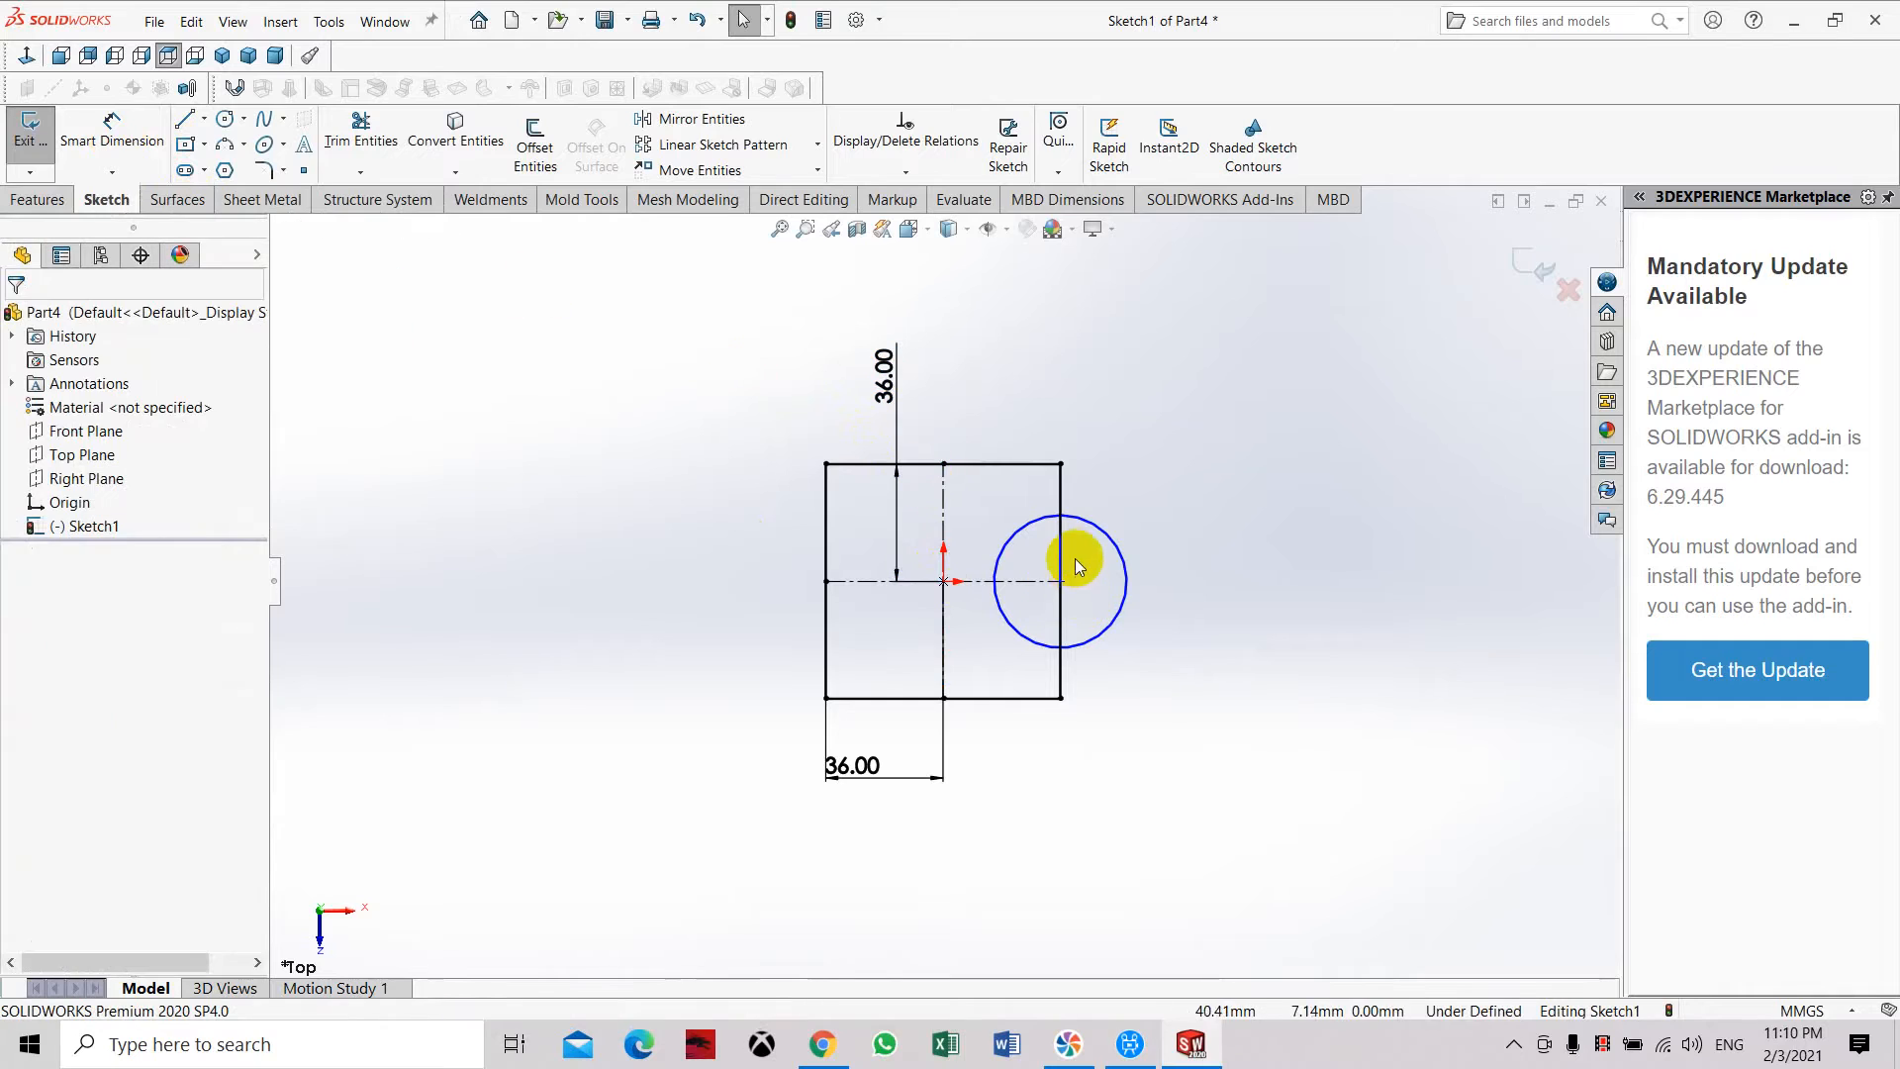
Trim the circle's half inside the rectangle and the edge and centerline segments within the circle, leaving an outward arc.
{"action": "left_click", "coordinate": [343, 149]}
{"action": "mouse_move", "coordinate": [1040, 585]}
{"action": "left_mouse_down"}
{"action": "mouse_move", "coordinate": [1072, 551]}
{"action": "mouse_move", "coordinate": [1017, 531]}
{"action": "mouse_move", "coordinate": [997, 637]}
{"action": "mouse_move", "coordinate": [1054, 626]}
{"action": "left_mouse_up"}
{"action": "key", "text": "Escape"}
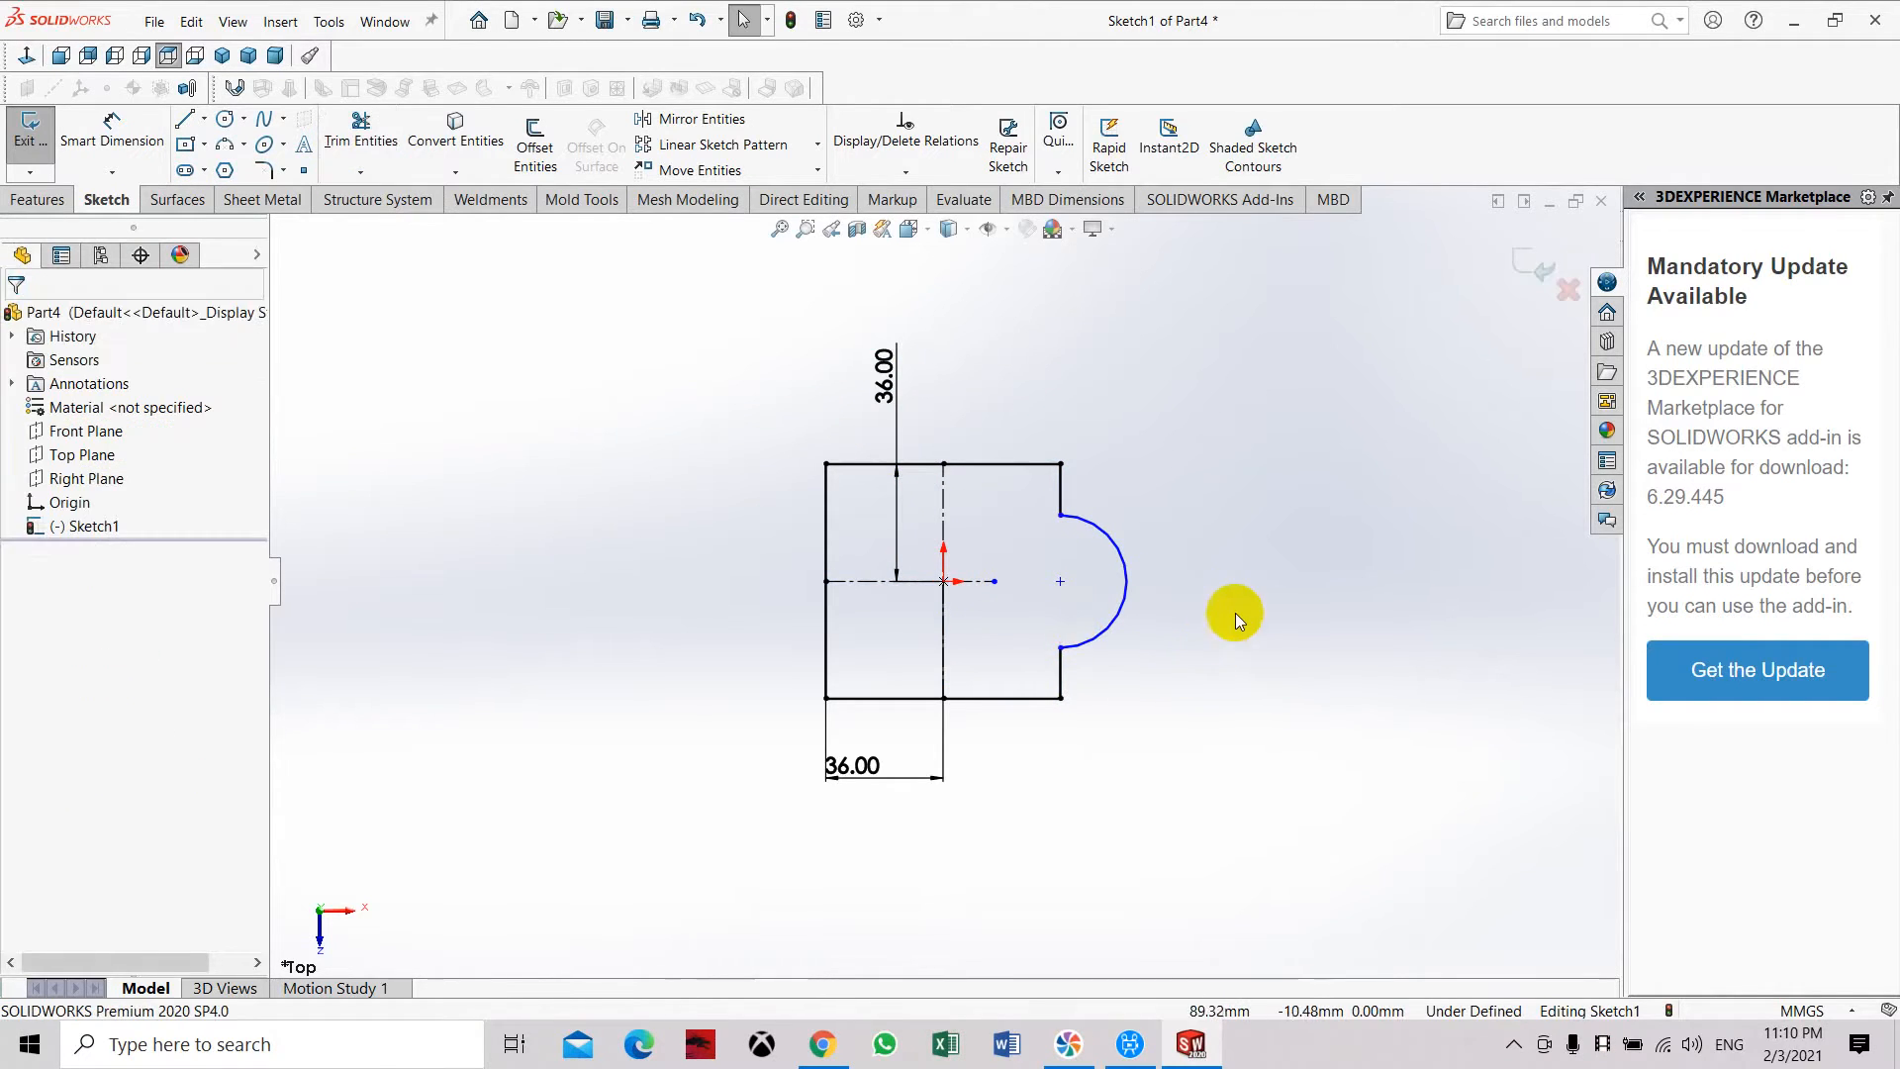
{"action": "right_click", "coordinate": [1062, 583]}
{"action": "left_click", "coordinate": [1083, 364]}
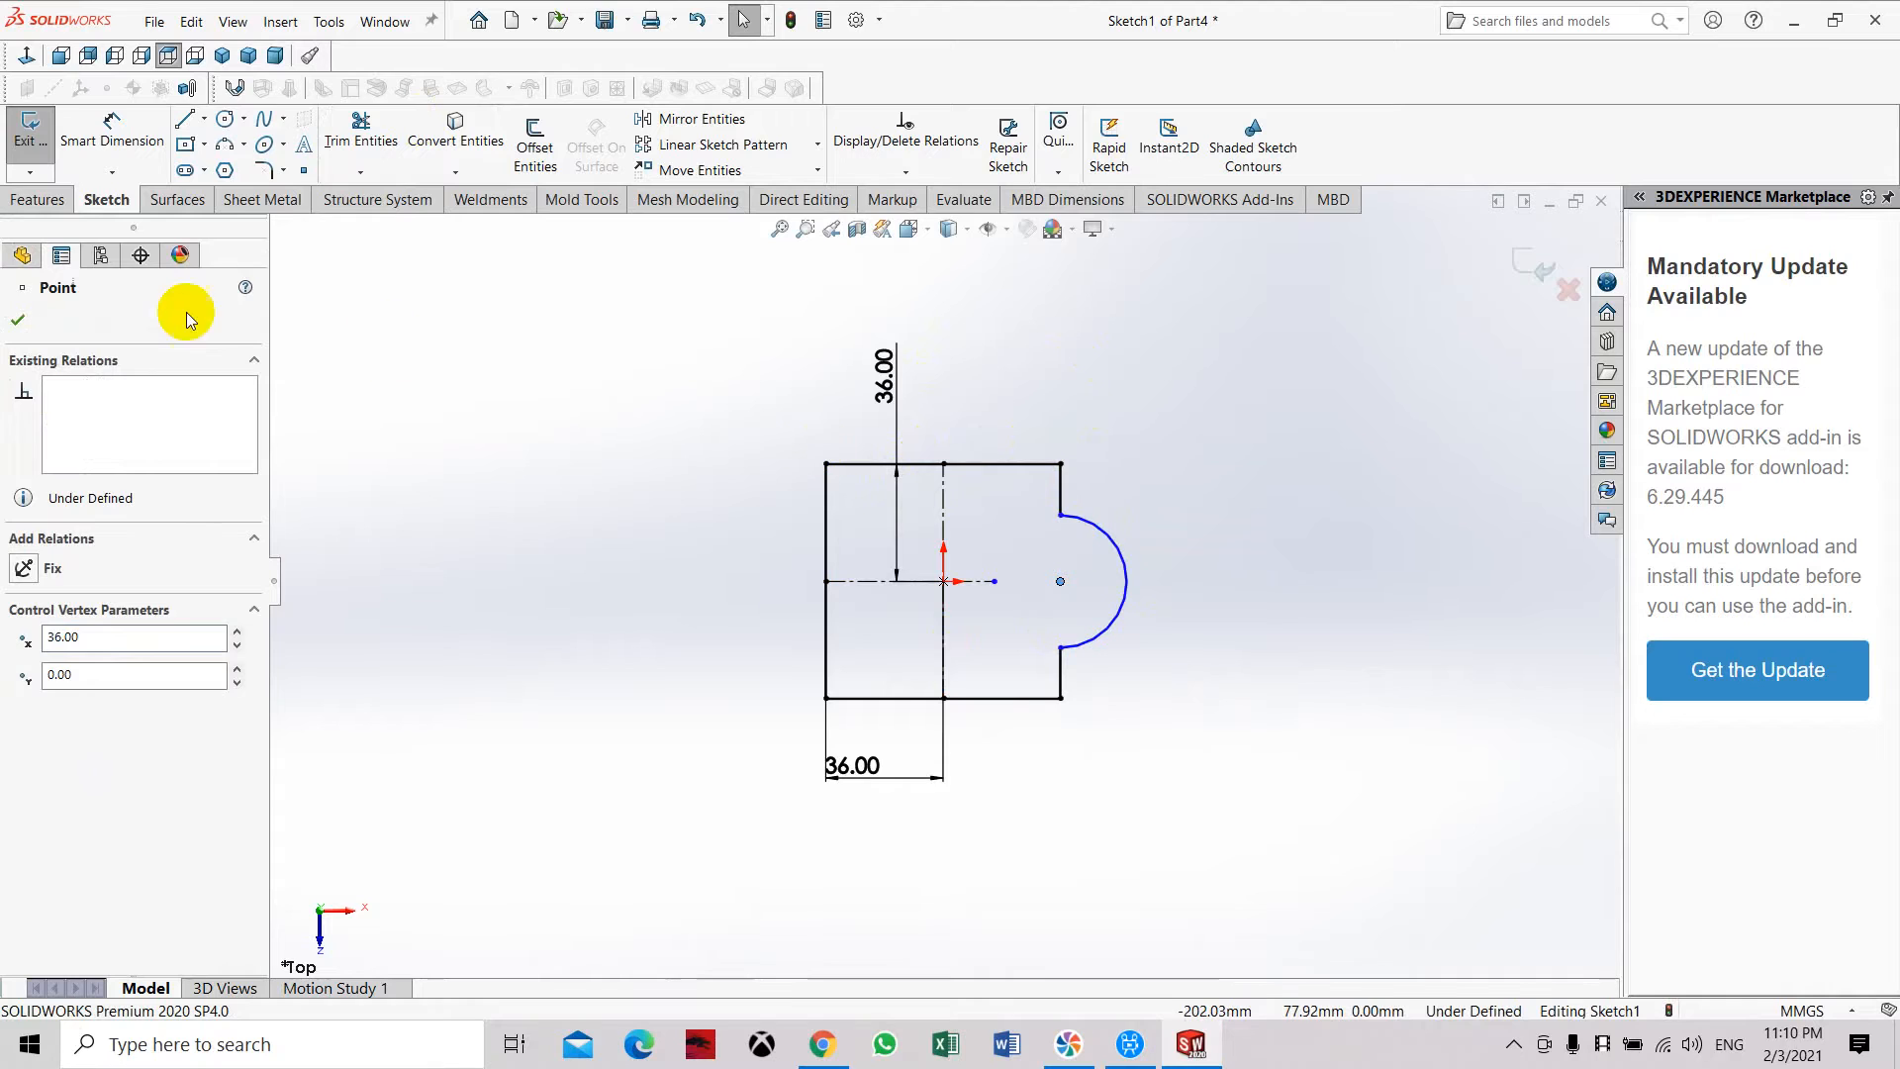
{"action": "left_click", "coordinate": [26, 325]}
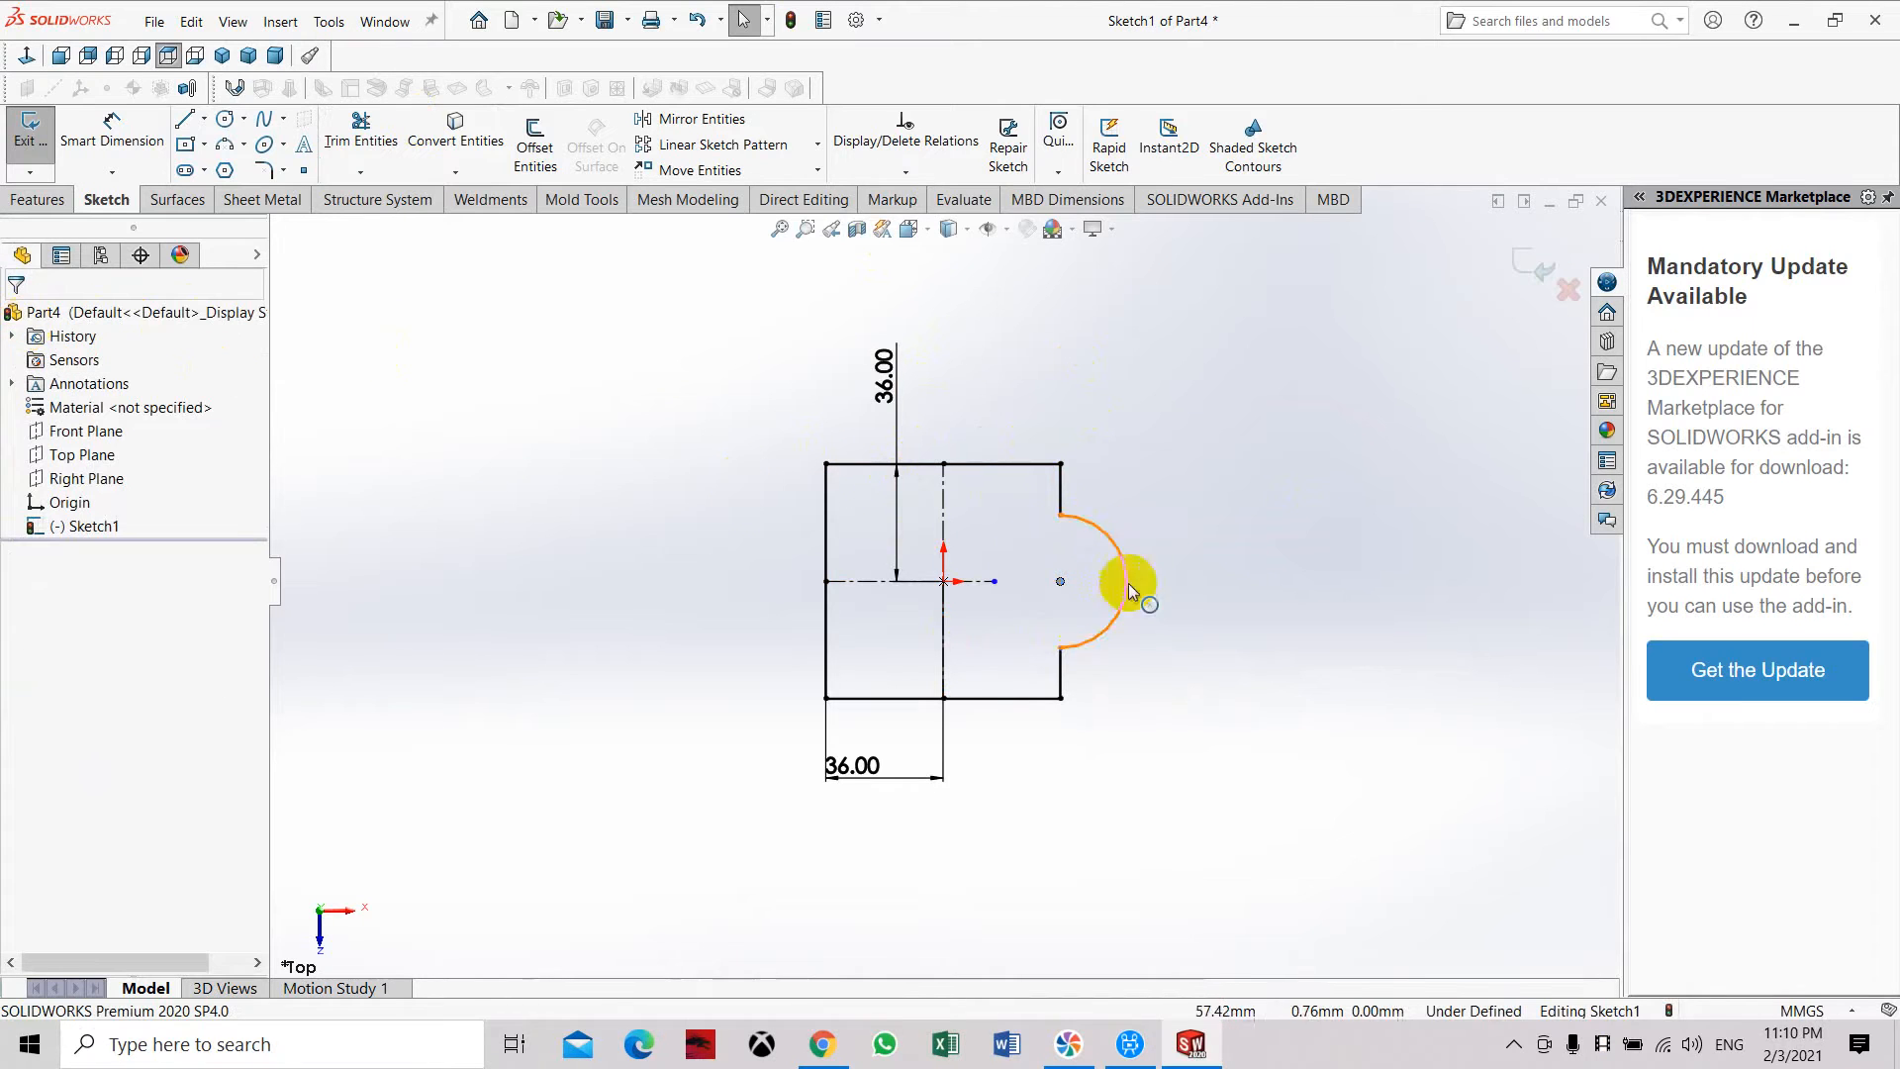
Dimension the horizontal distance from the origin to the arc's center point as 36 mm.
{"action": "left_click", "coordinate": [112, 133]}
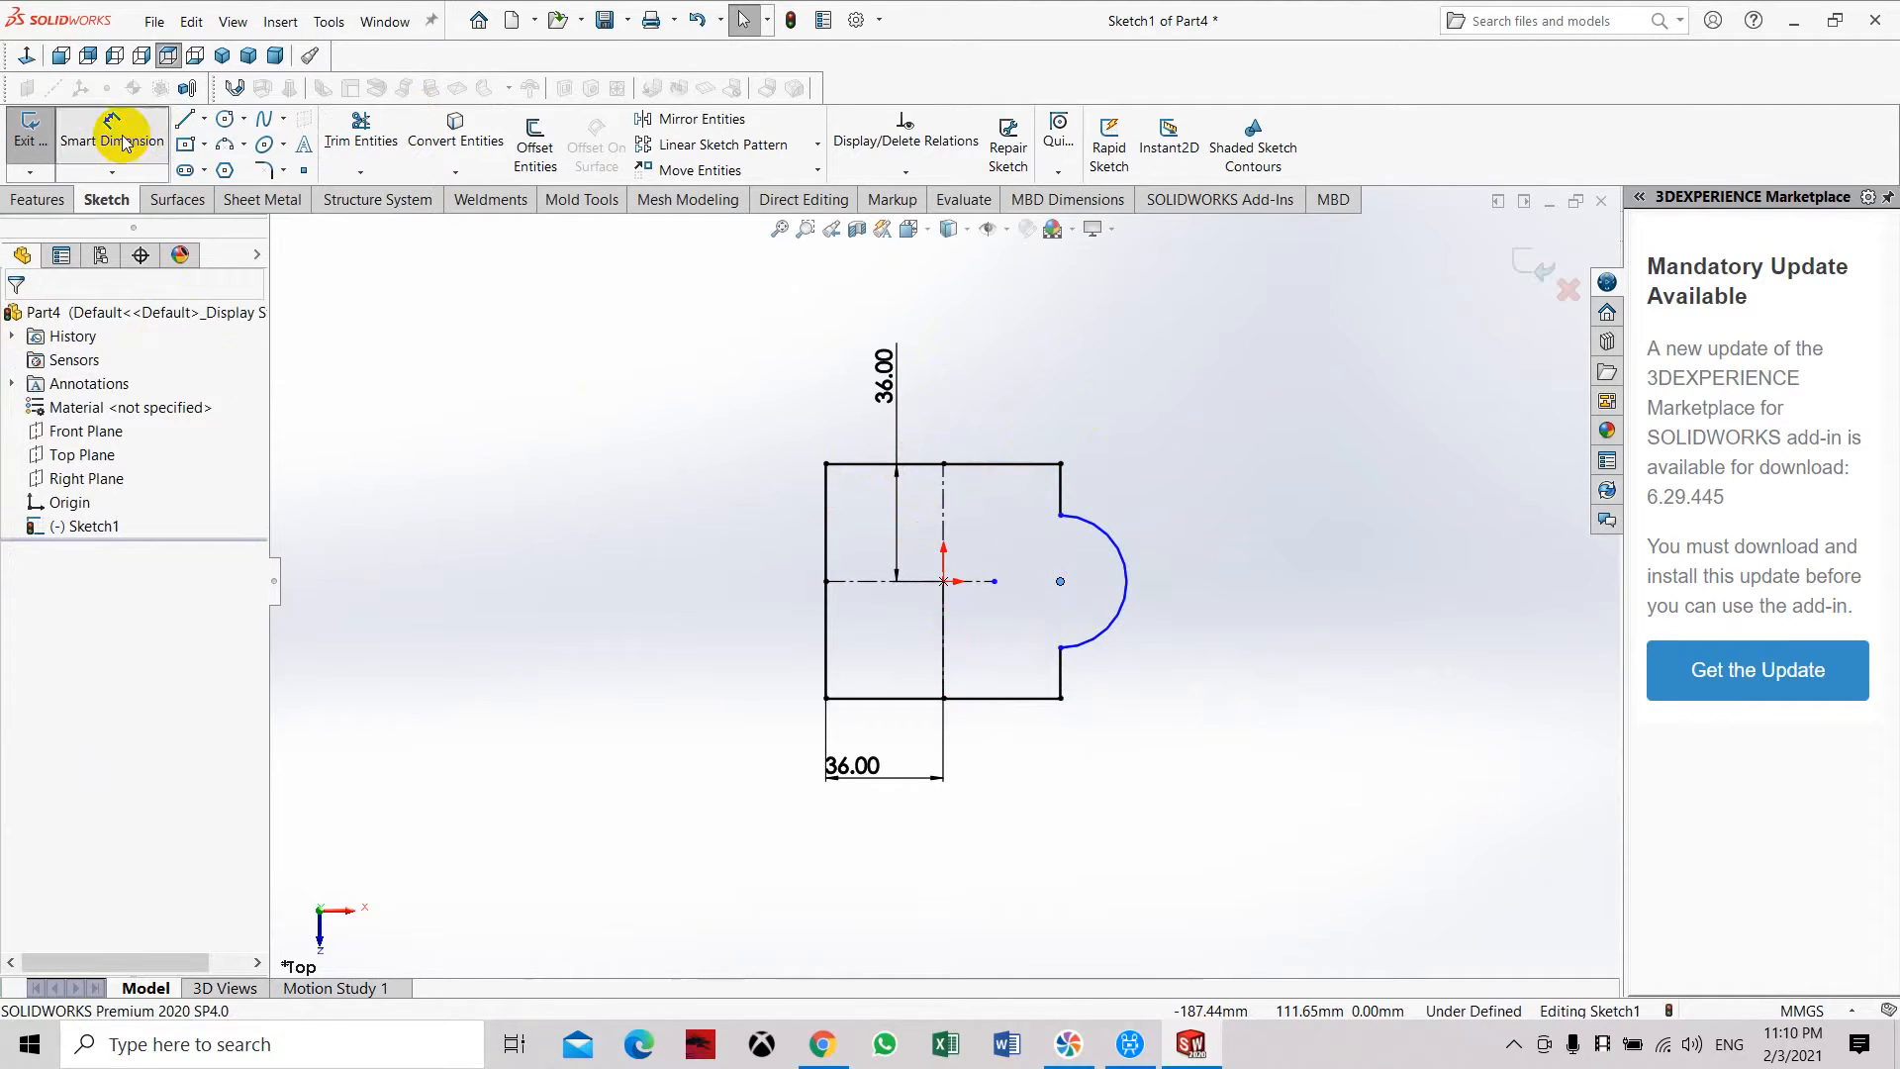
{"action": "left_click", "coordinate": [944, 581]}
{"action": "left_click", "coordinate": [1057, 584]}
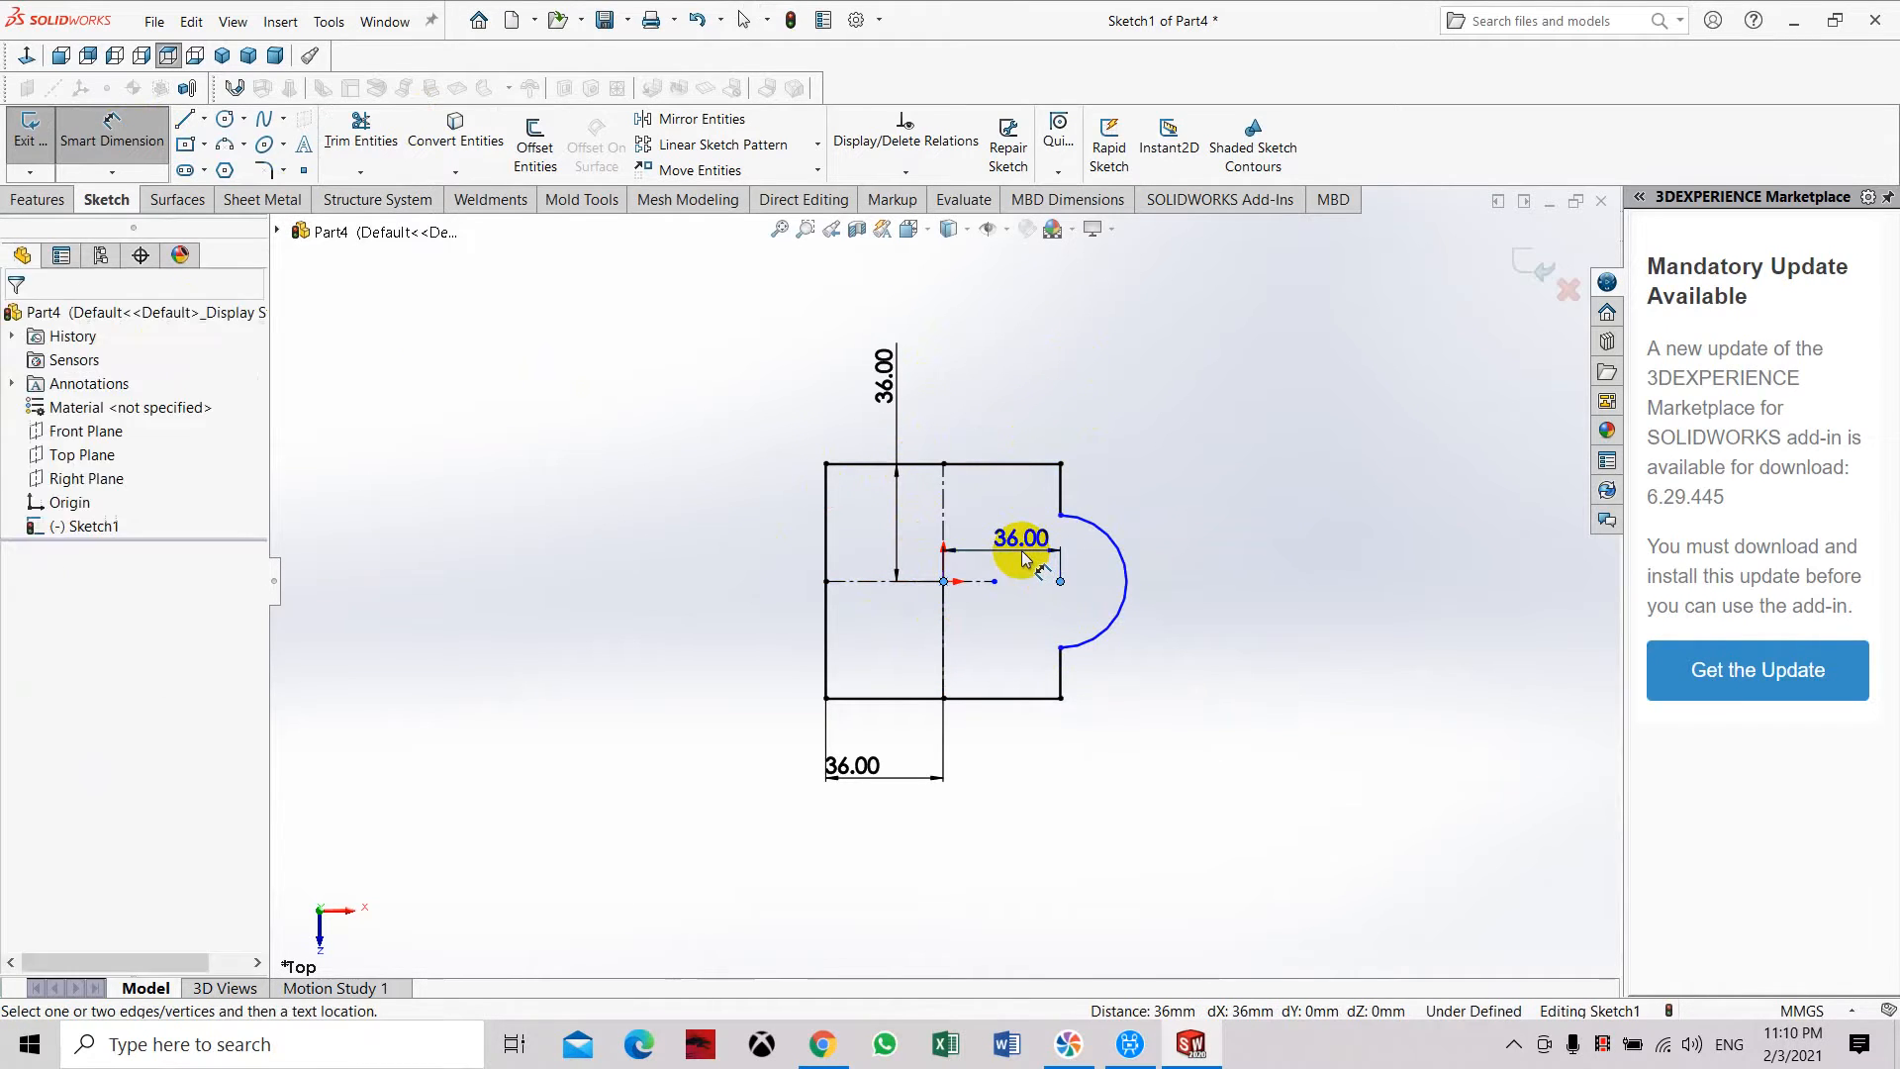
{"action": "left_click", "coordinate": [1025, 559]}
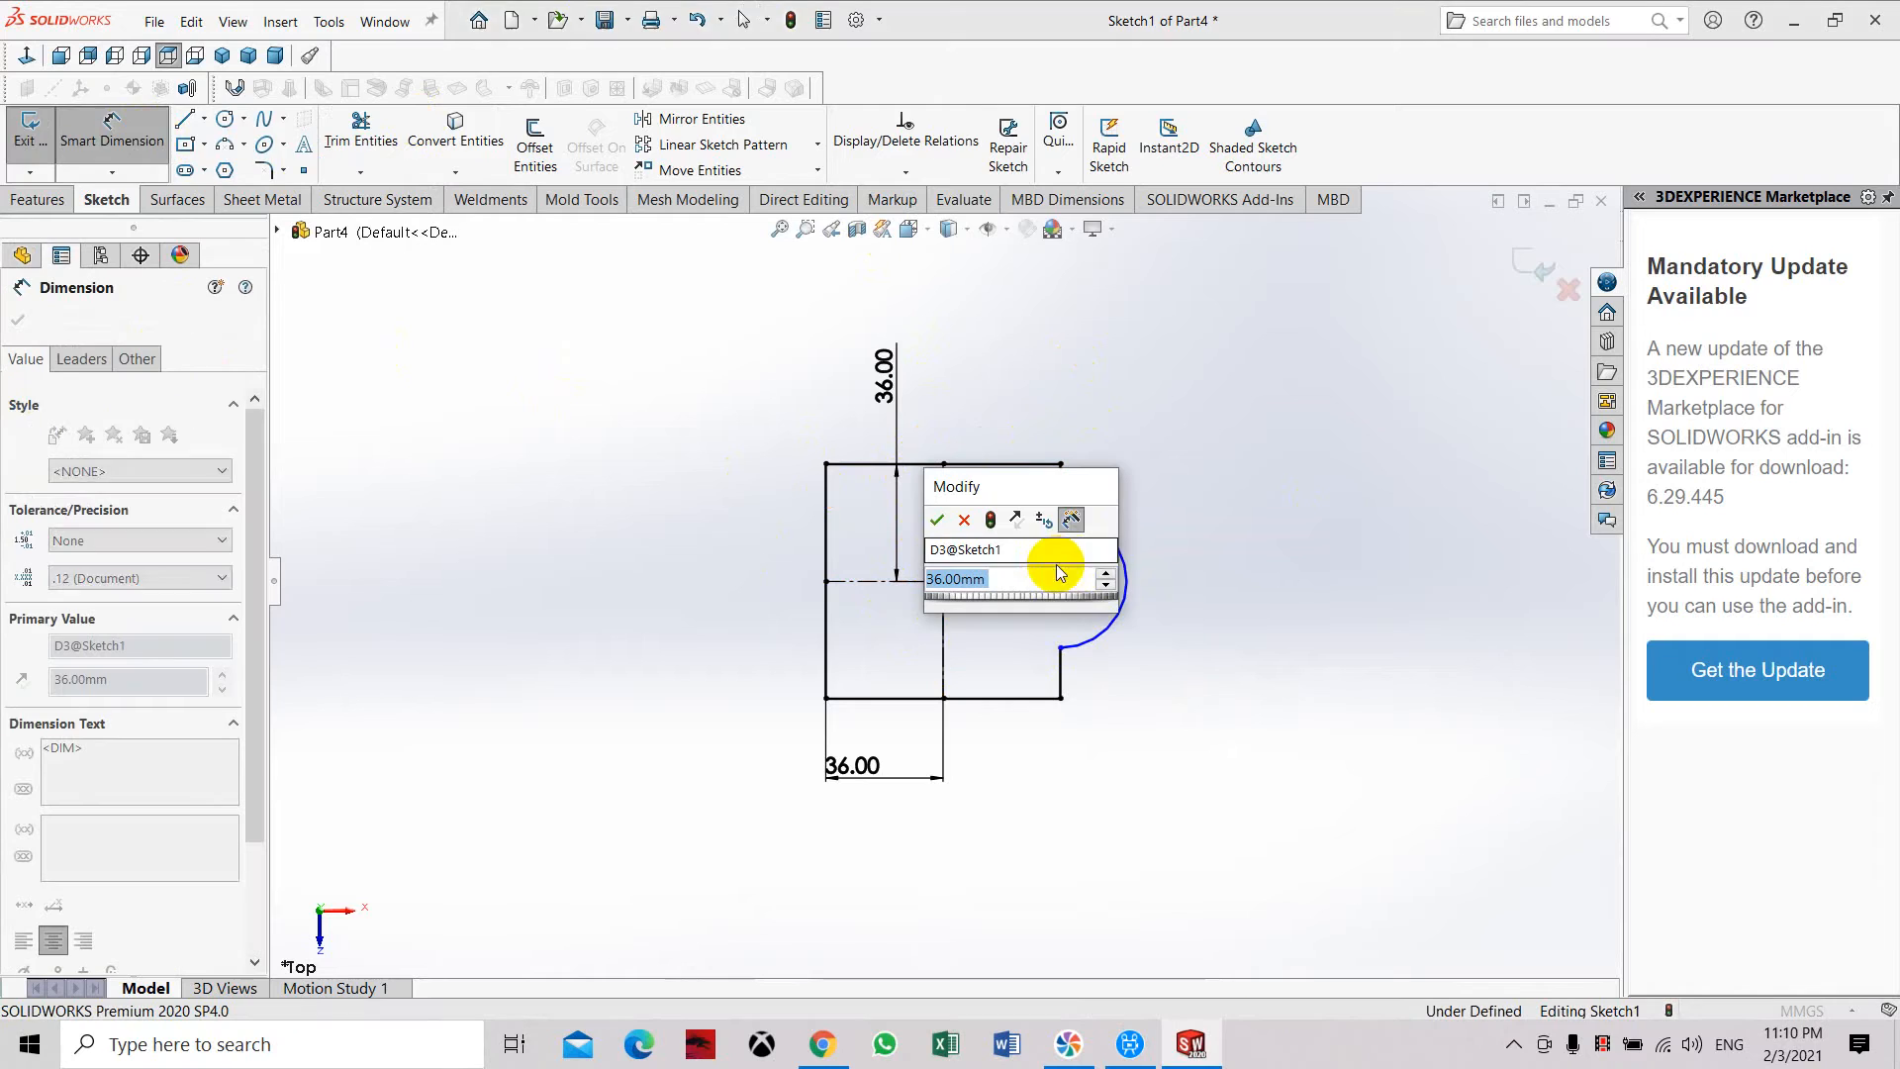
{"action": "left_click", "coordinate": [936, 523]}
Dimension the arc's radius as 20 mm.
{"action": "left_click", "coordinate": [1118, 550]}
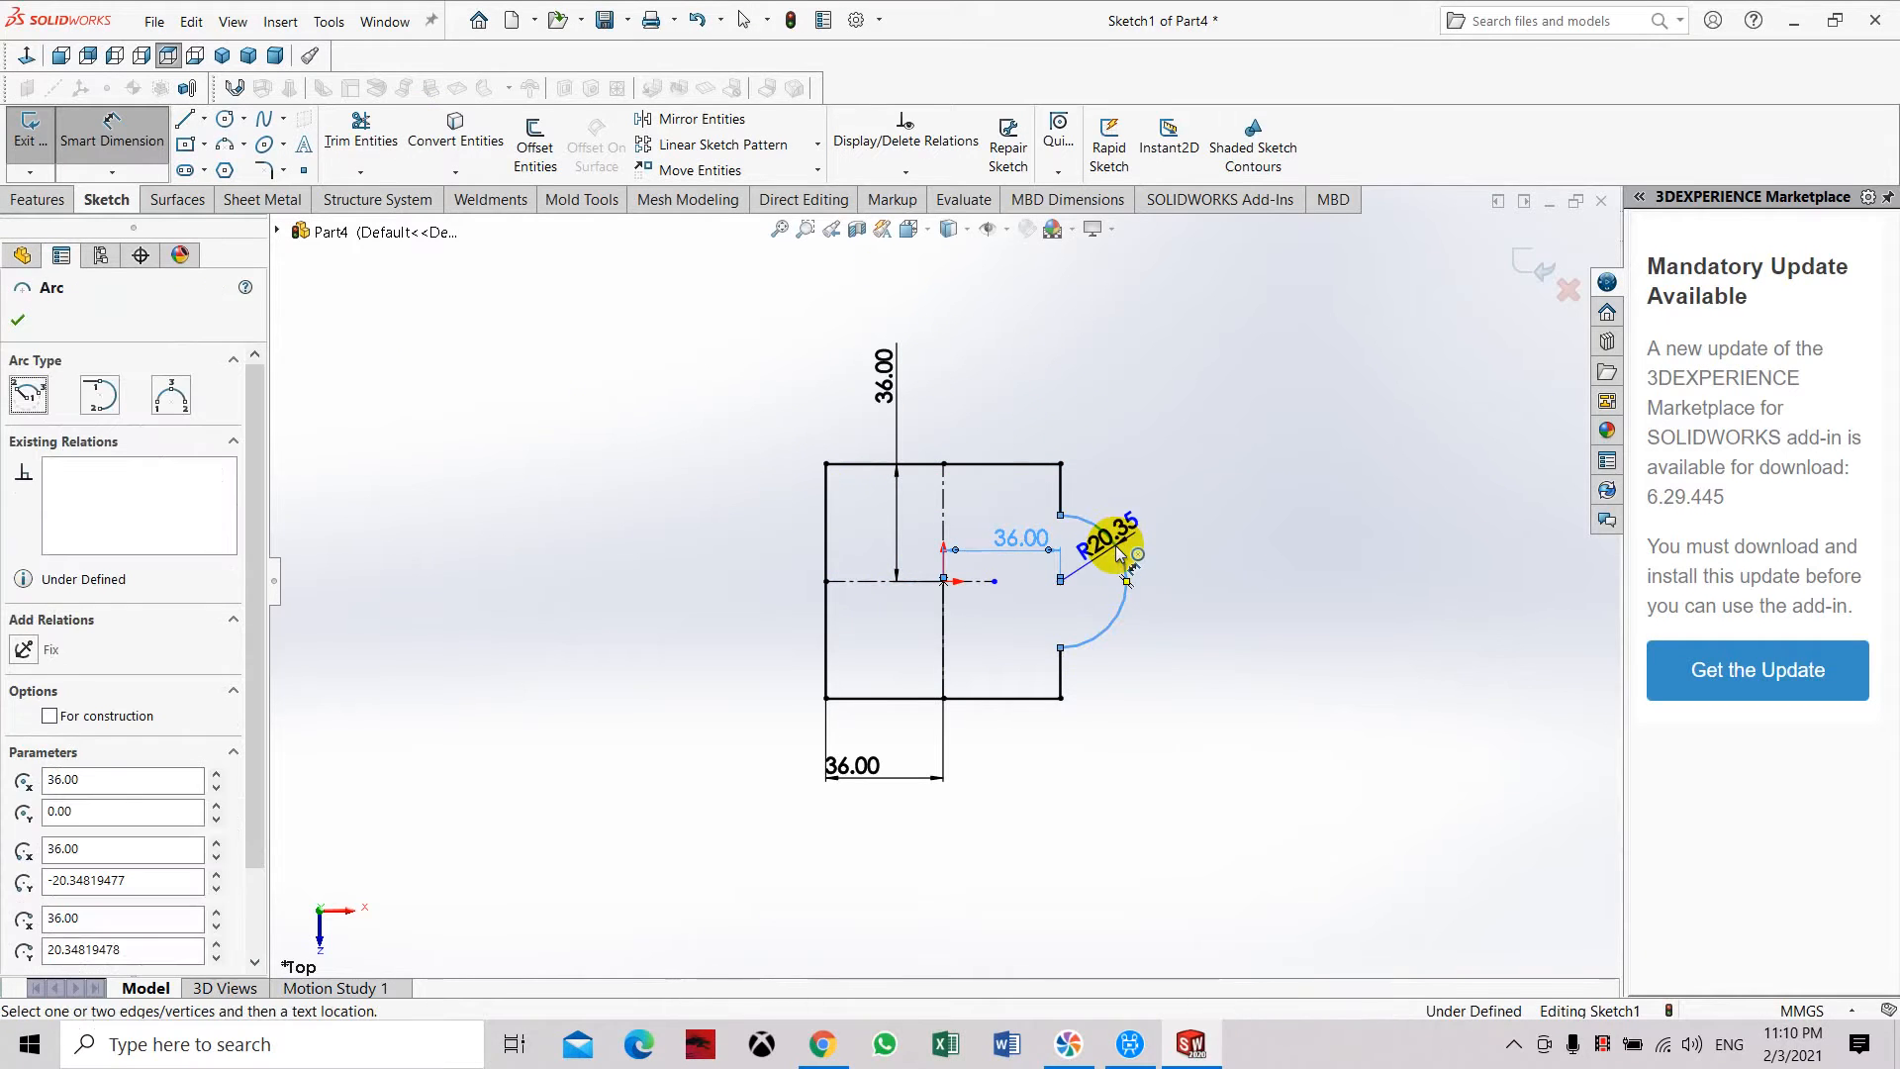
{"action": "left_click", "coordinate": [1233, 520]}
{"action": "type", "text": "20"}
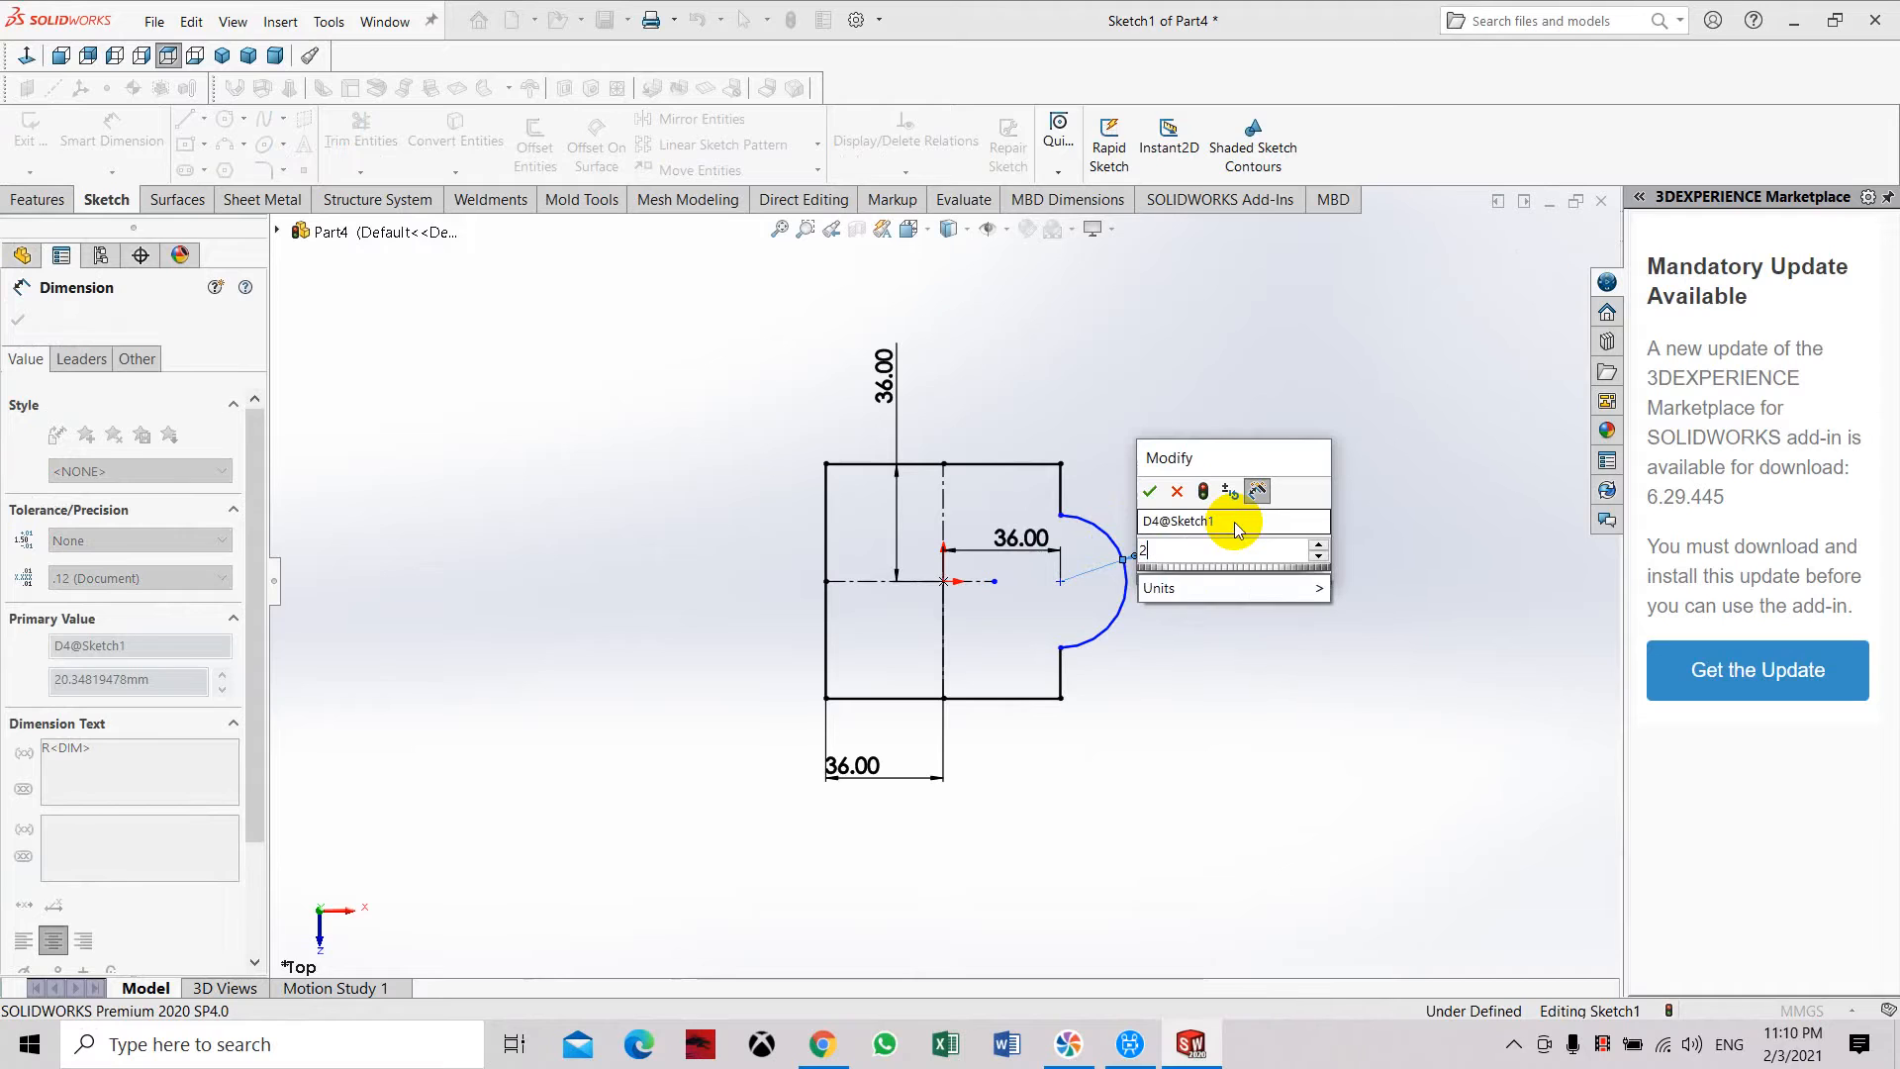
{"action": "key", "text": "Return"}
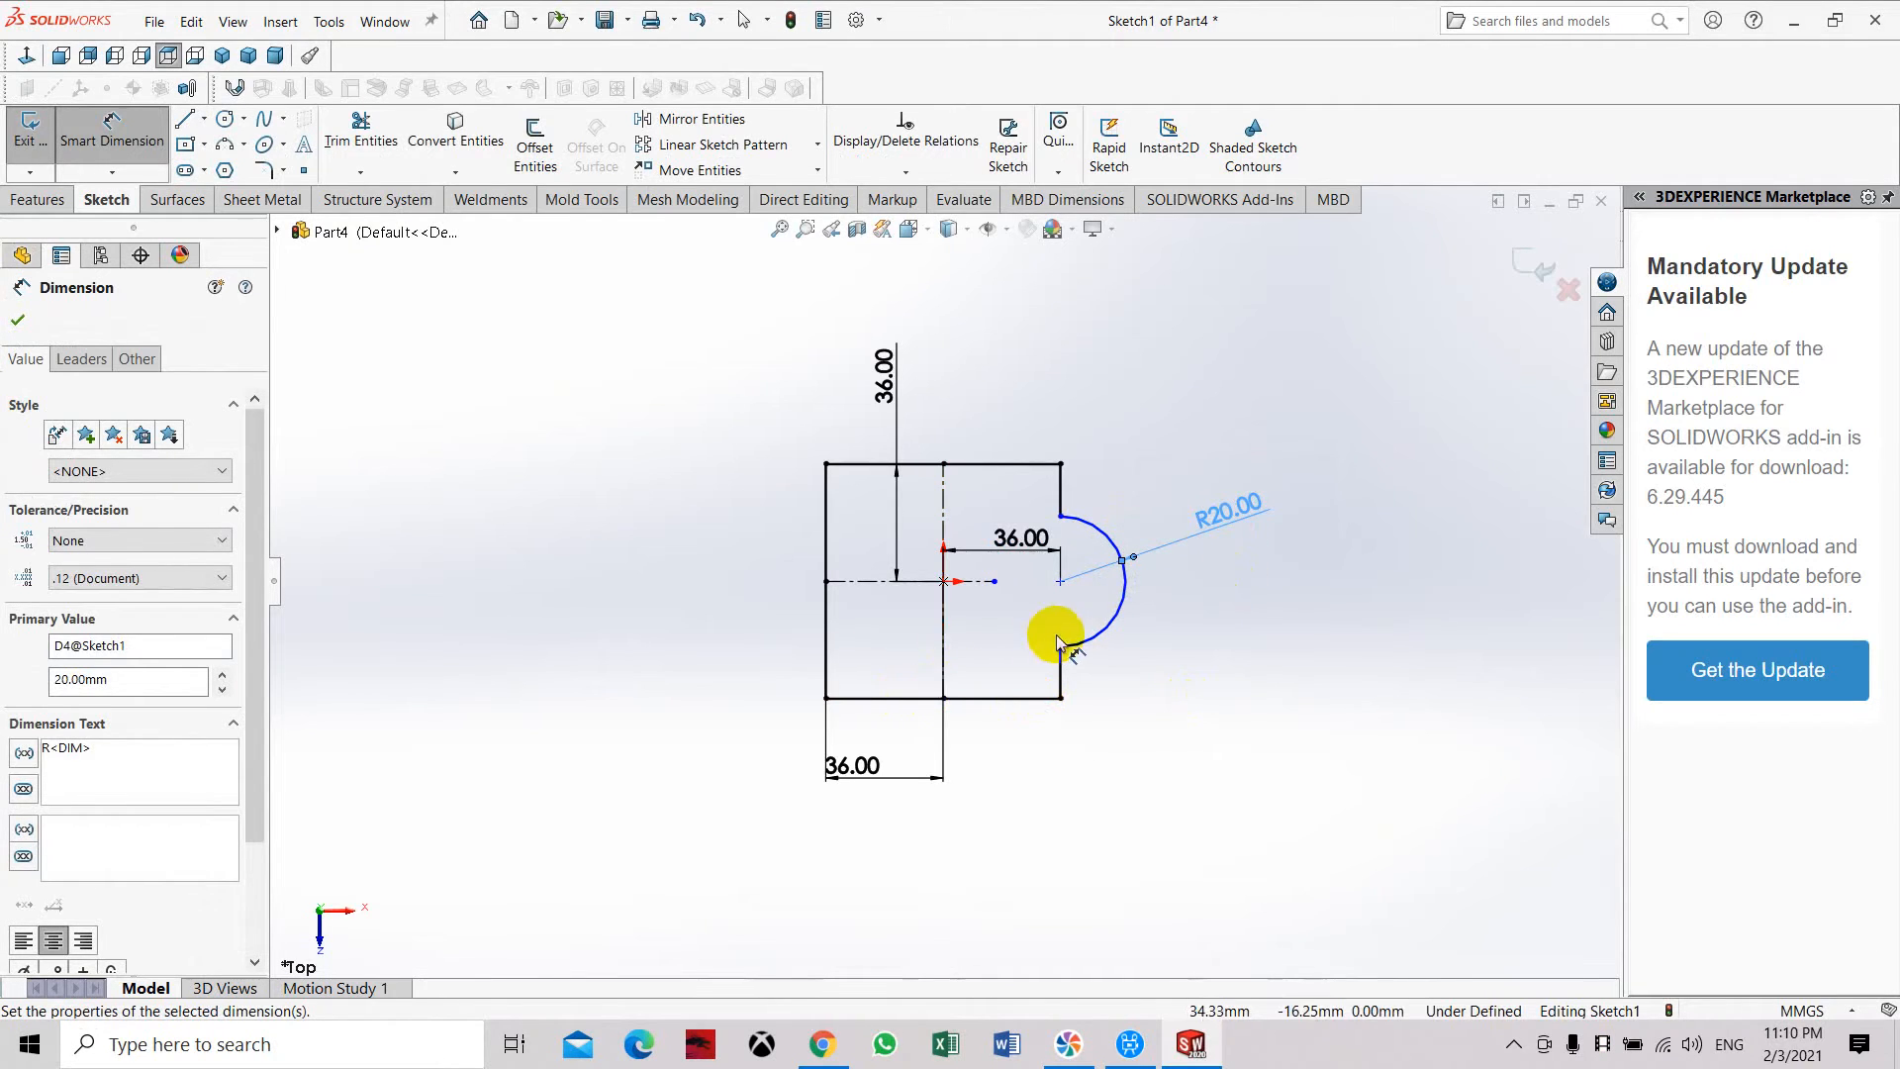
Dimension the vertical distance from the origin to the arc's lower endpoint as 20 mm.
{"action": "left_click", "coordinate": [130, 151]}
{"action": "left_click", "coordinate": [943, 581]}
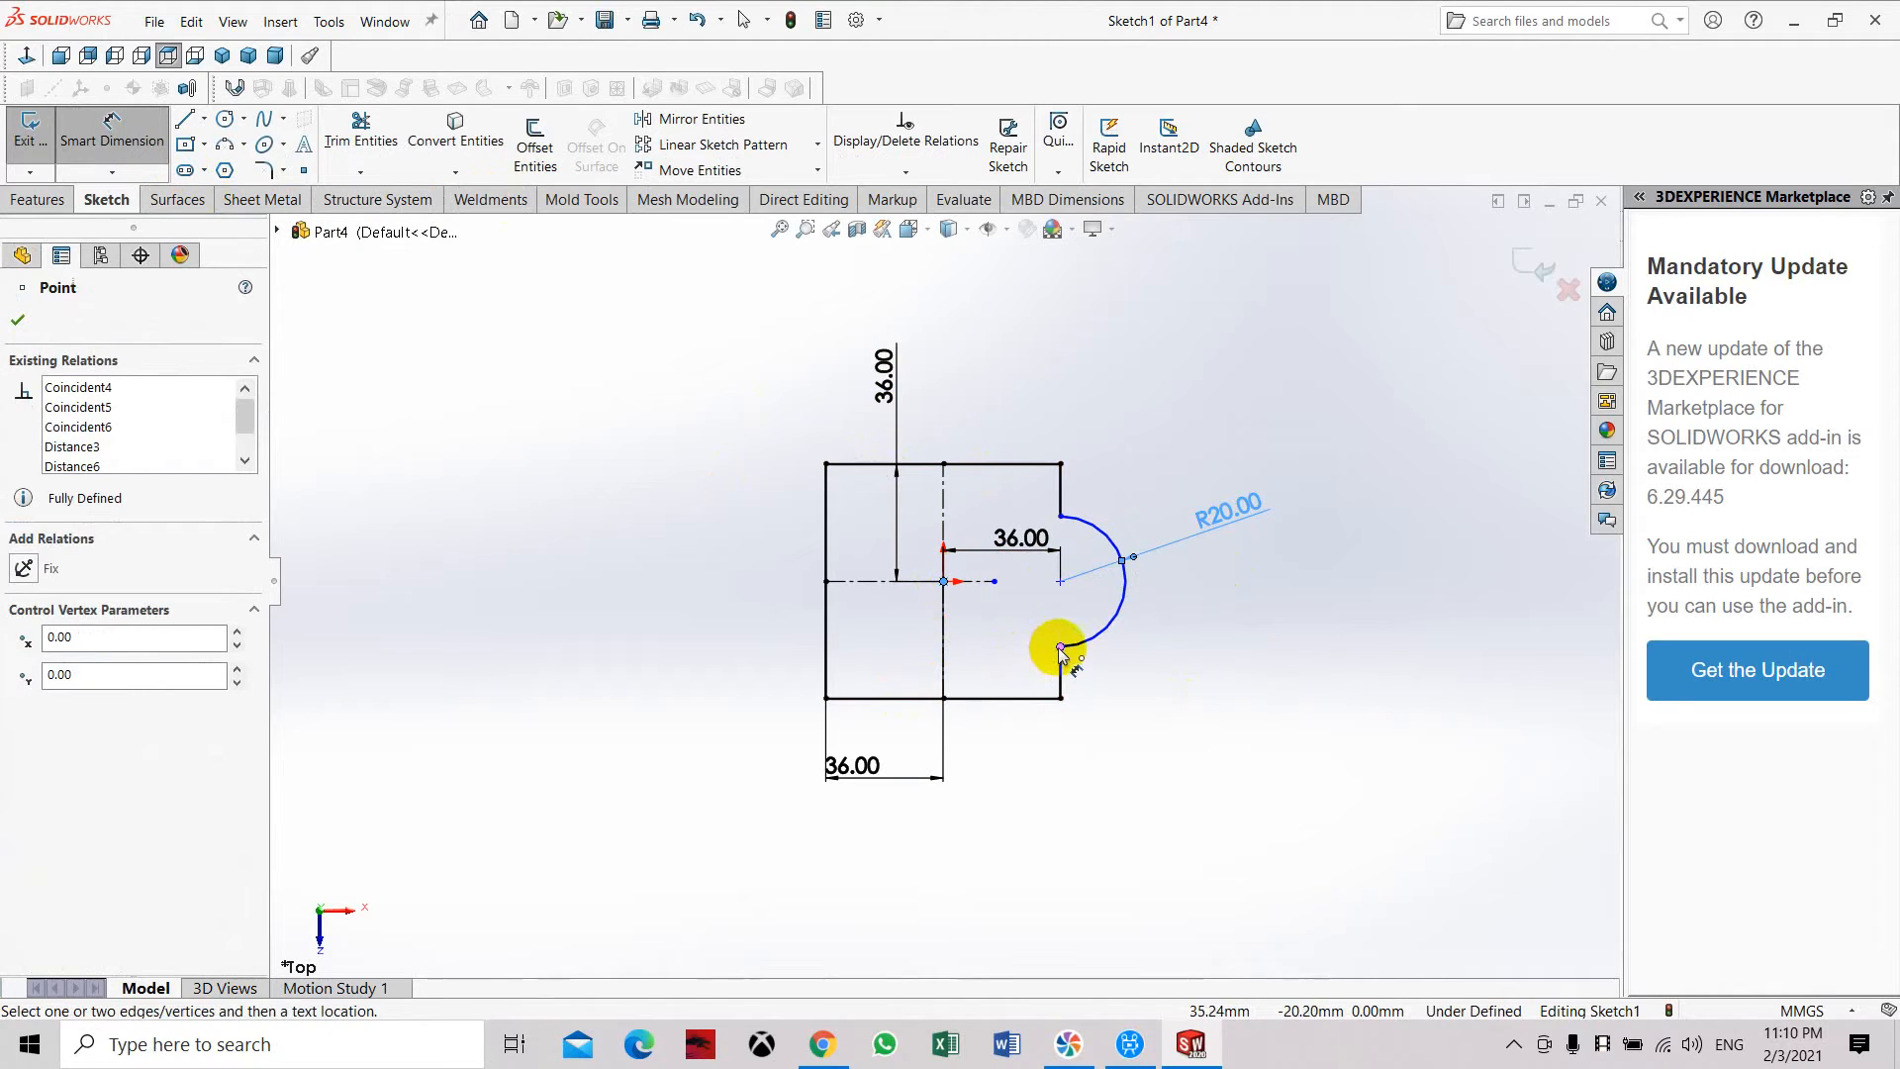
{"action": "left_click", "coordinate": [1060, 649]}
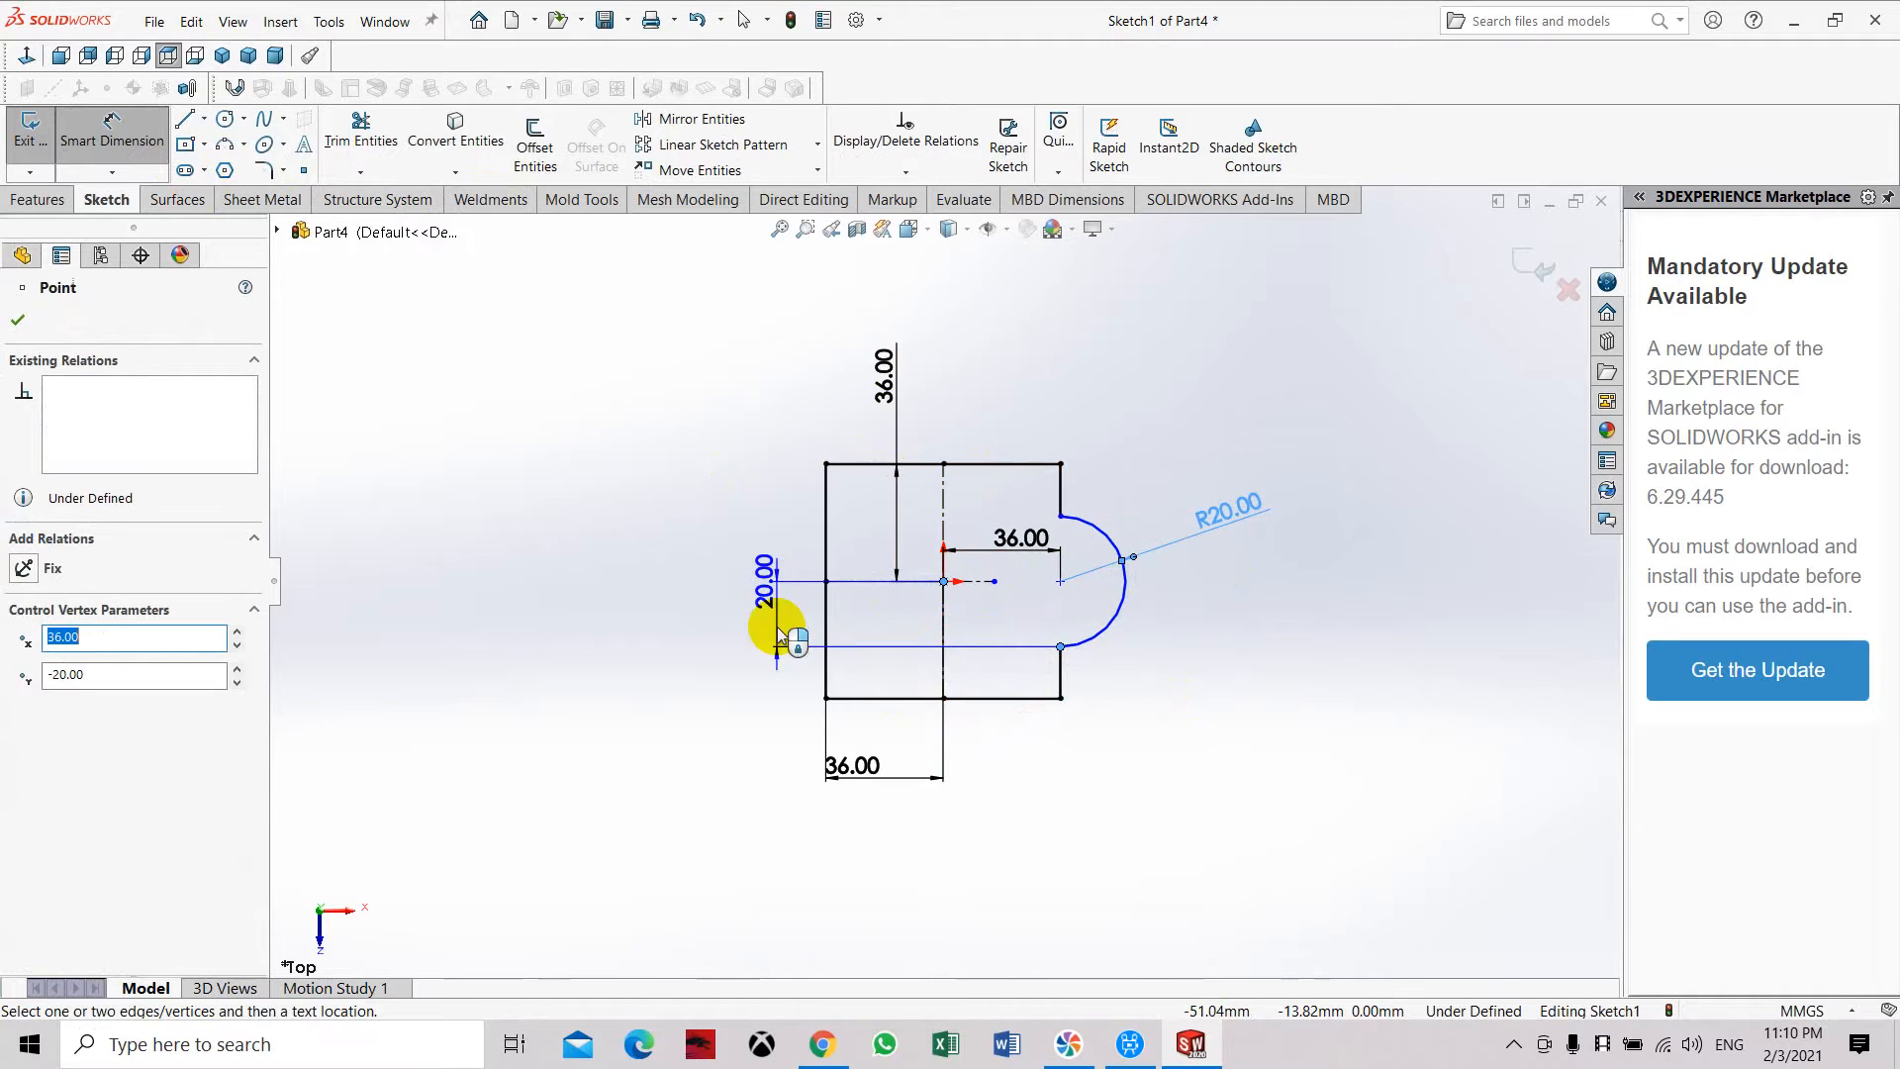
{"action": "left_click", "coordinate": [691, 627]}
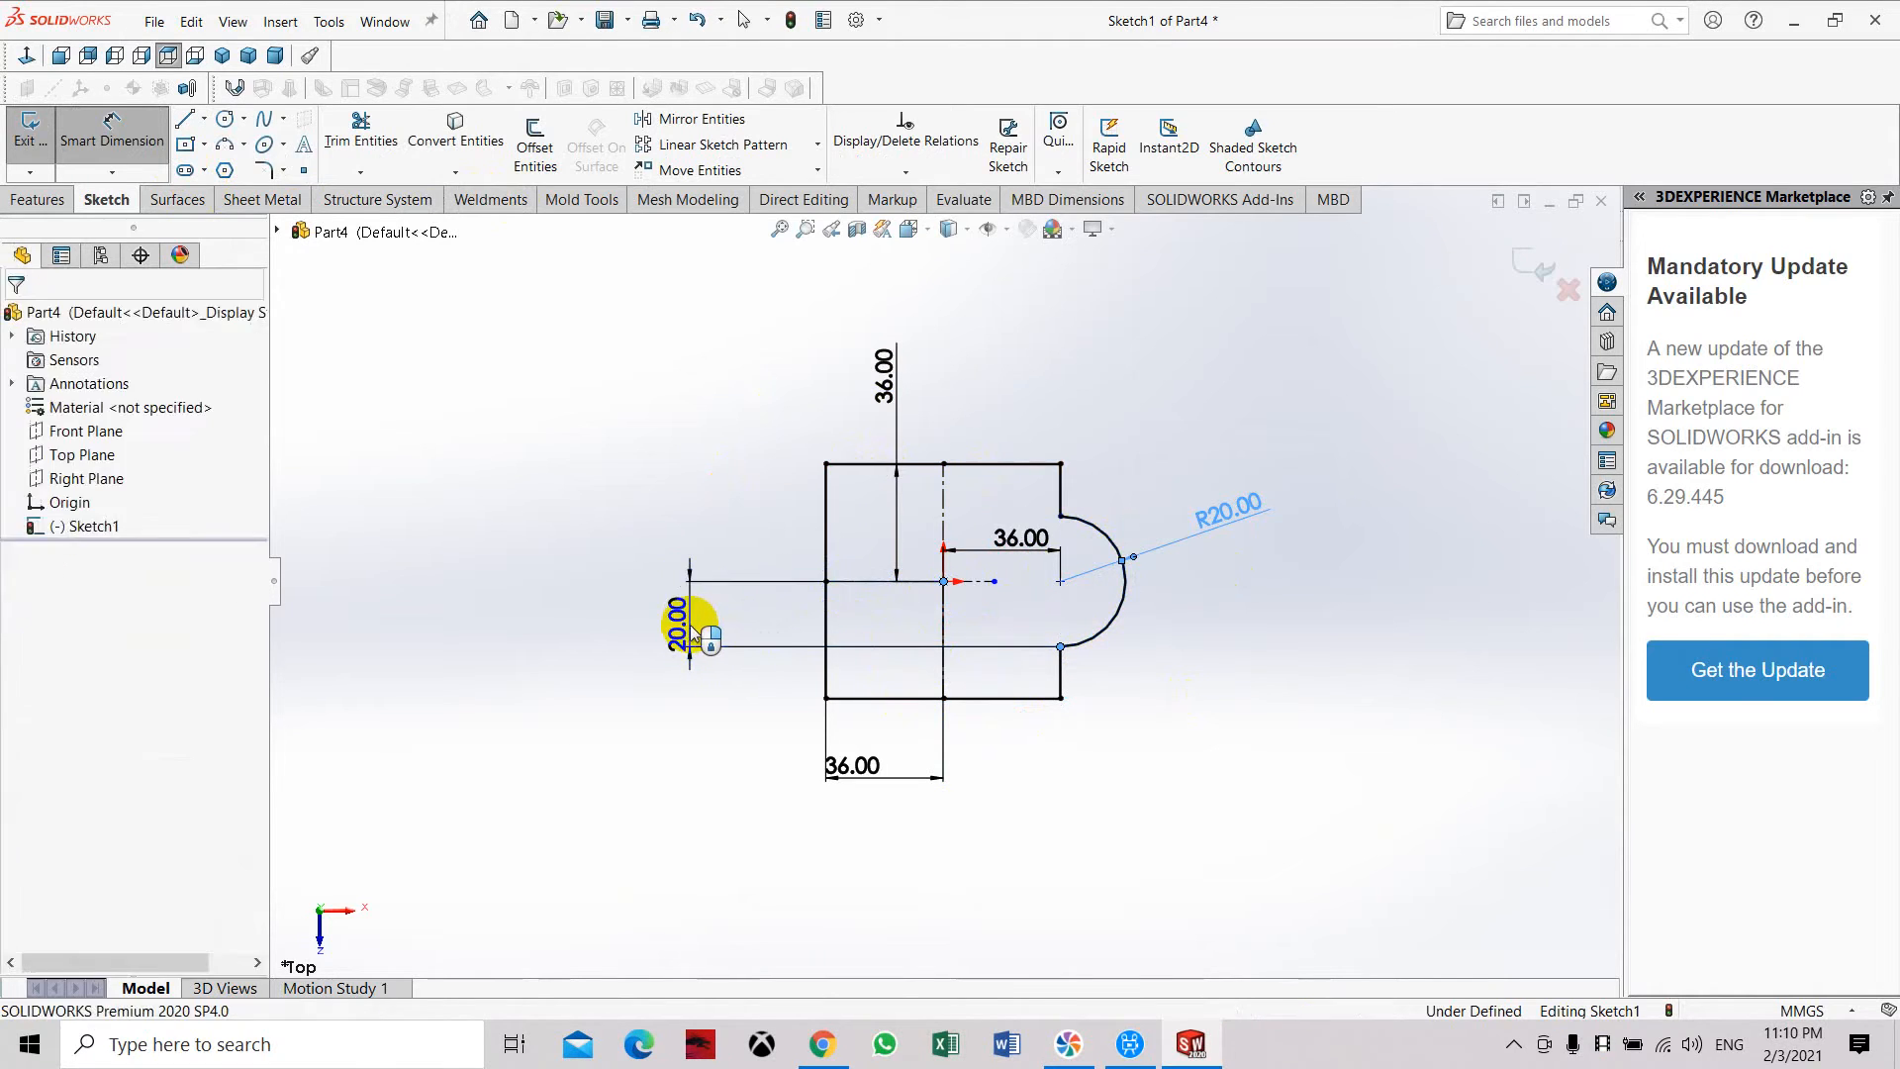
{"action": "left_click", "coordinate": [607, 593]}
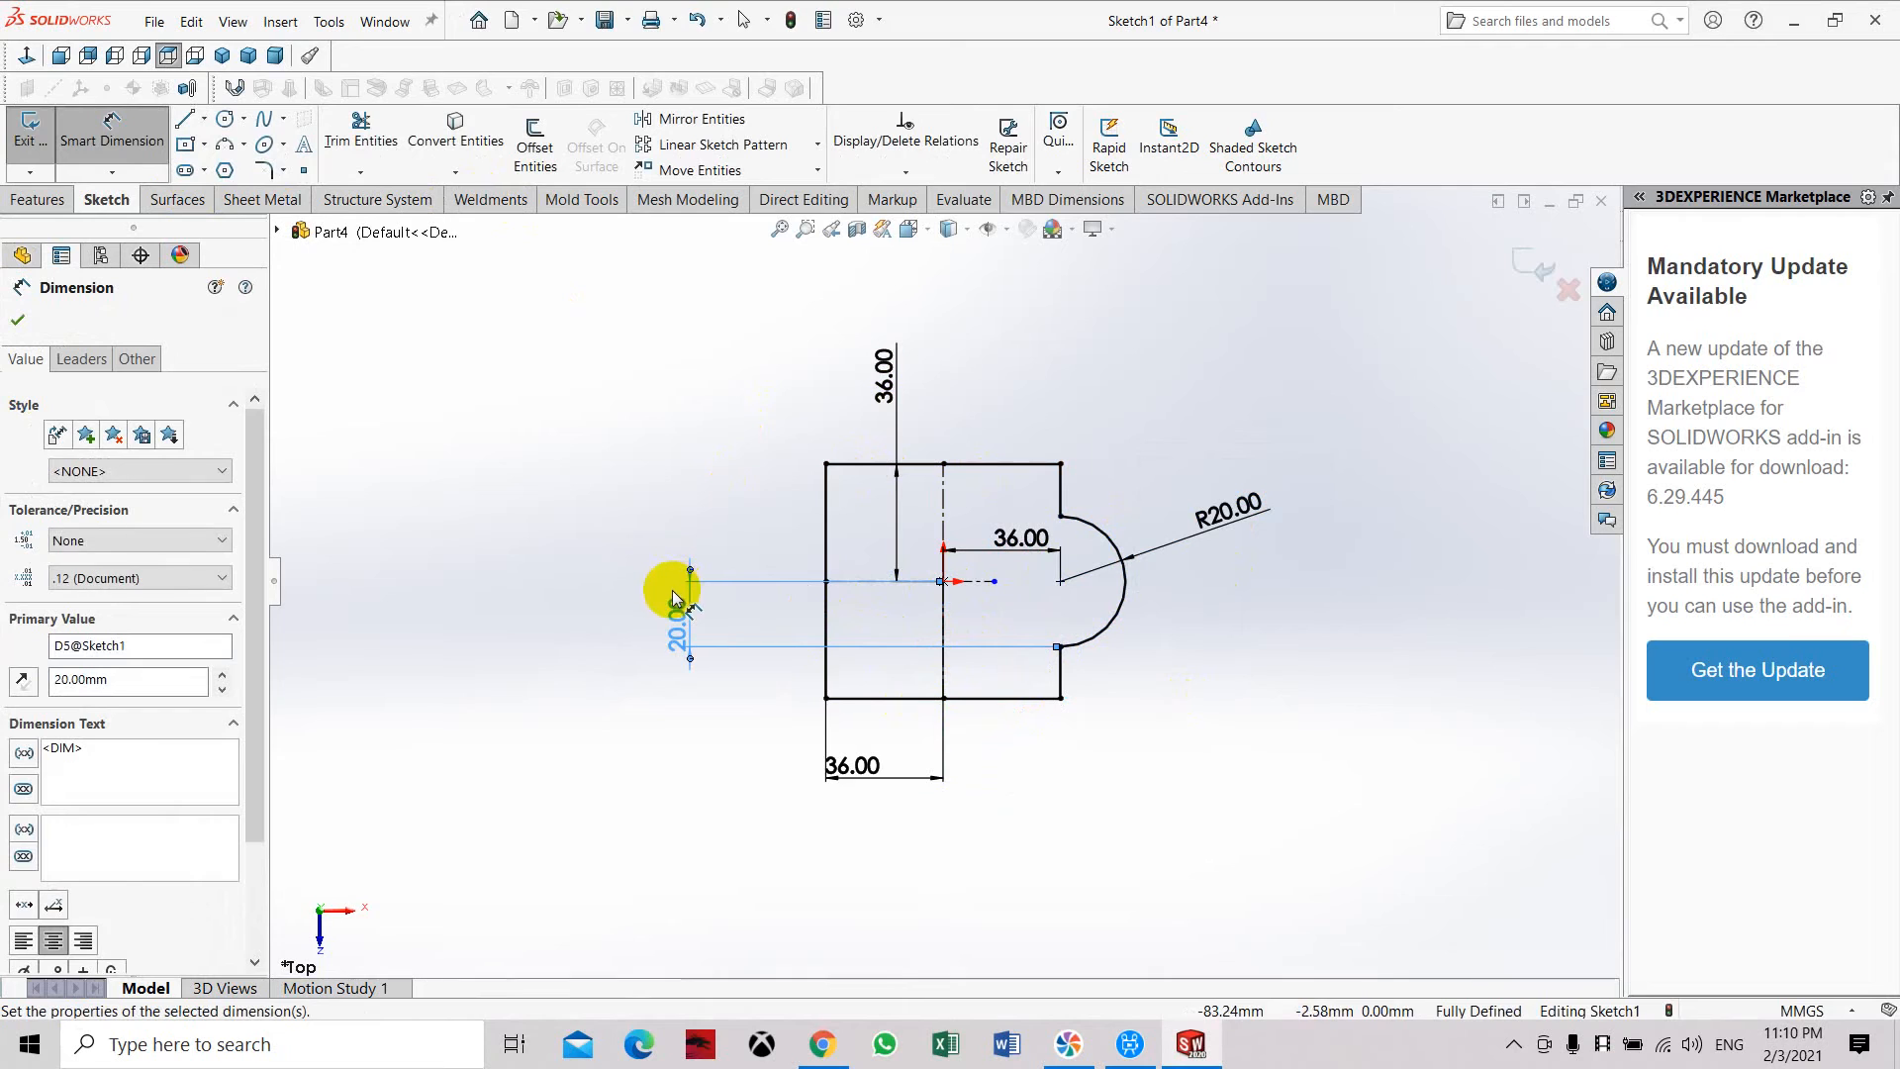
{"action": "key", "text": "Escape"}
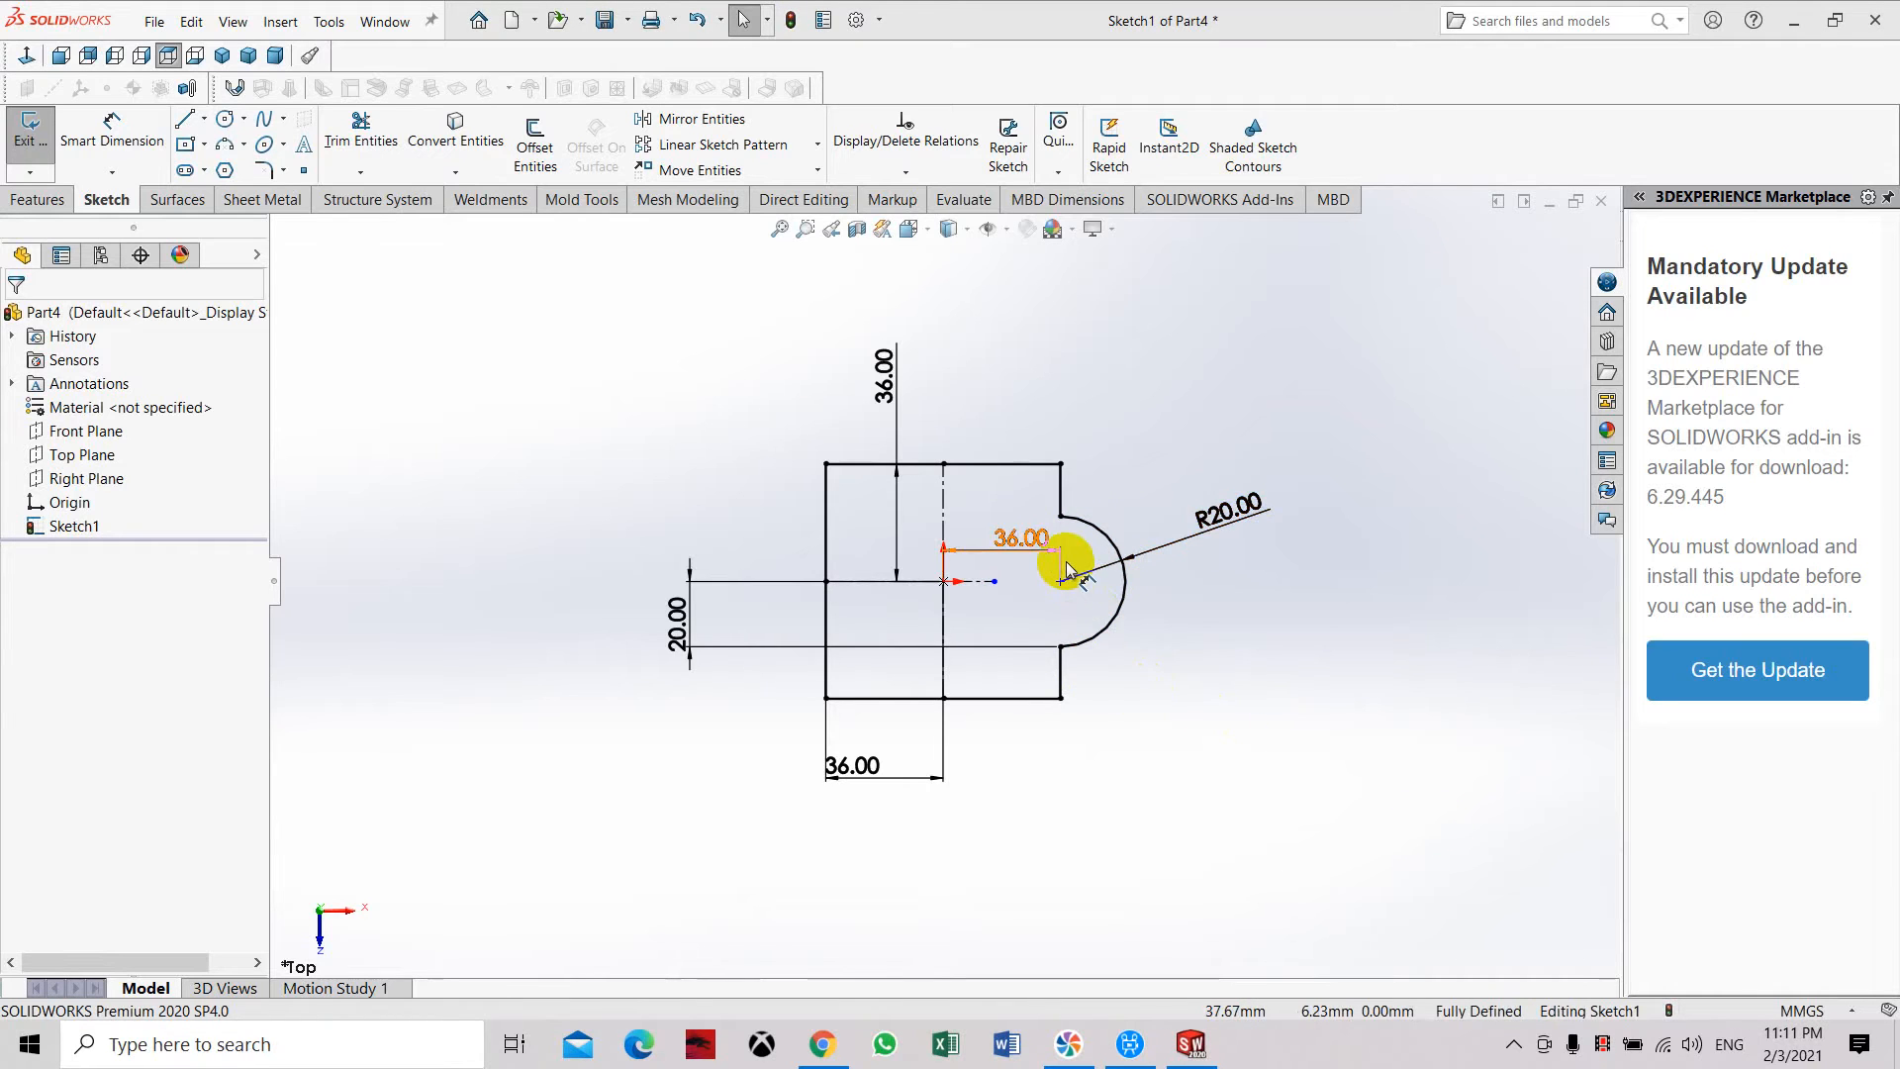
Finish the sketch and extrude its profile as a blind boss with a depth of 20 mm.
{"action": "scroll", "coordinate": [1067, 569], "scroll_direction": "down", "scroll_amount": 2}
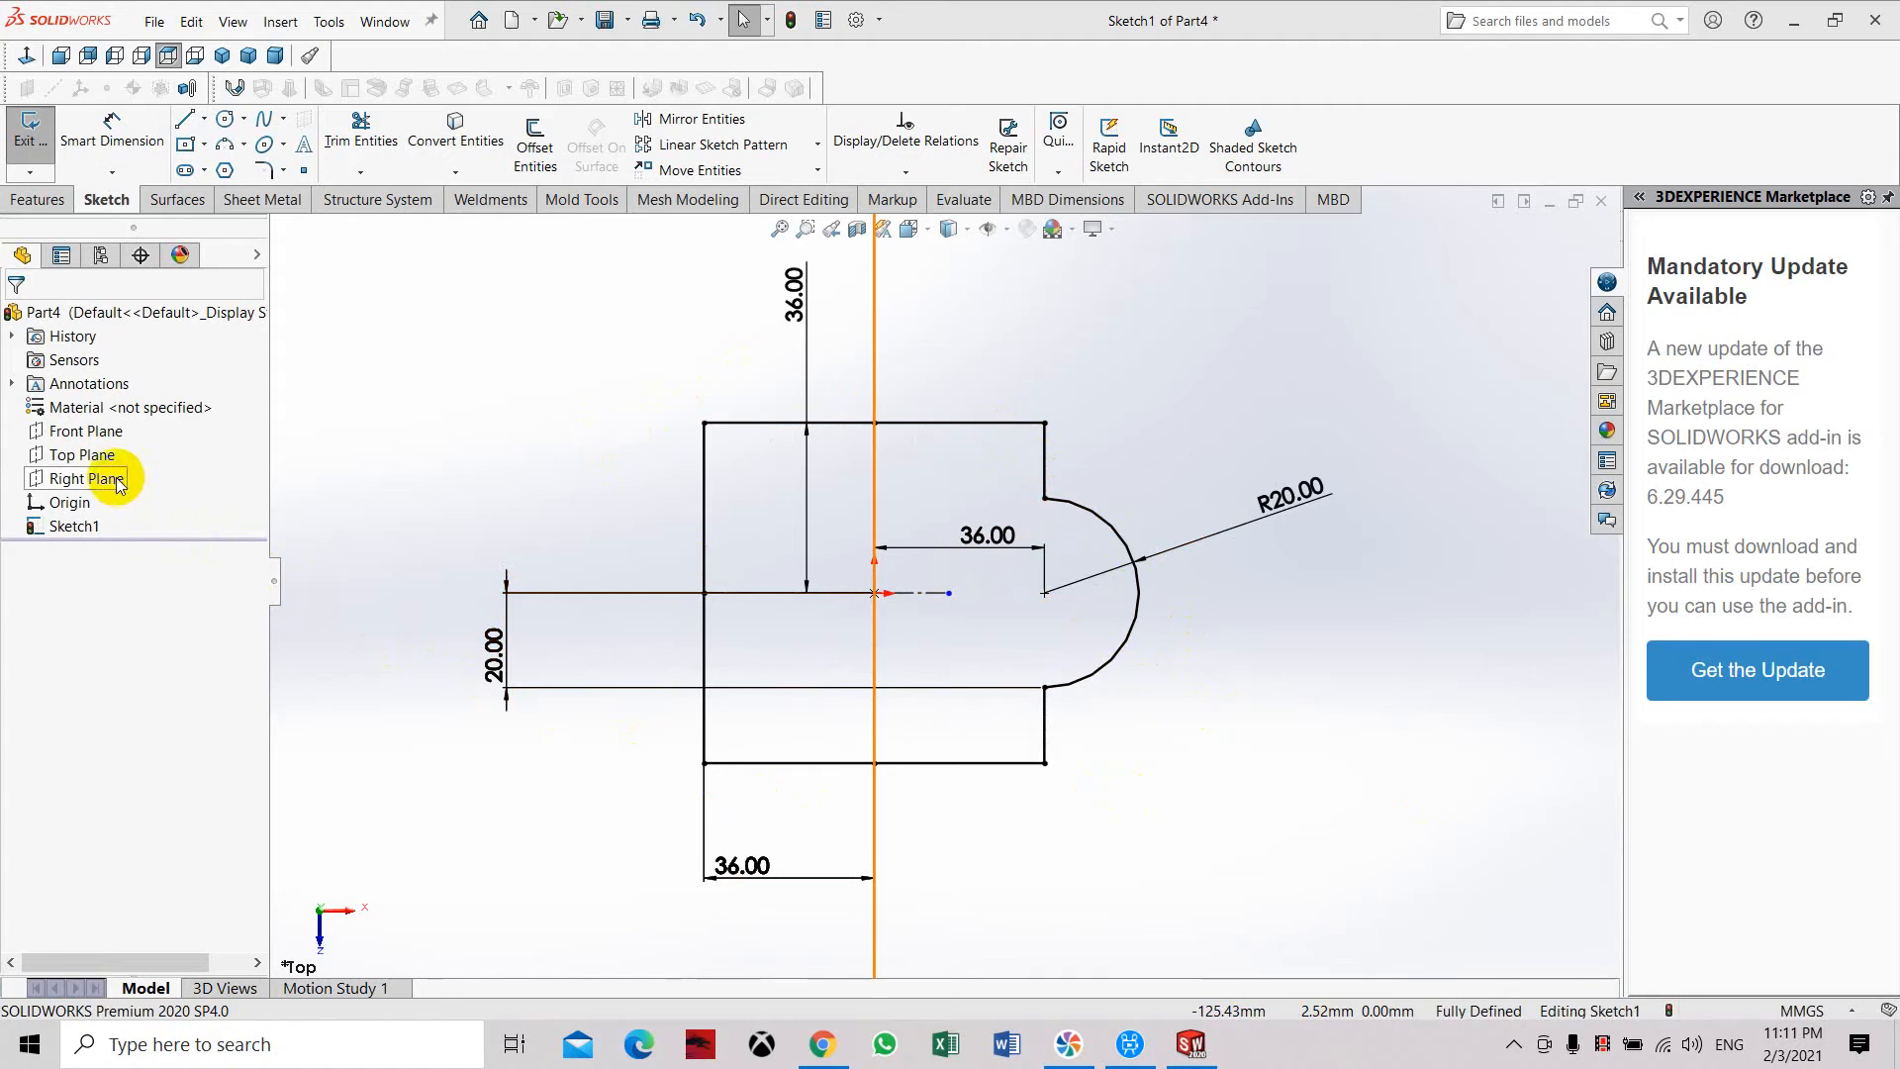
{"action": "left_click", "coordinate": [37, 158]}
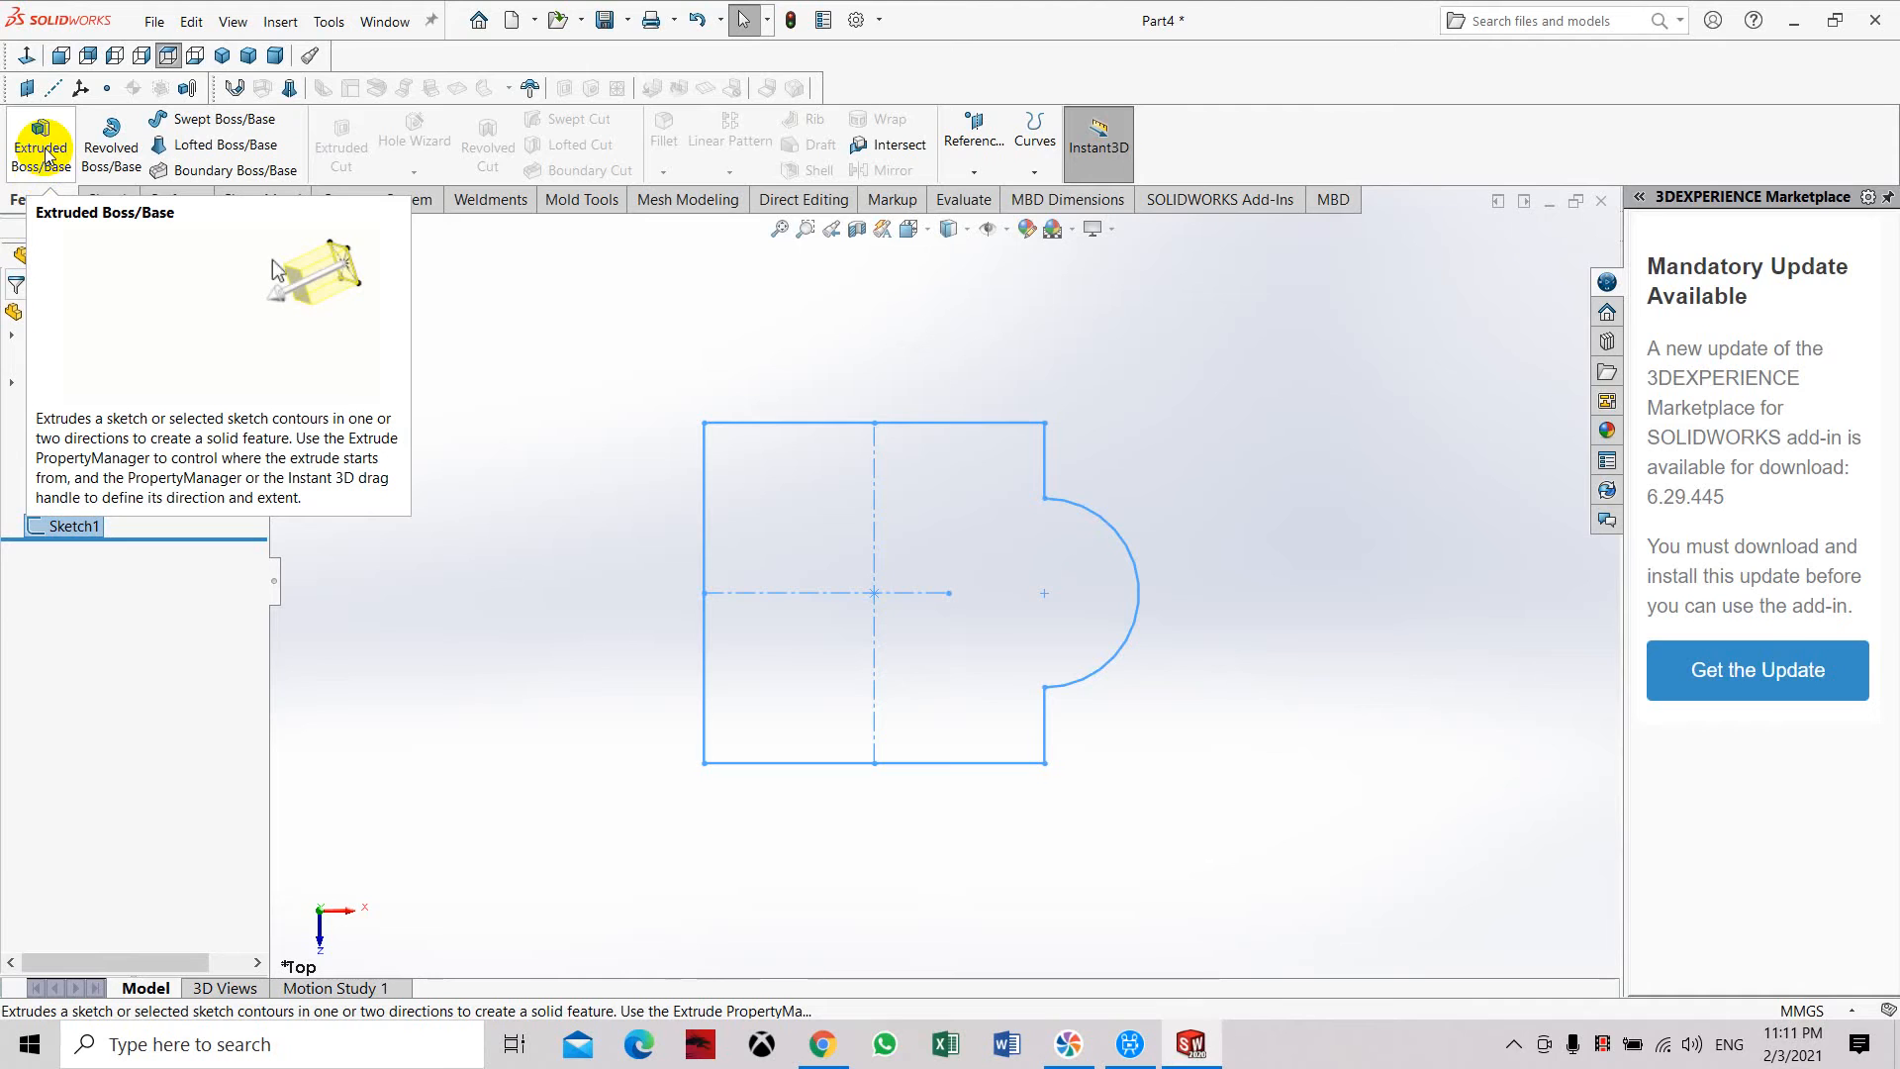
{"action": "left_click", "coordinate": [46, 155]}
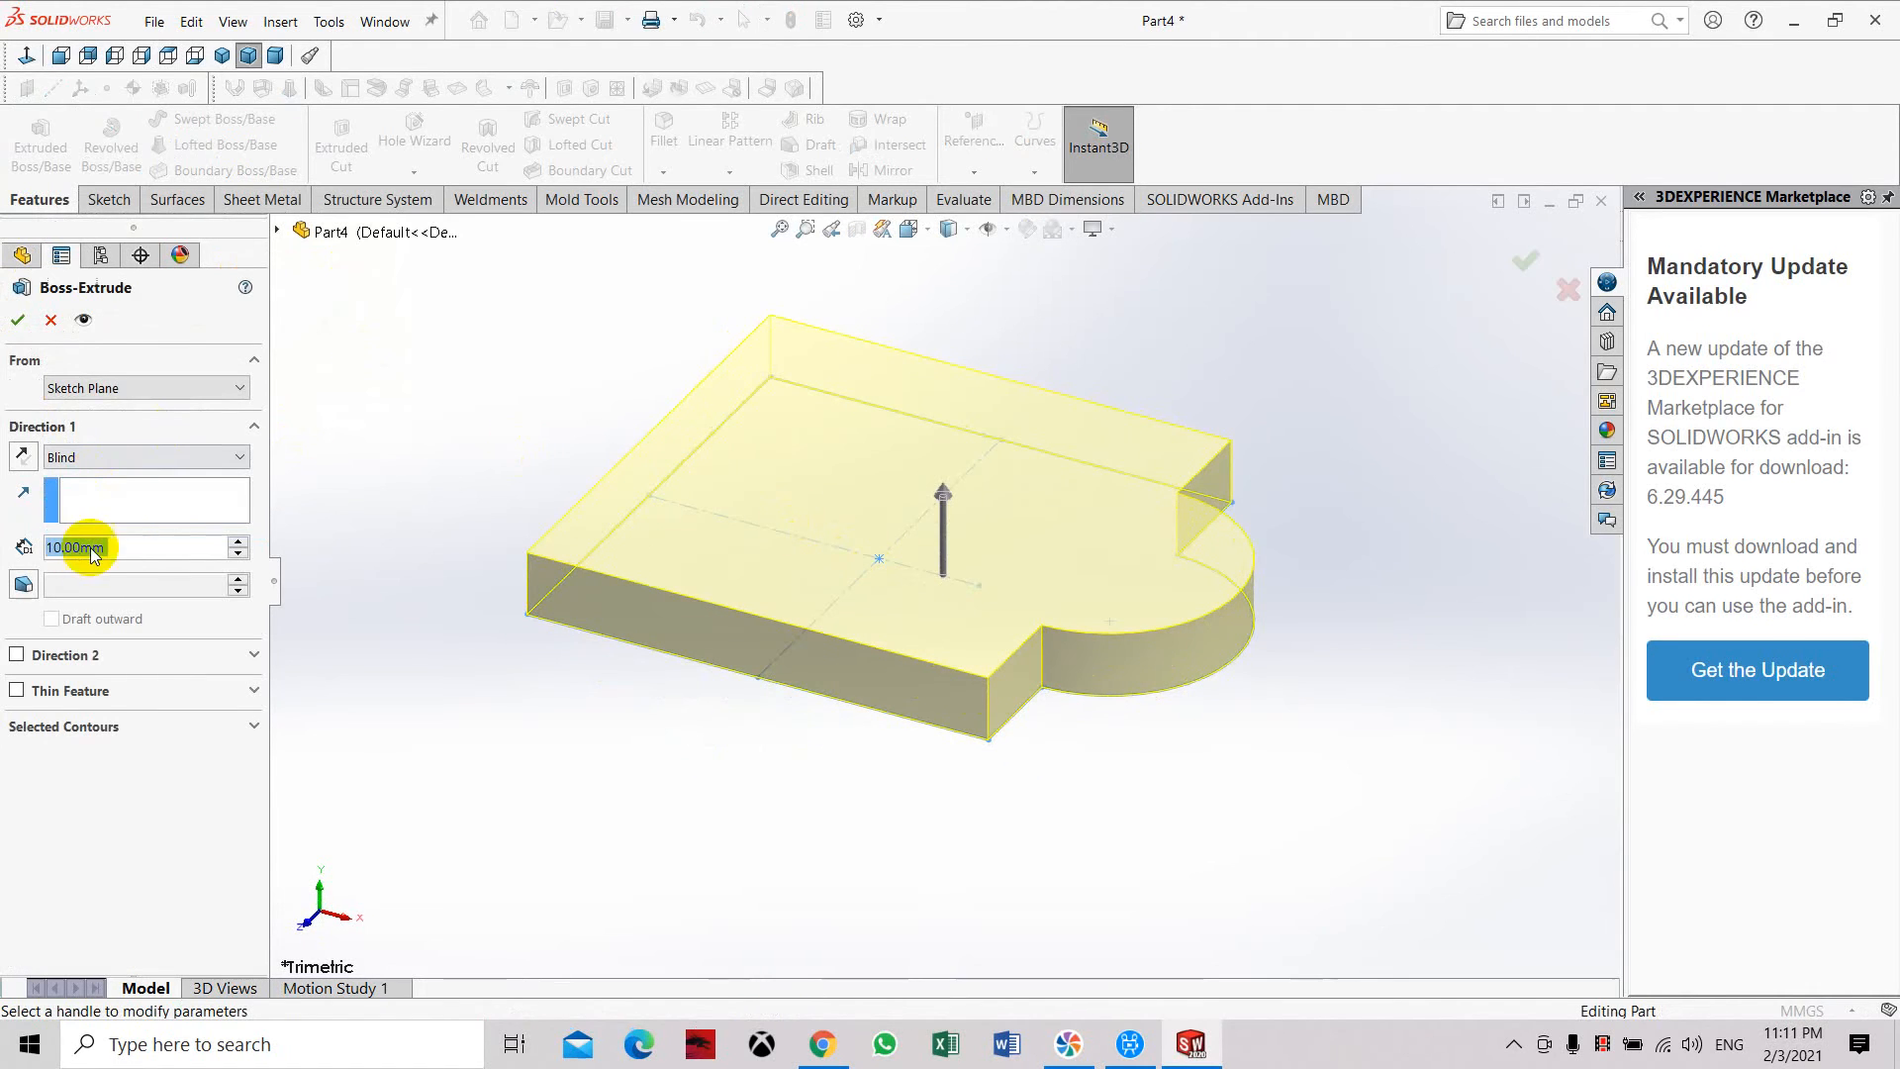
{"action": "left_click", "coordinate": [132, 553]}
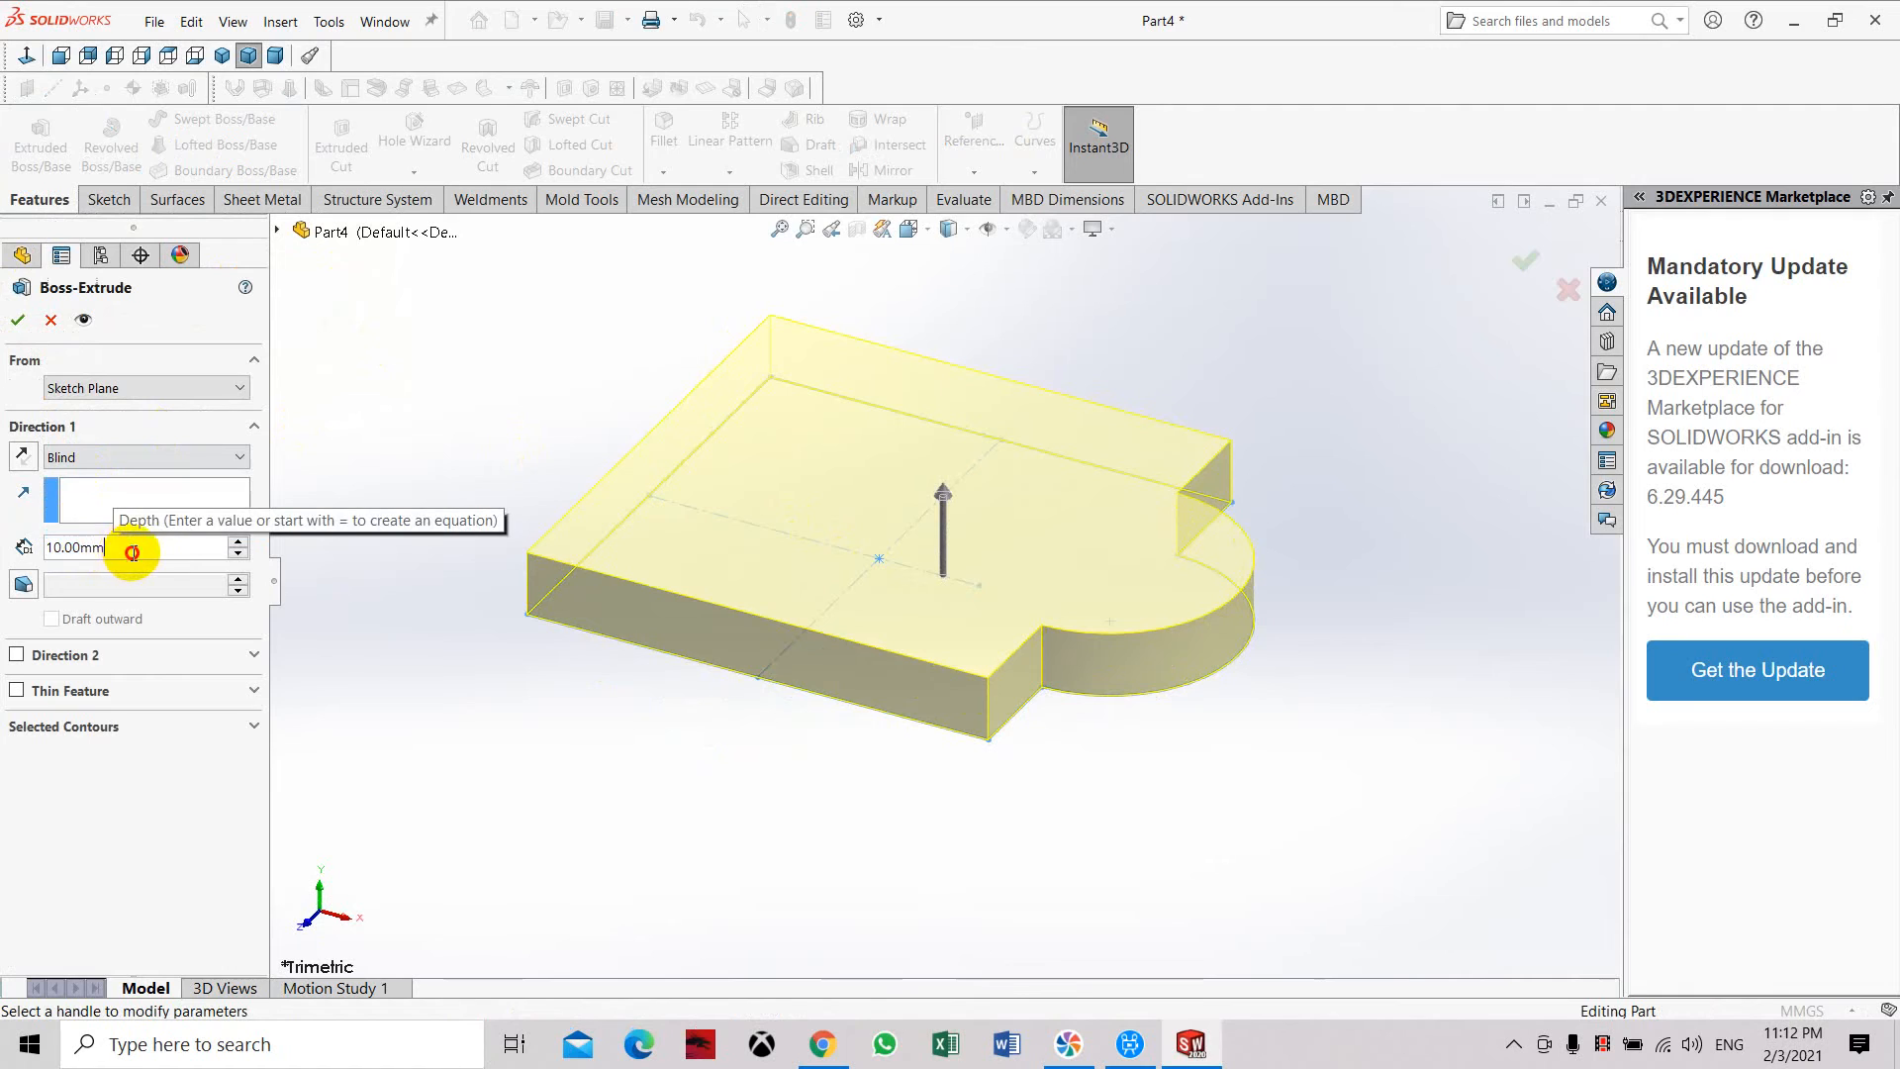
{"action": "left_click_drag", "start_coordinate": [132, 553], "coordinate": [35, 556]}
{"action": "type", "text": "2"}
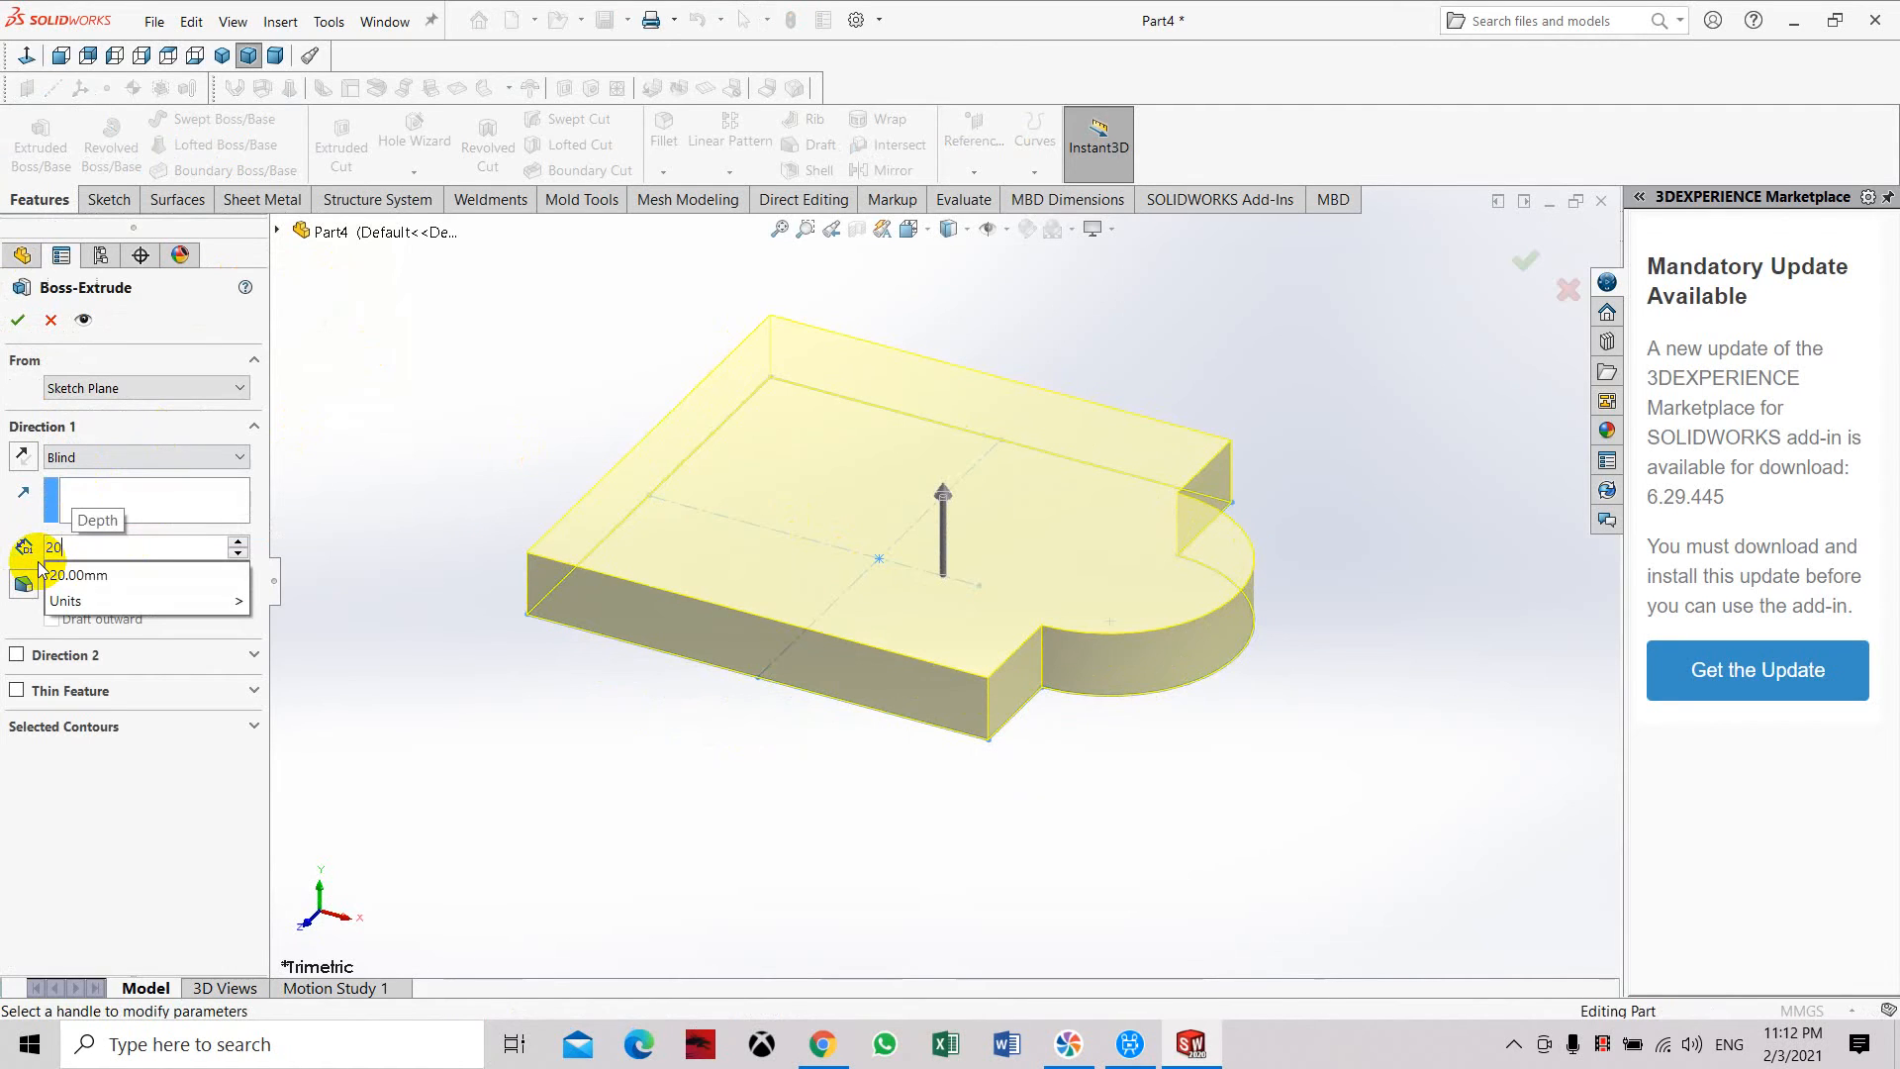
{"action": "type", "text": "0"}
{"action": "key", "text": "Return"}
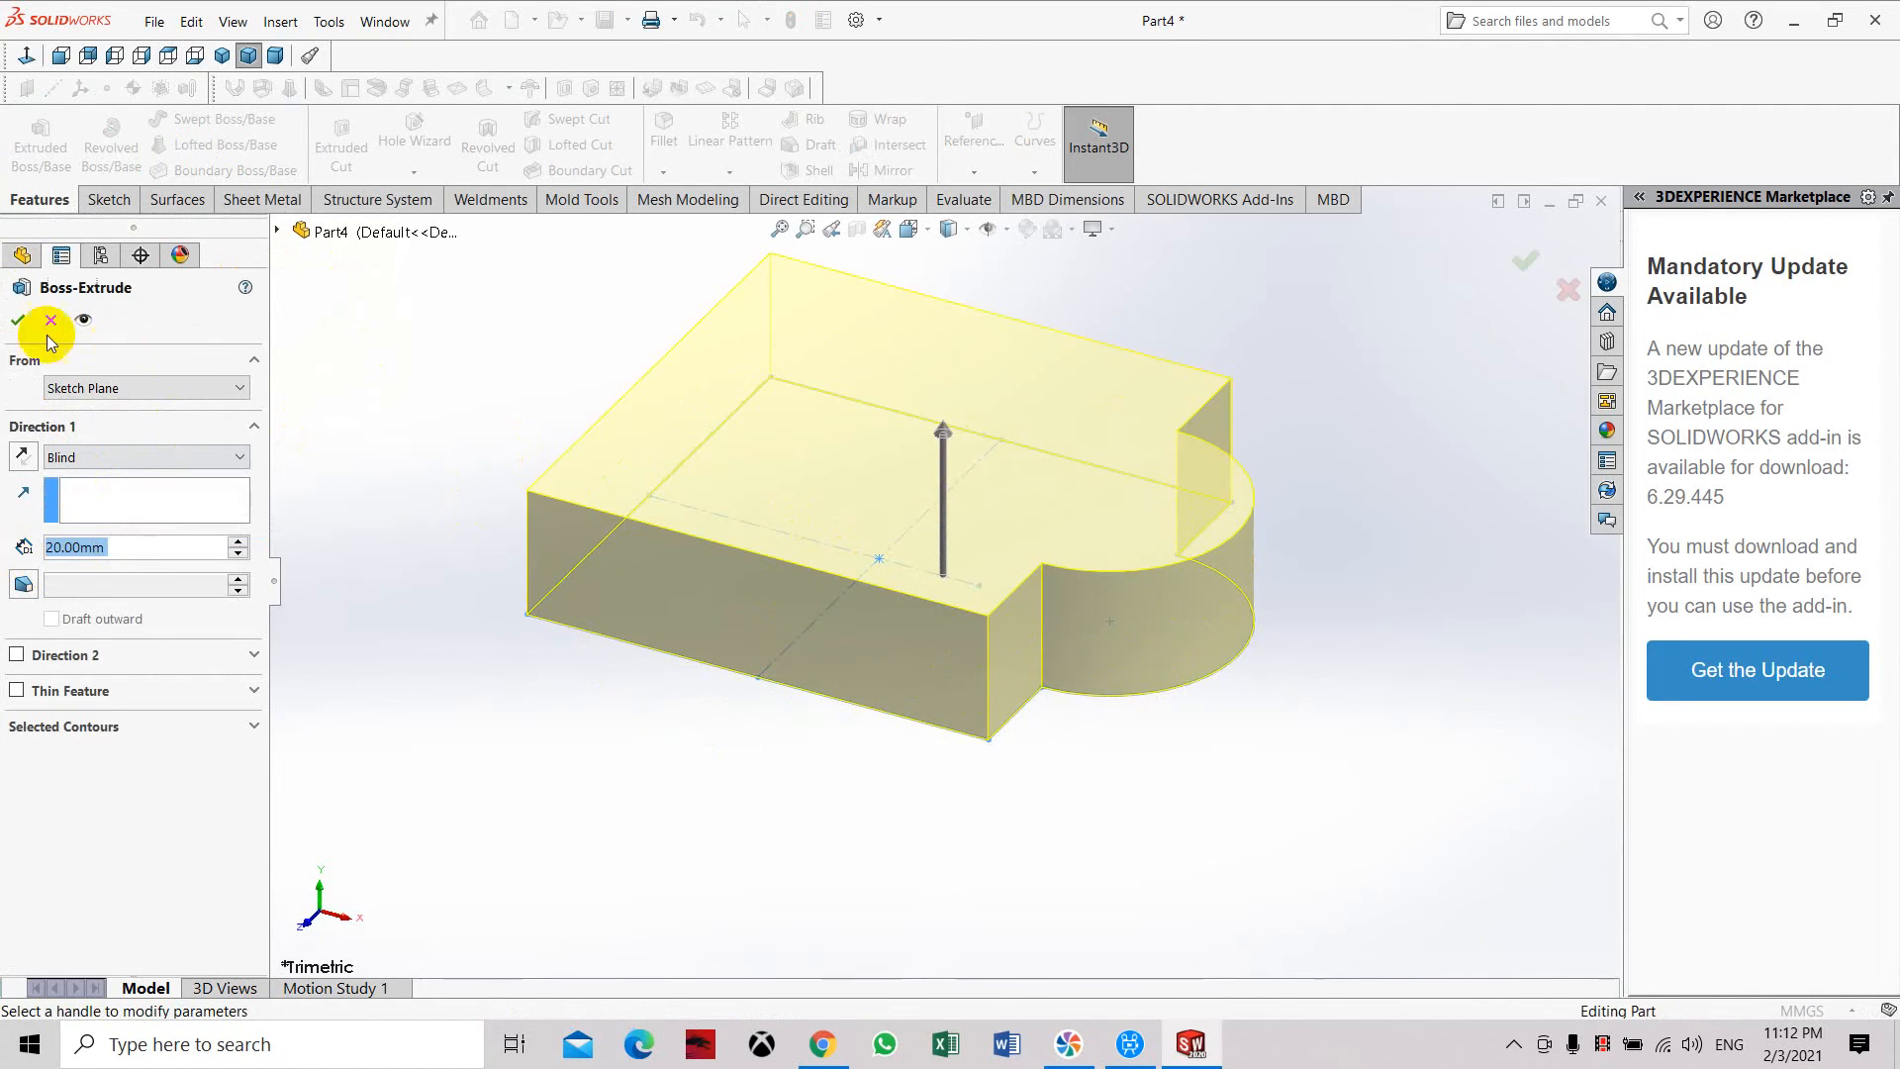
{"action": "left_click", "coordinate": [17, 320]}
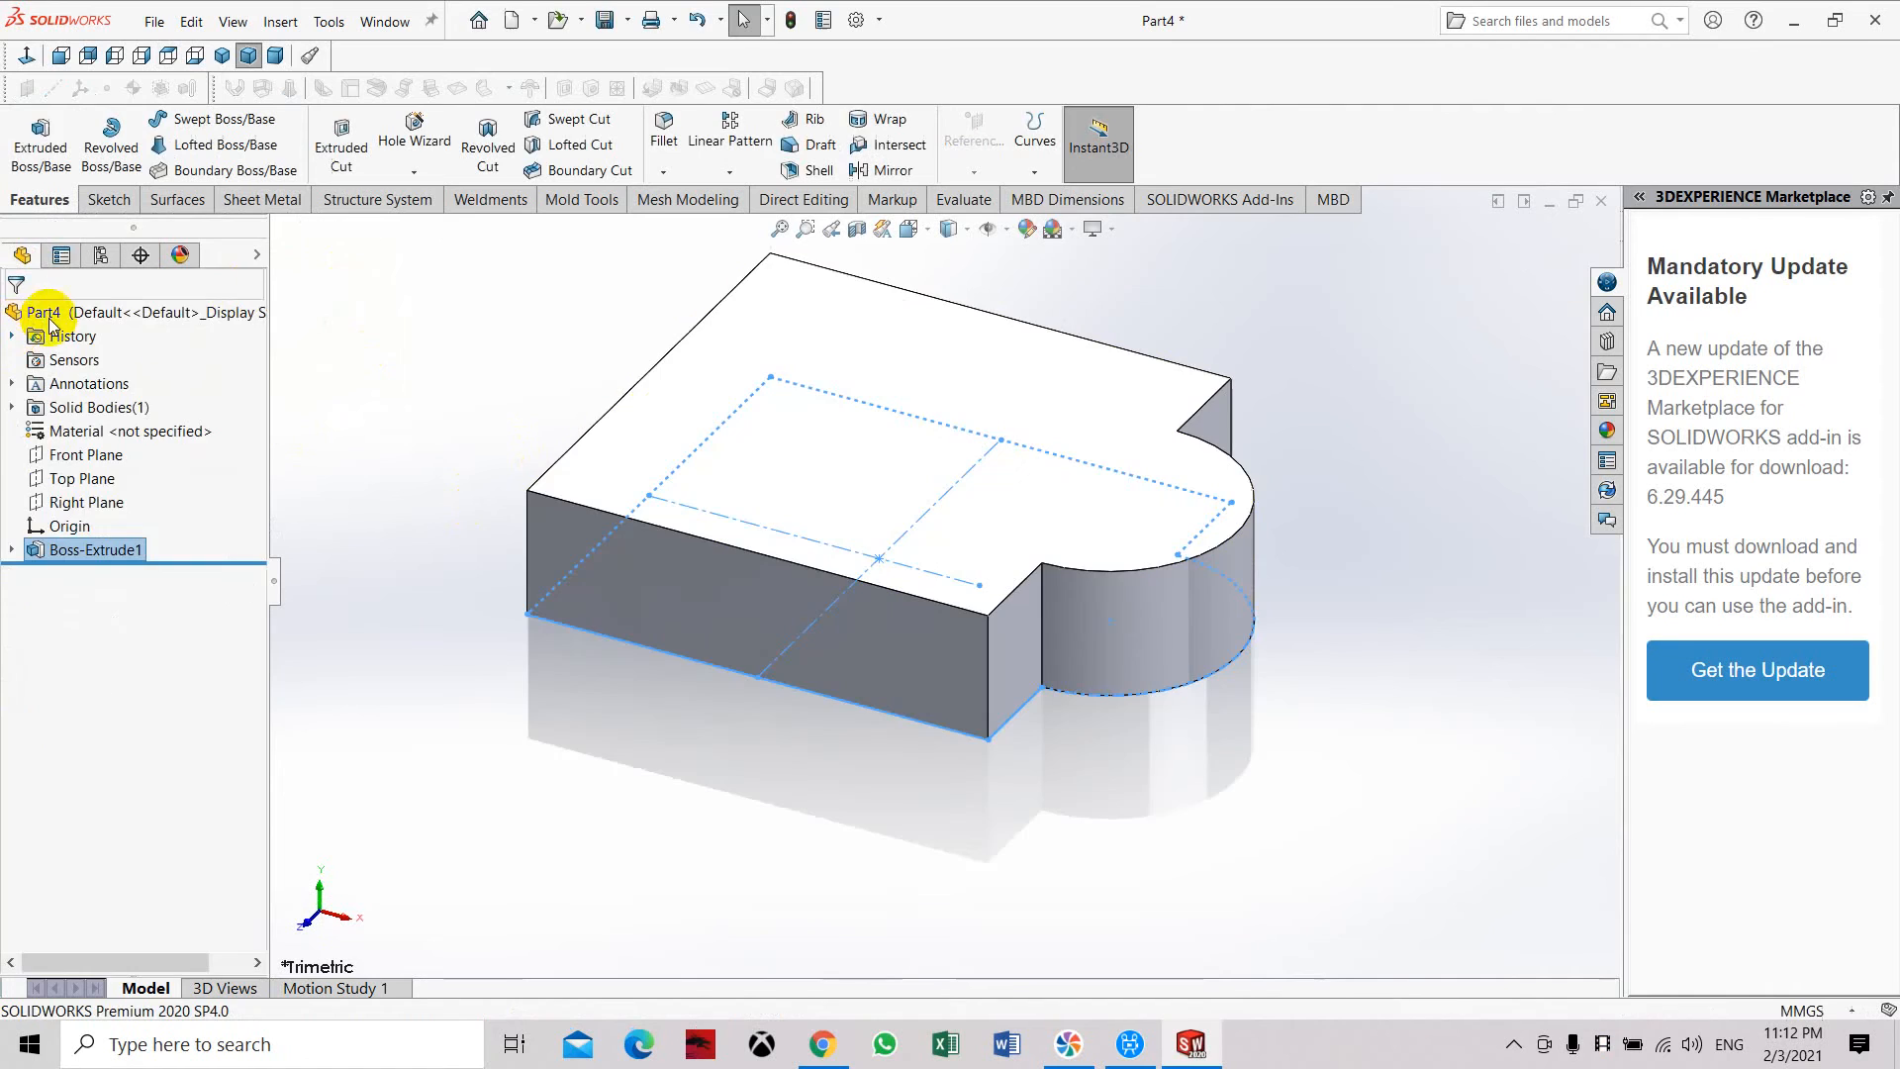
Start an angle-distance chamfer with a distance of 5 mm and the flip direction option enabled.
{"action": "left_click", "coordinate": [665, 174]}
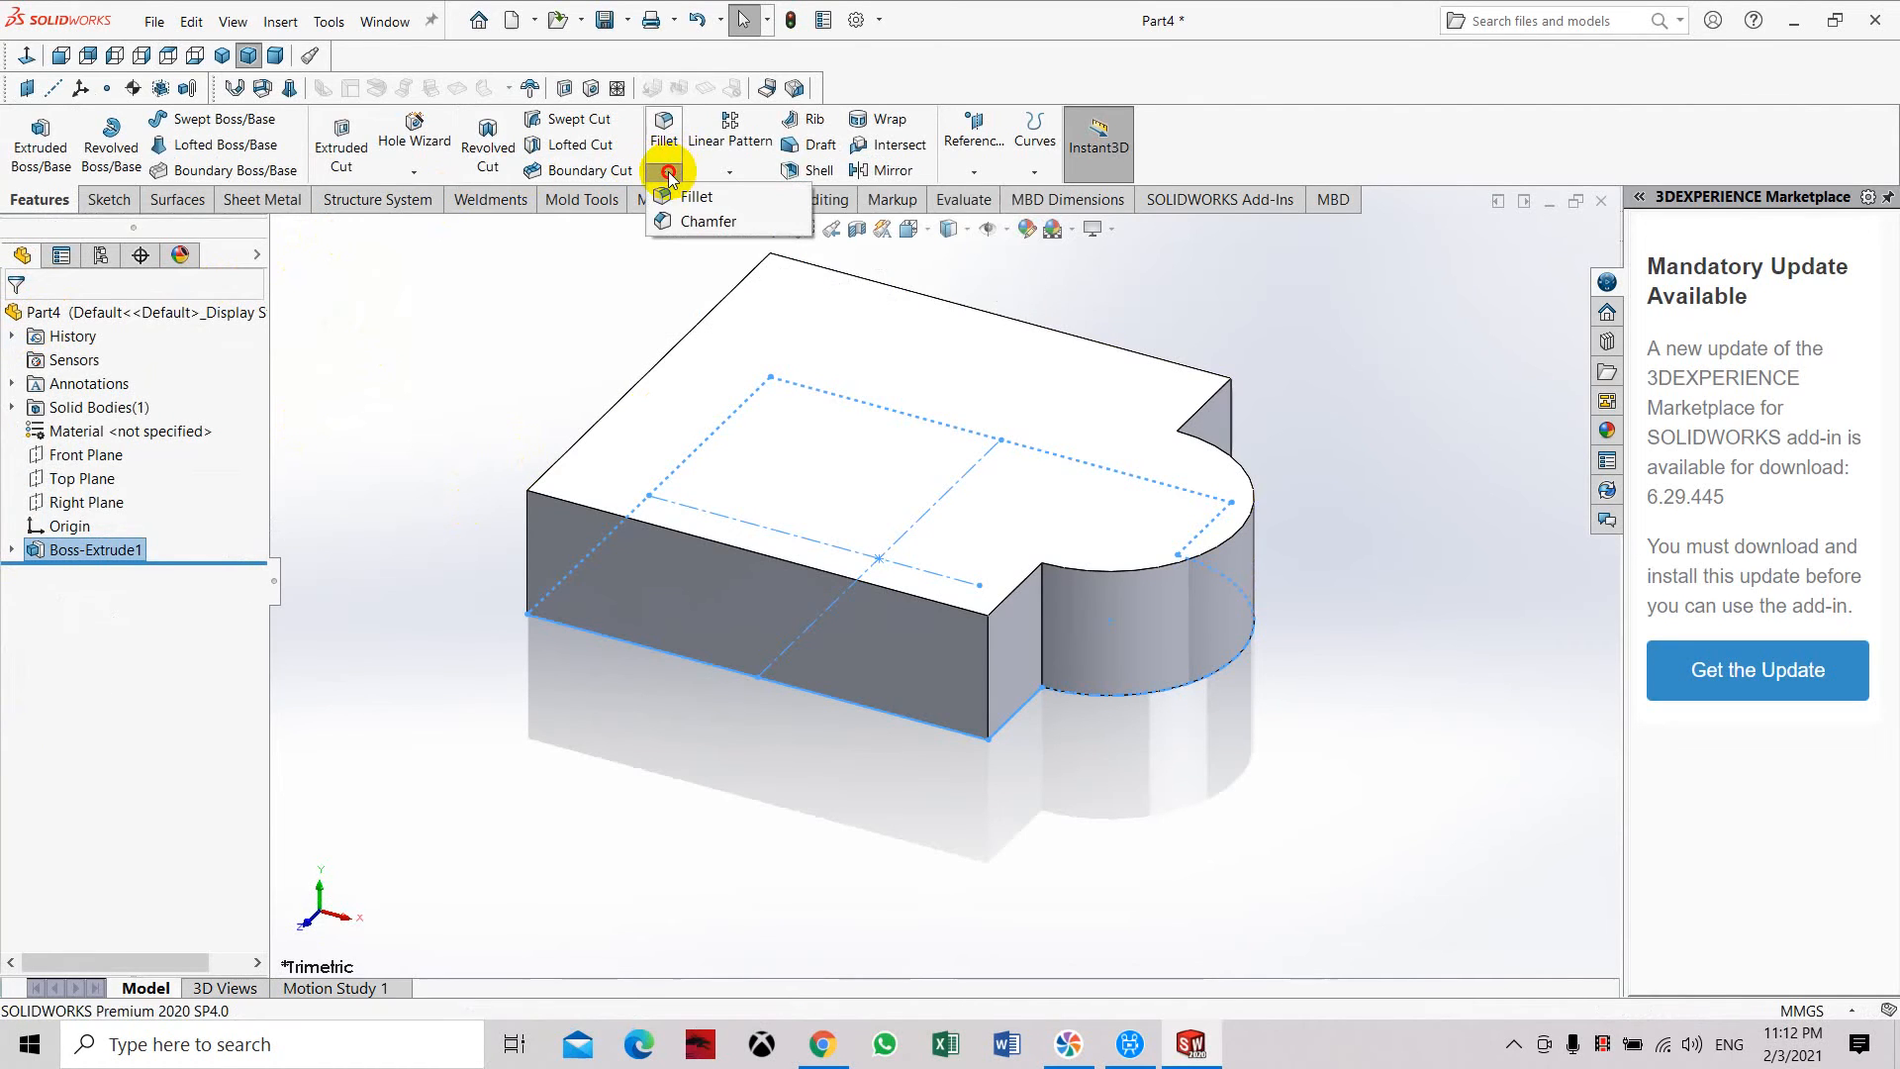
{"action": "left_click", "coordinate": [690, 223]}
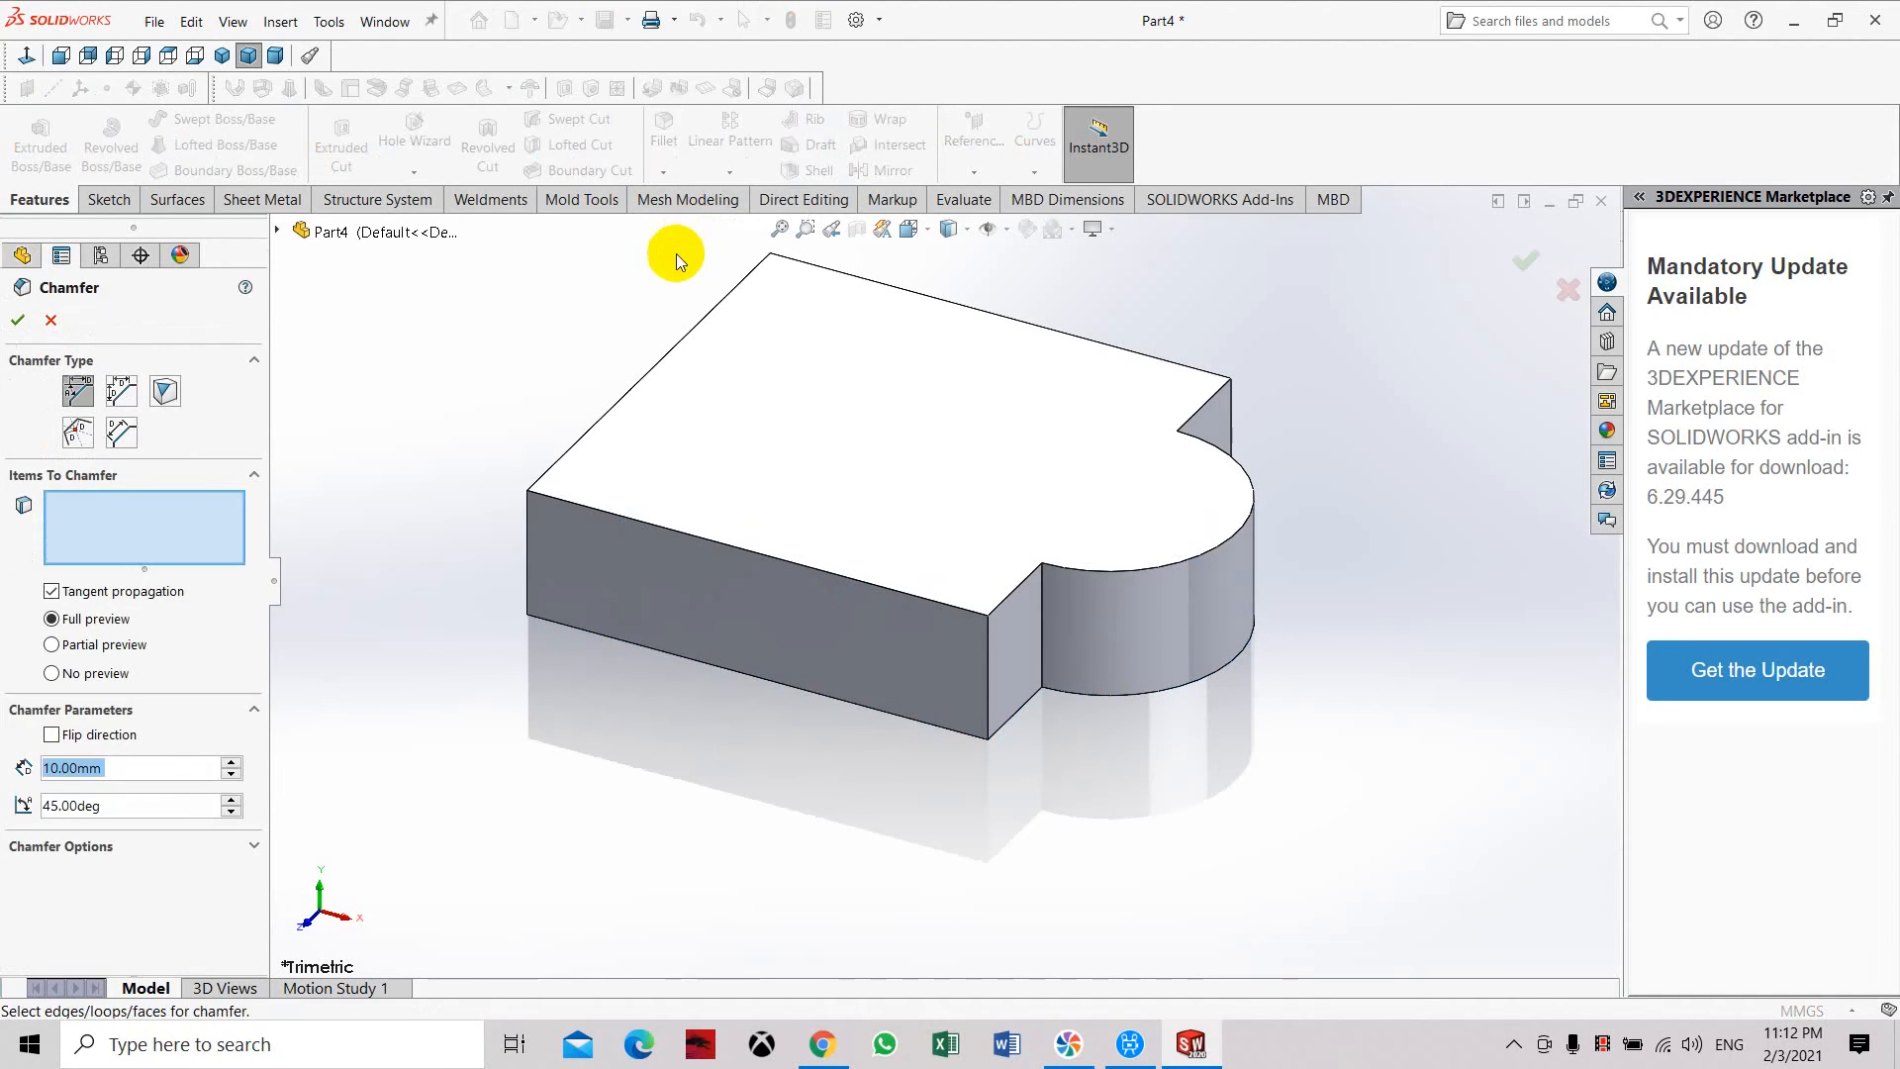
{"action": "left_click", "coordinate": [134, 770]}
{"action": "left_click_drag", "start_coordinate": [135, 770], "coordinate": [50, 771]}
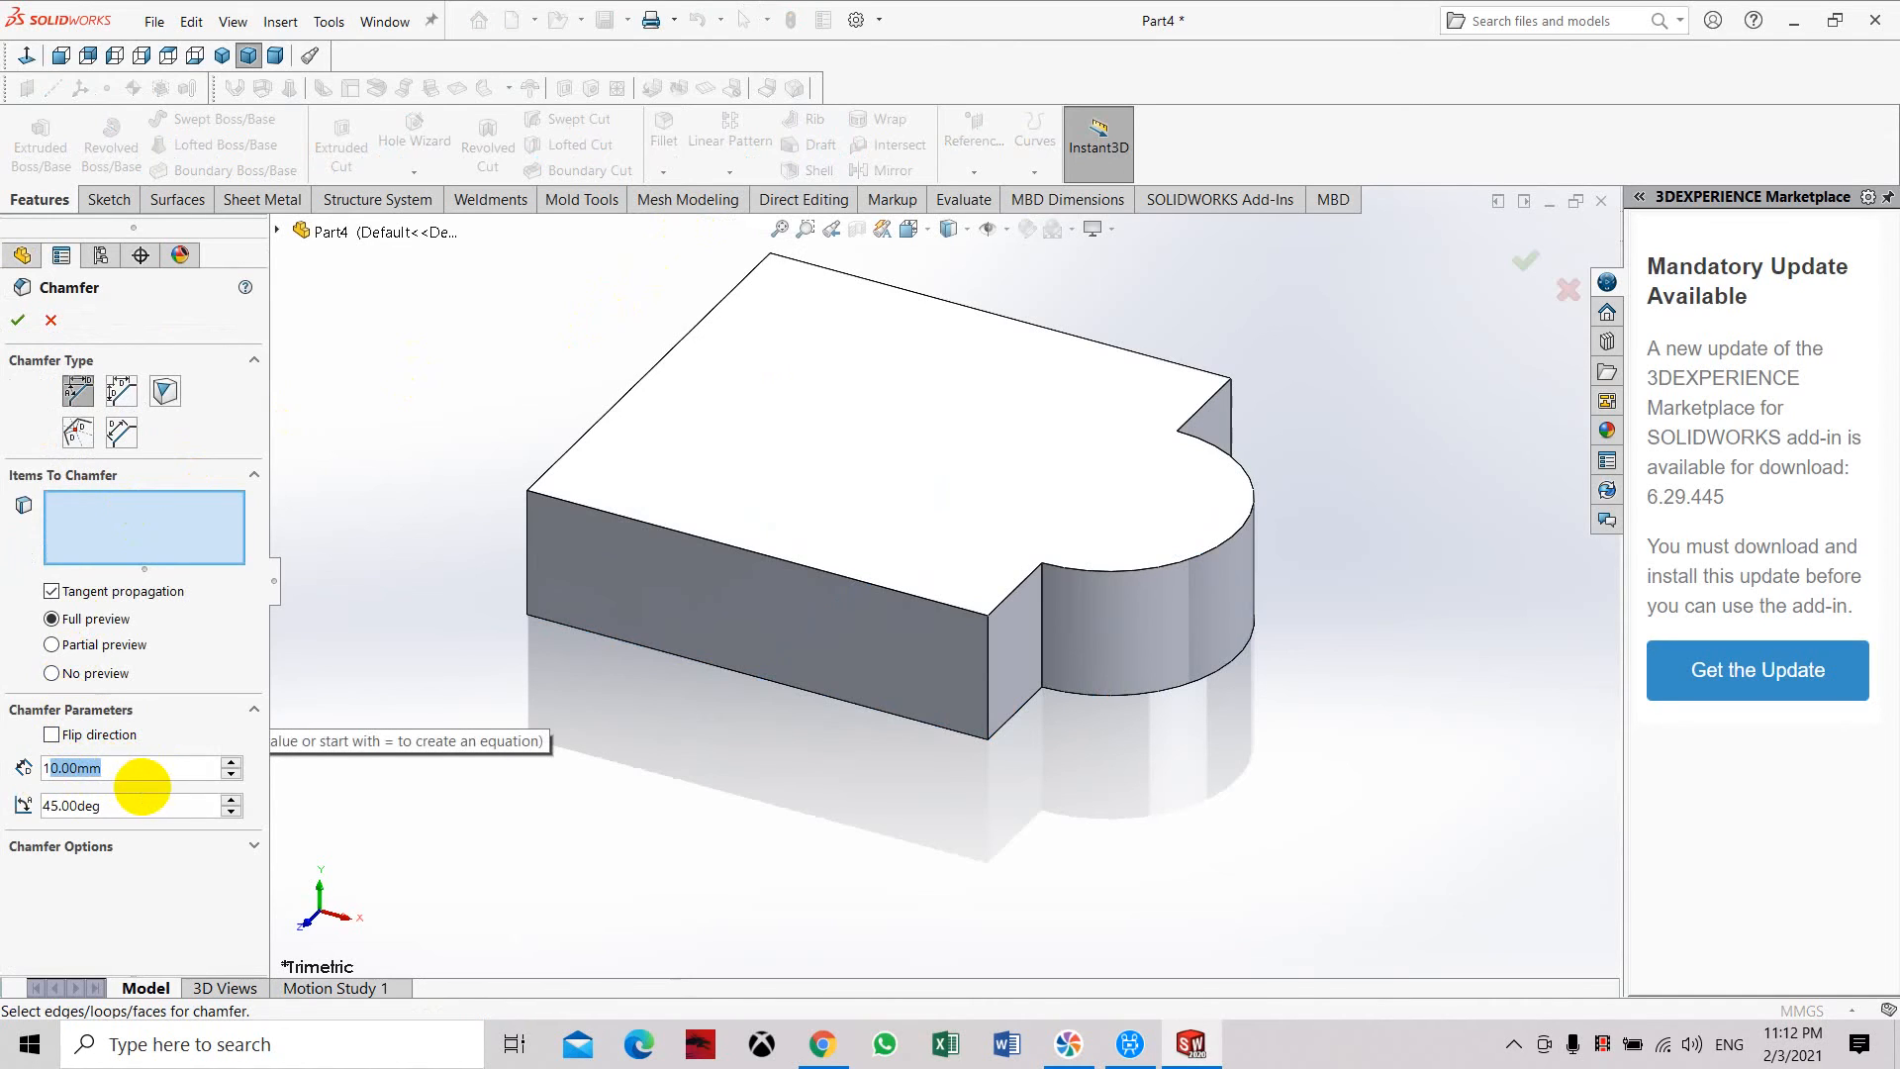
{"action": "type", "text": "5"}
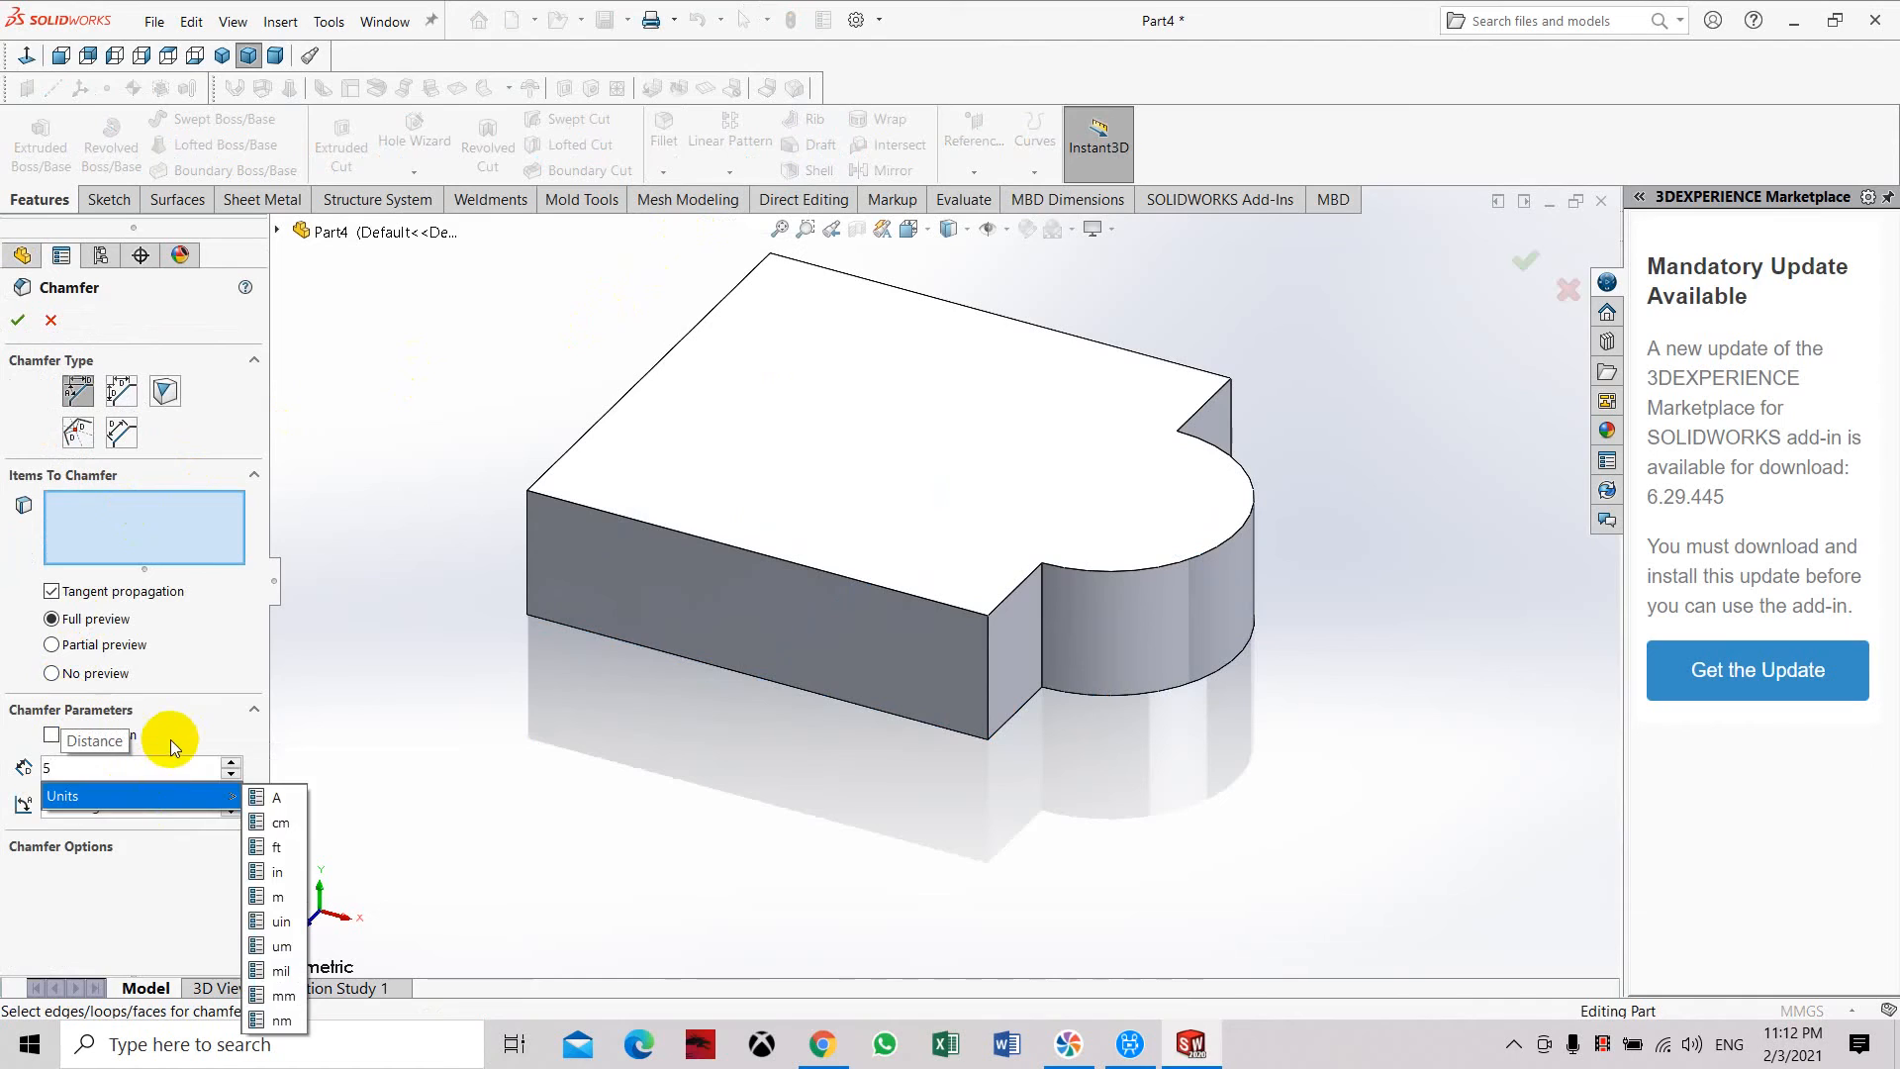
{"action": "left_click", "coordinate": [169, 734]}
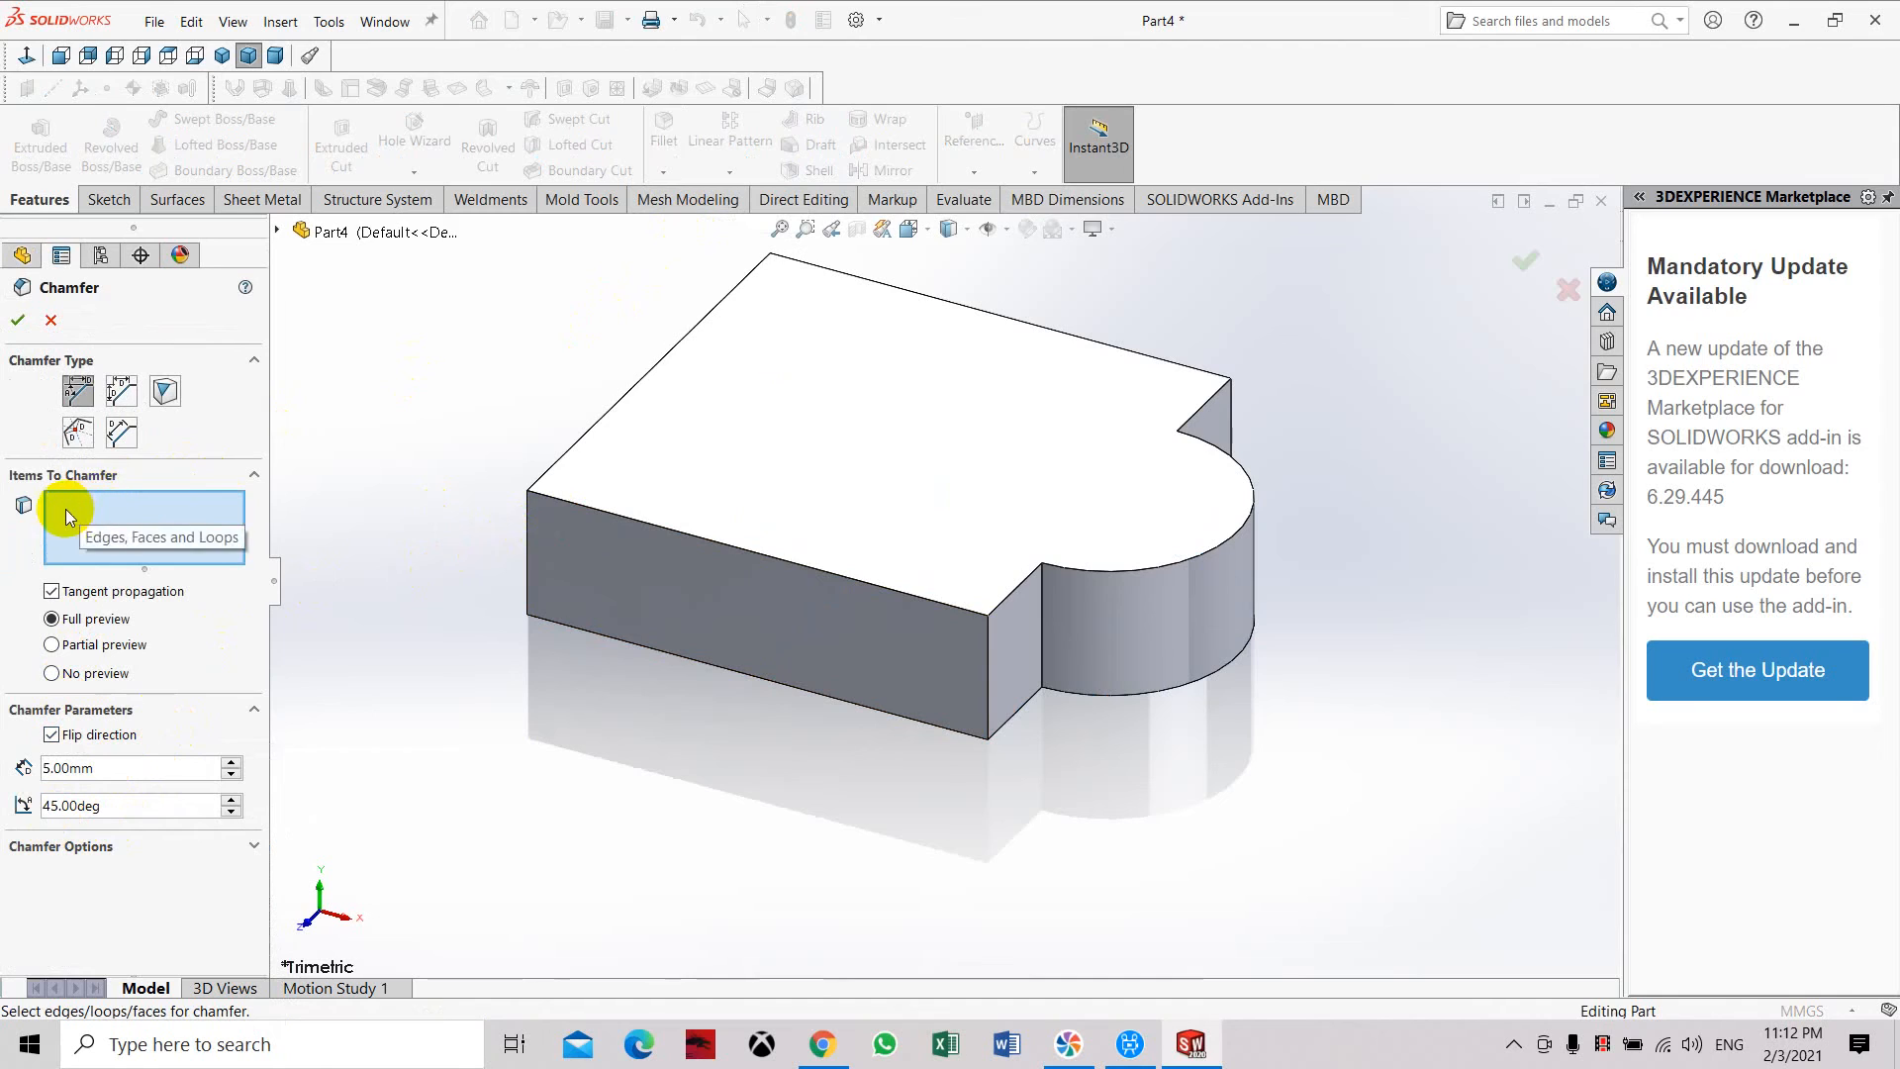
Apply the chamfer to the six straight and curved edges around the top face, excluding none of its outline.
{"action": "left_click", "coordinate": [607, 512]}
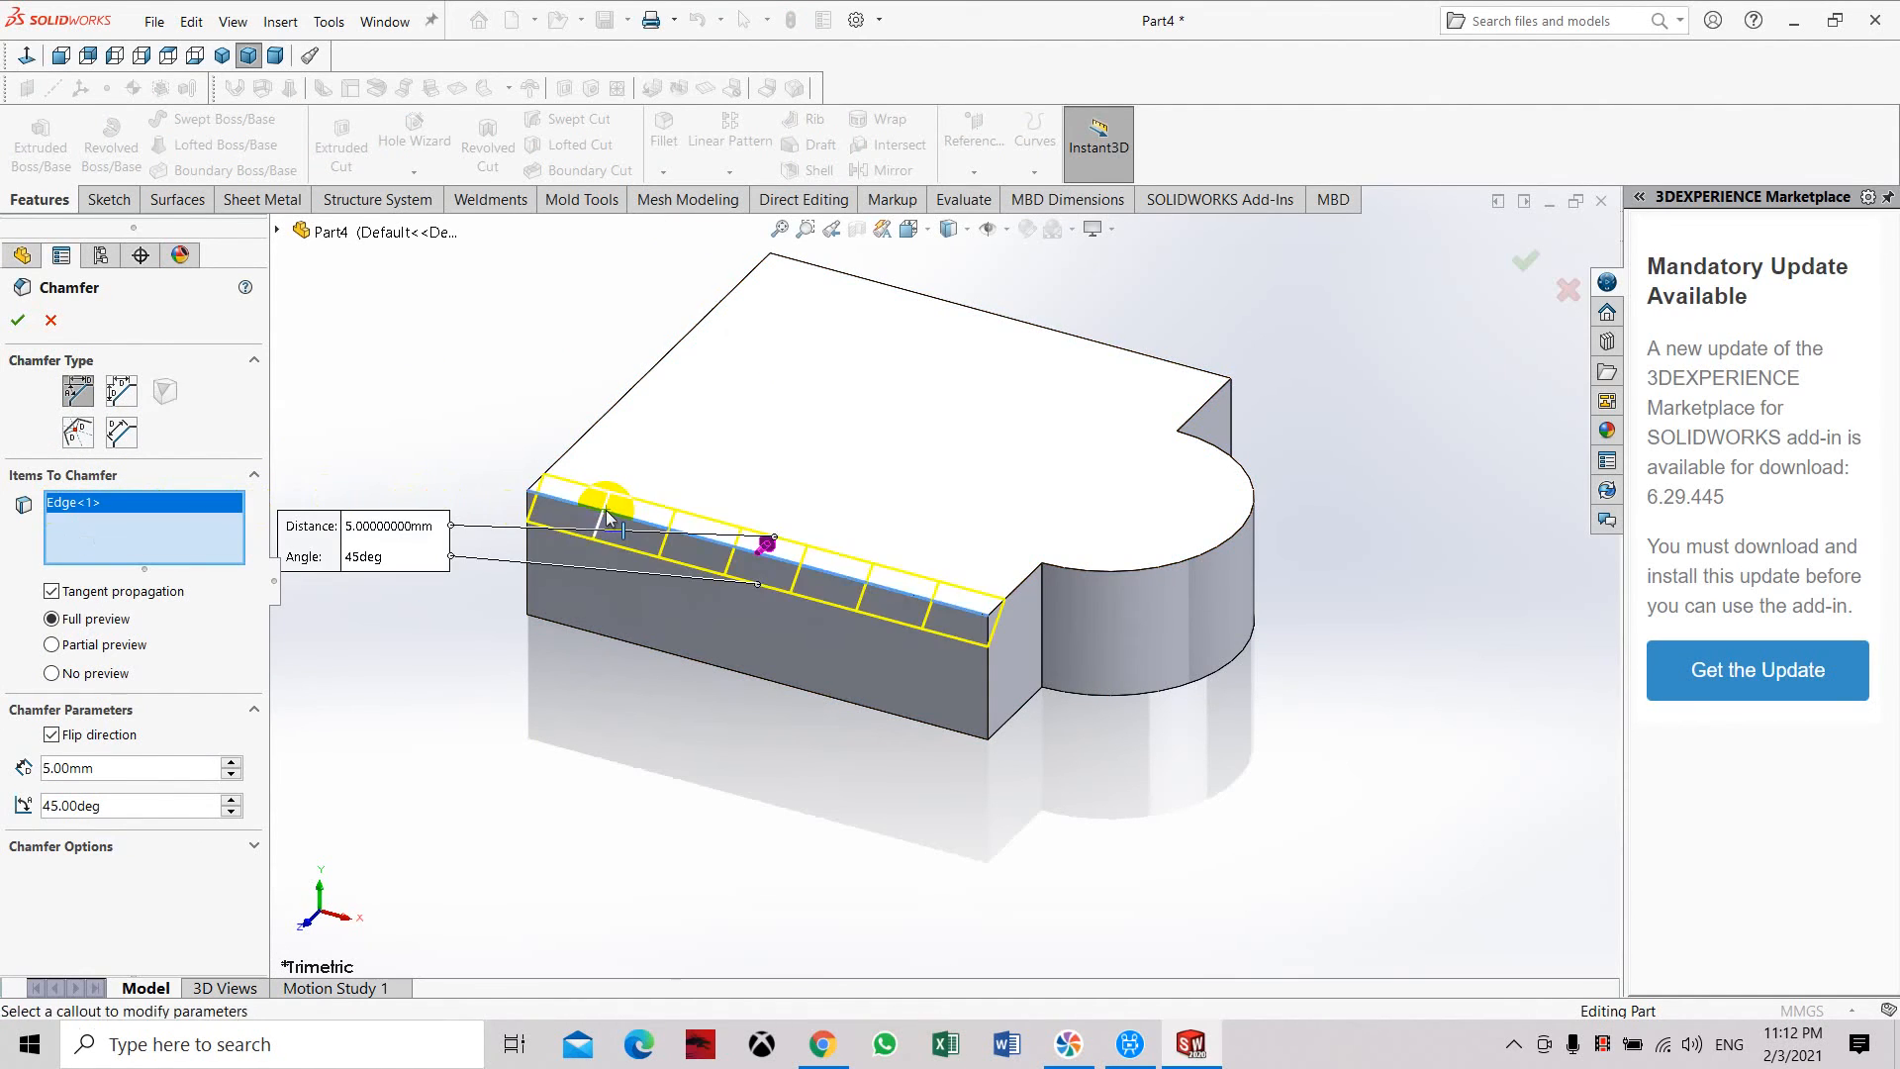
{"action": "left_click", "coordinate": [605, 429]}
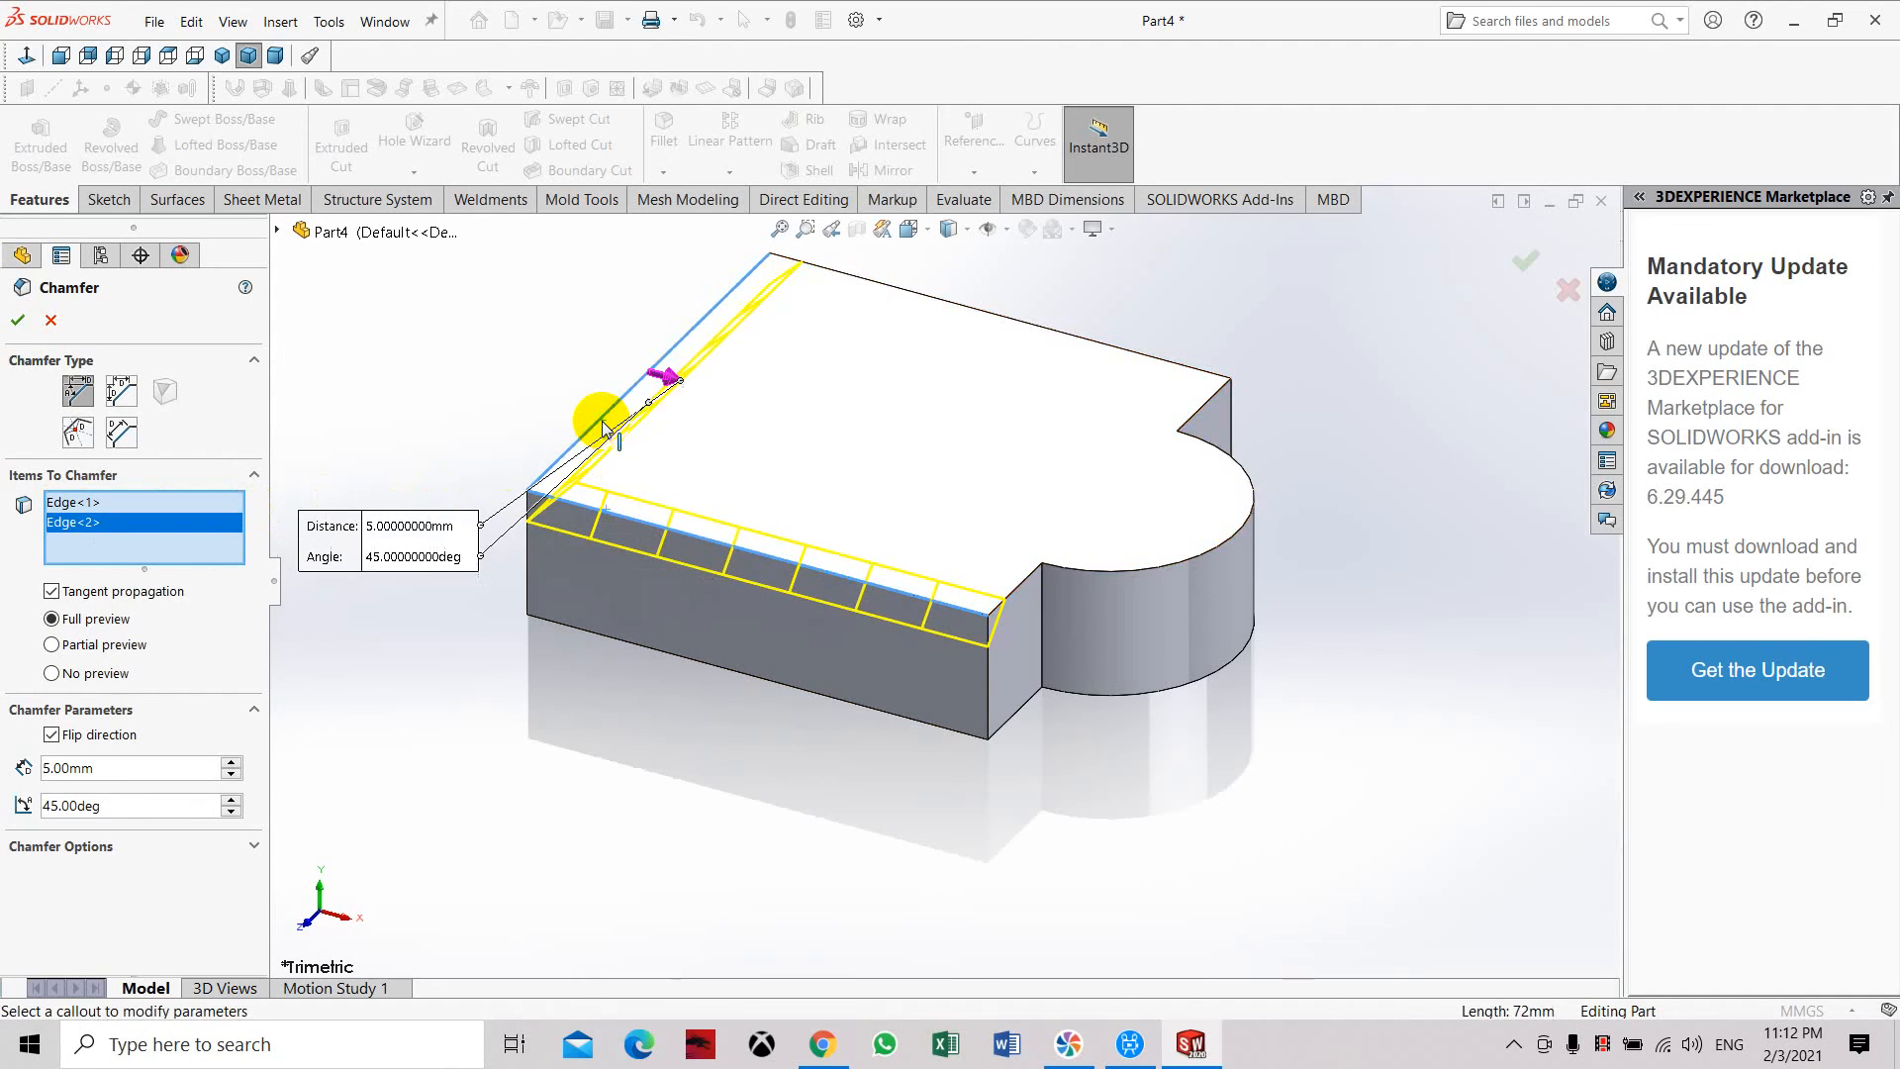
{"action": "left_click", "coordinate": [985, 308]}
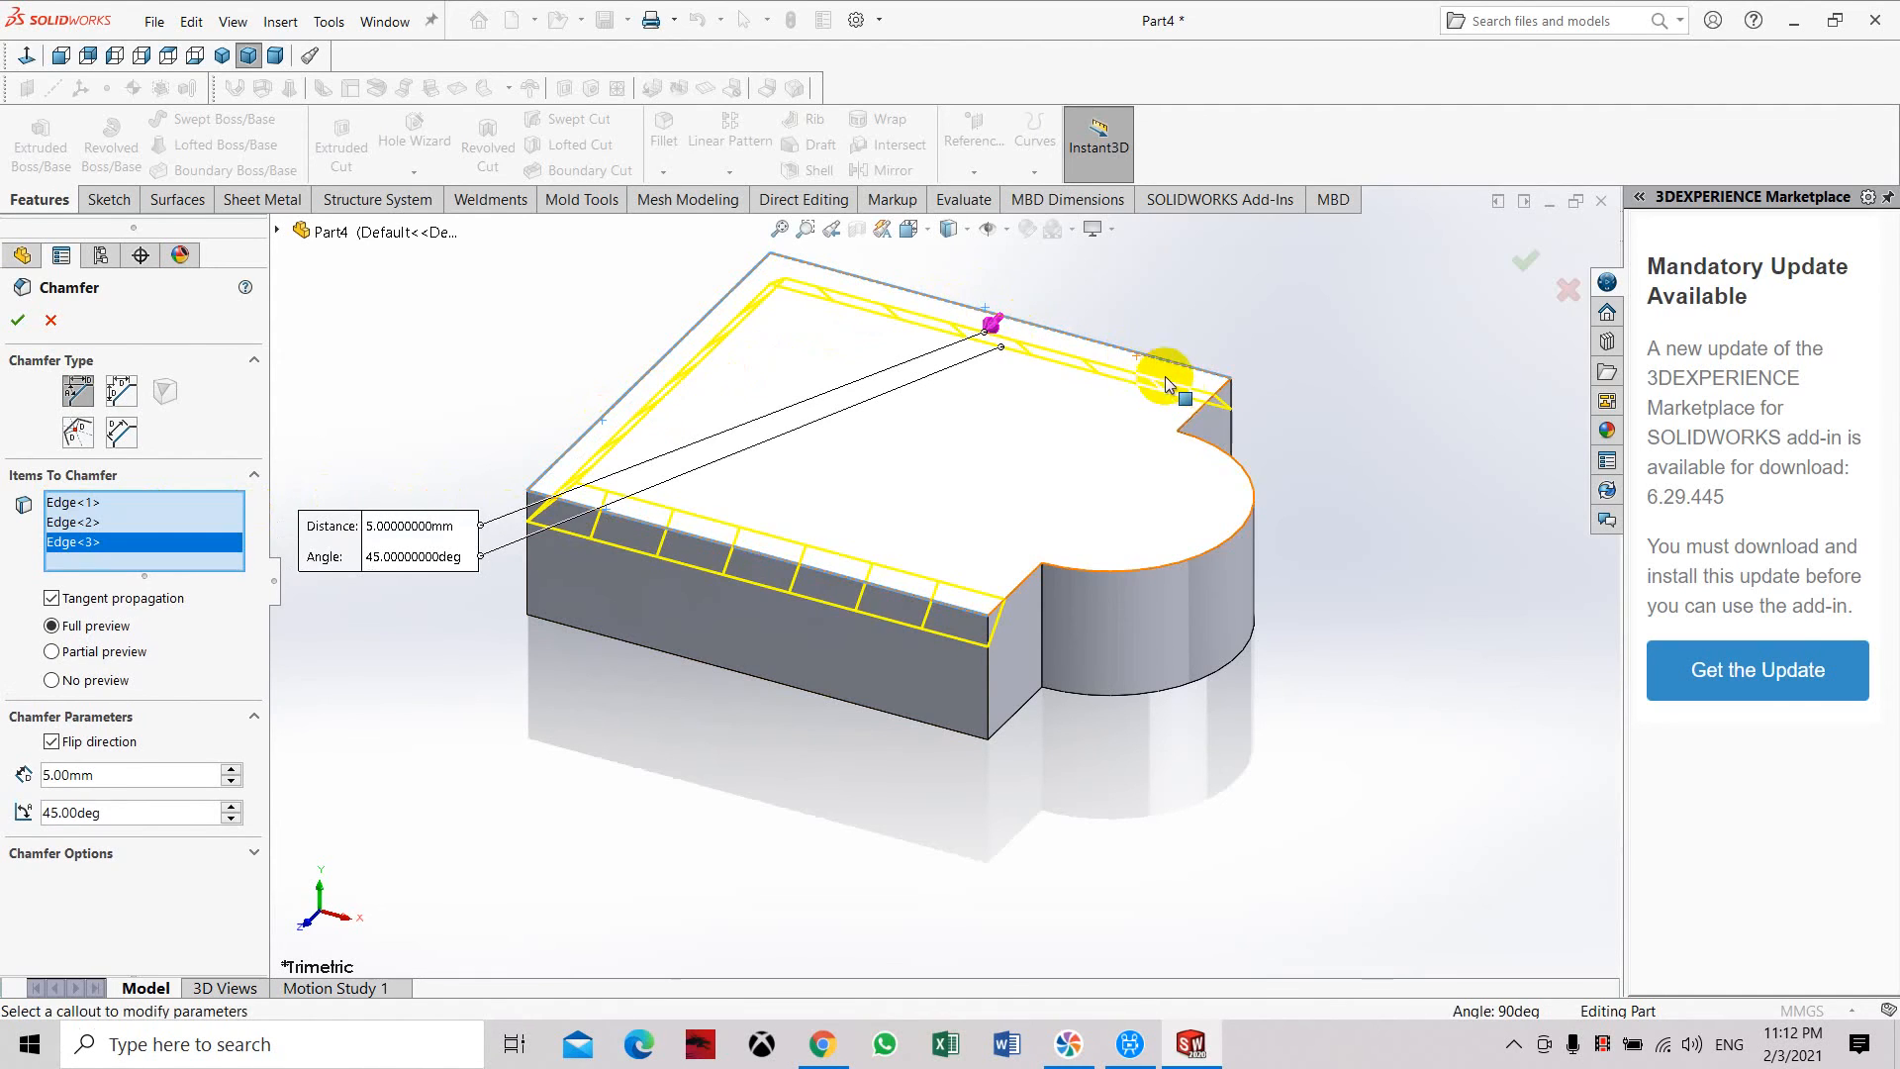
{"action": "left_click", "coordinate": [1204, 403]}
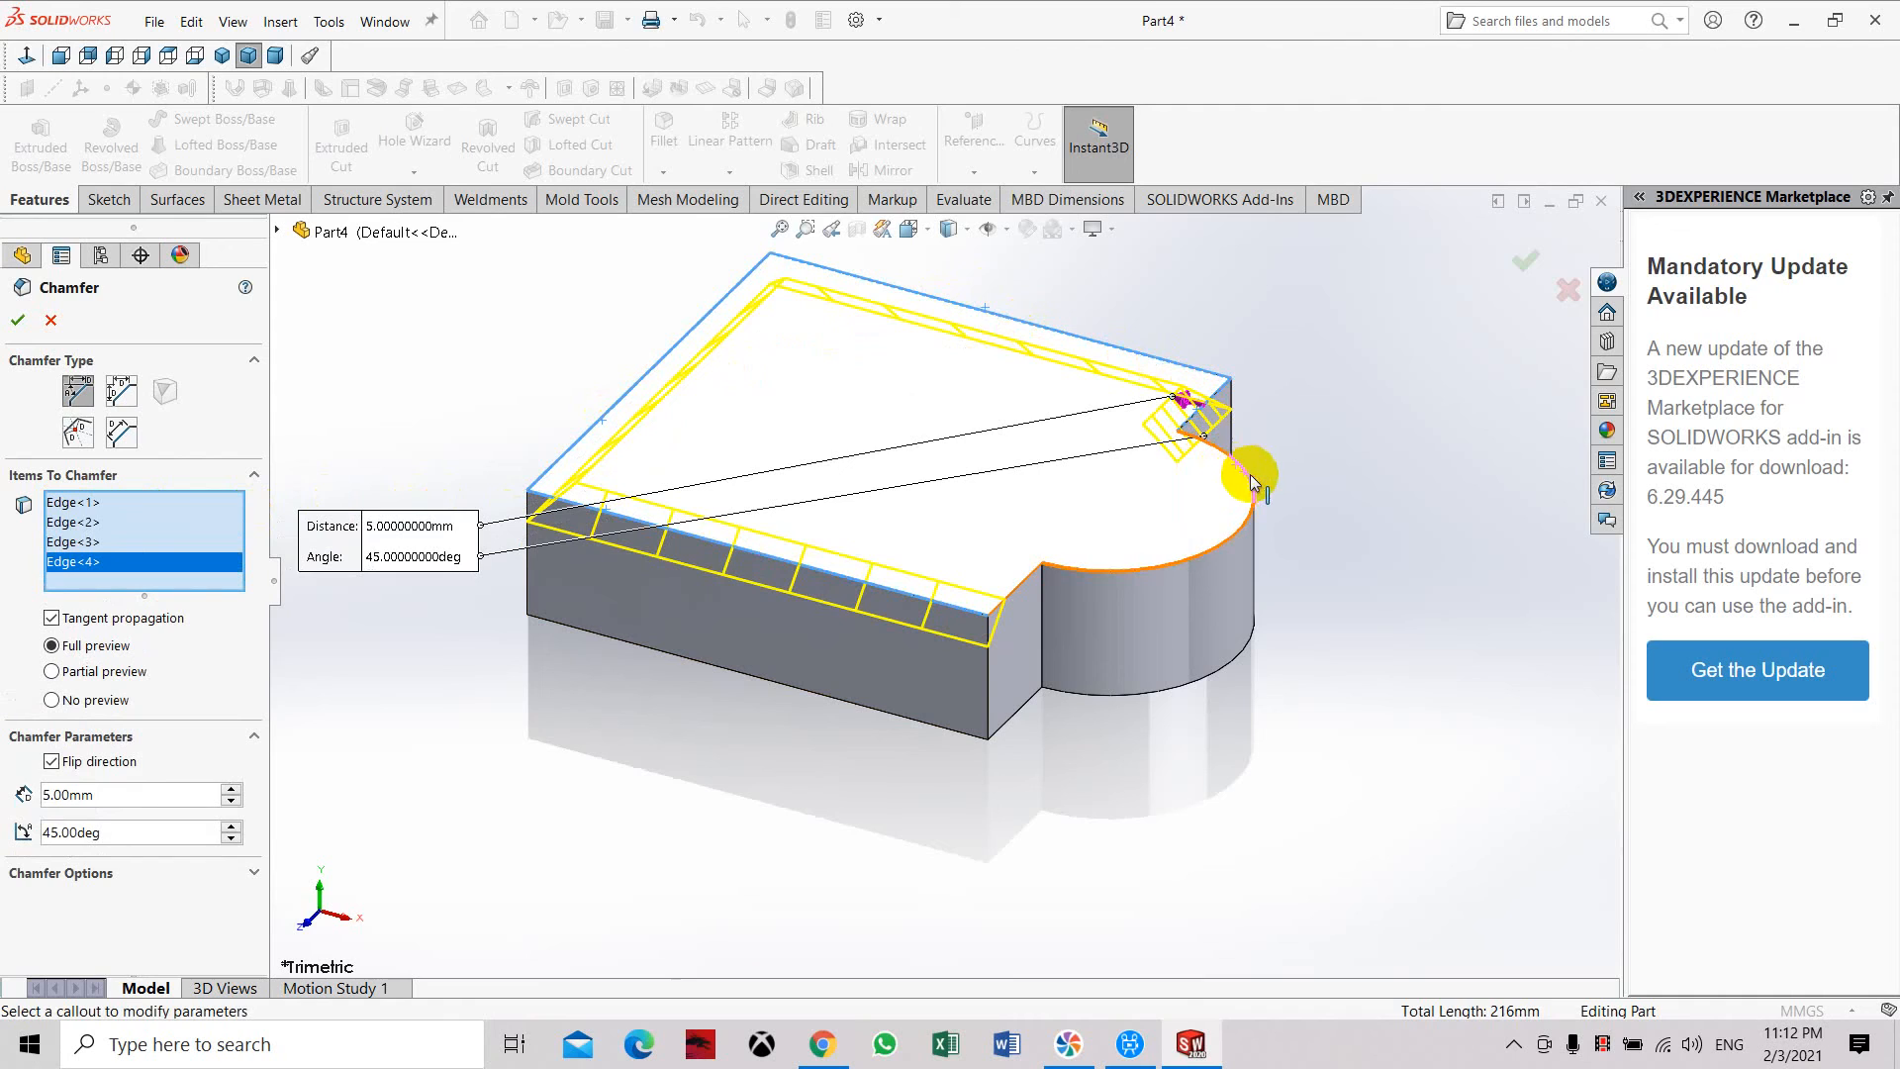
{"action": "left_click", "coordinate": [1250, 477]}
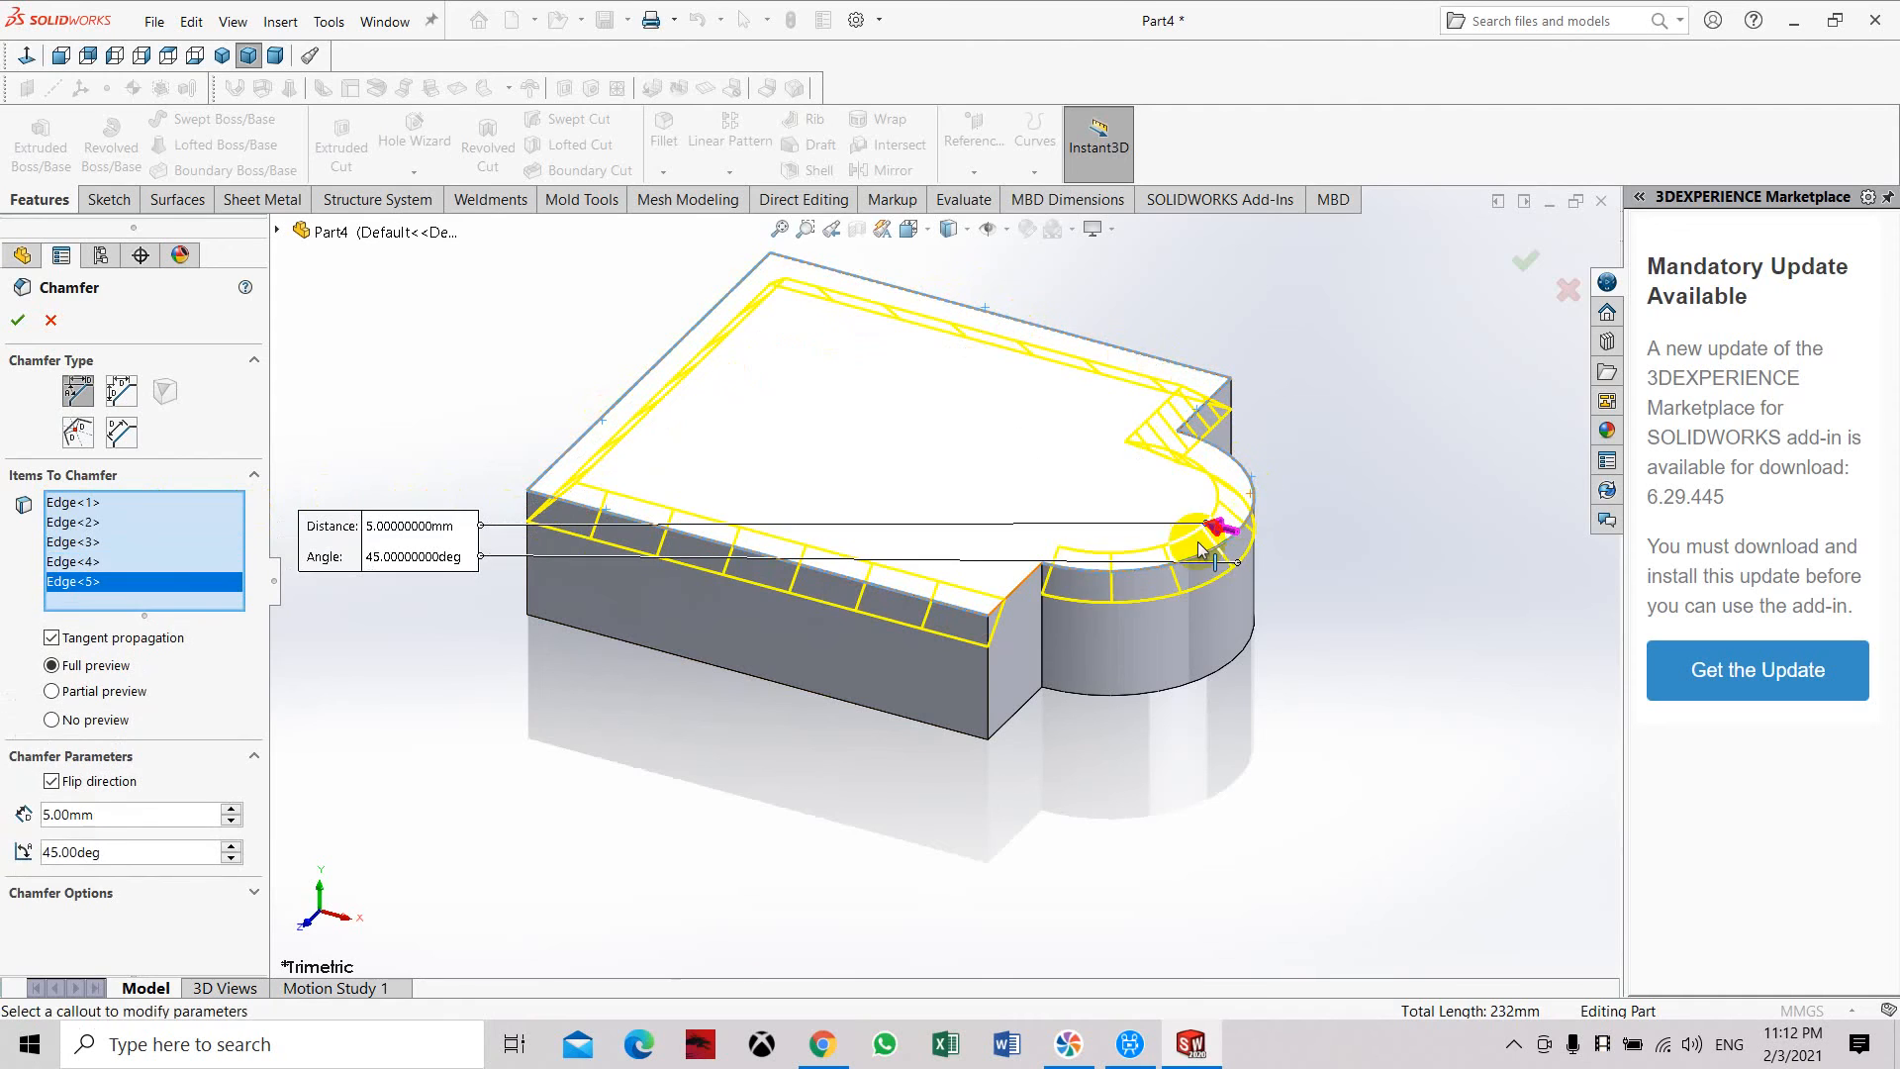
{"action": "left_click", "coordinate": [1016, 584]}
{"action": "left_click", "coordinate": [18, 323]}
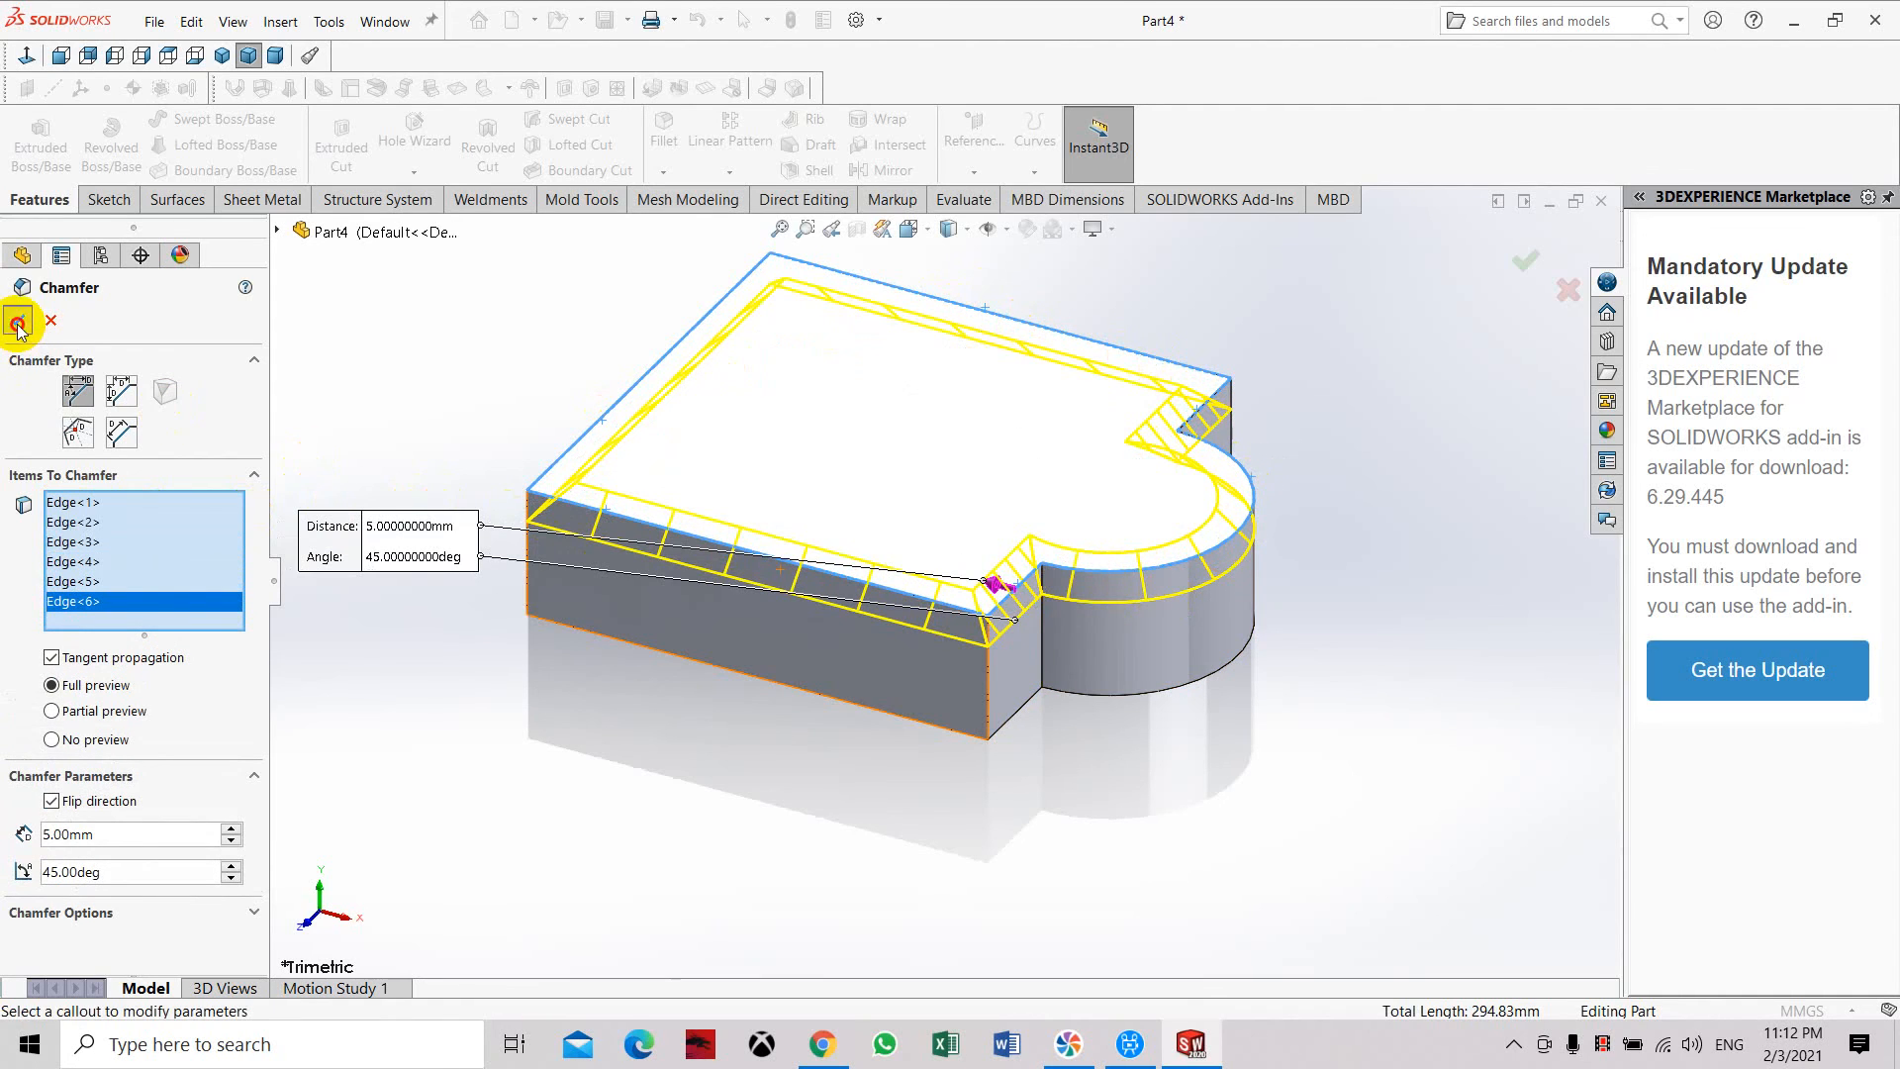
{"action": "scroll", "coordinate": [962, 628], "scroll_direction": "down", "scroll_amount": 2}
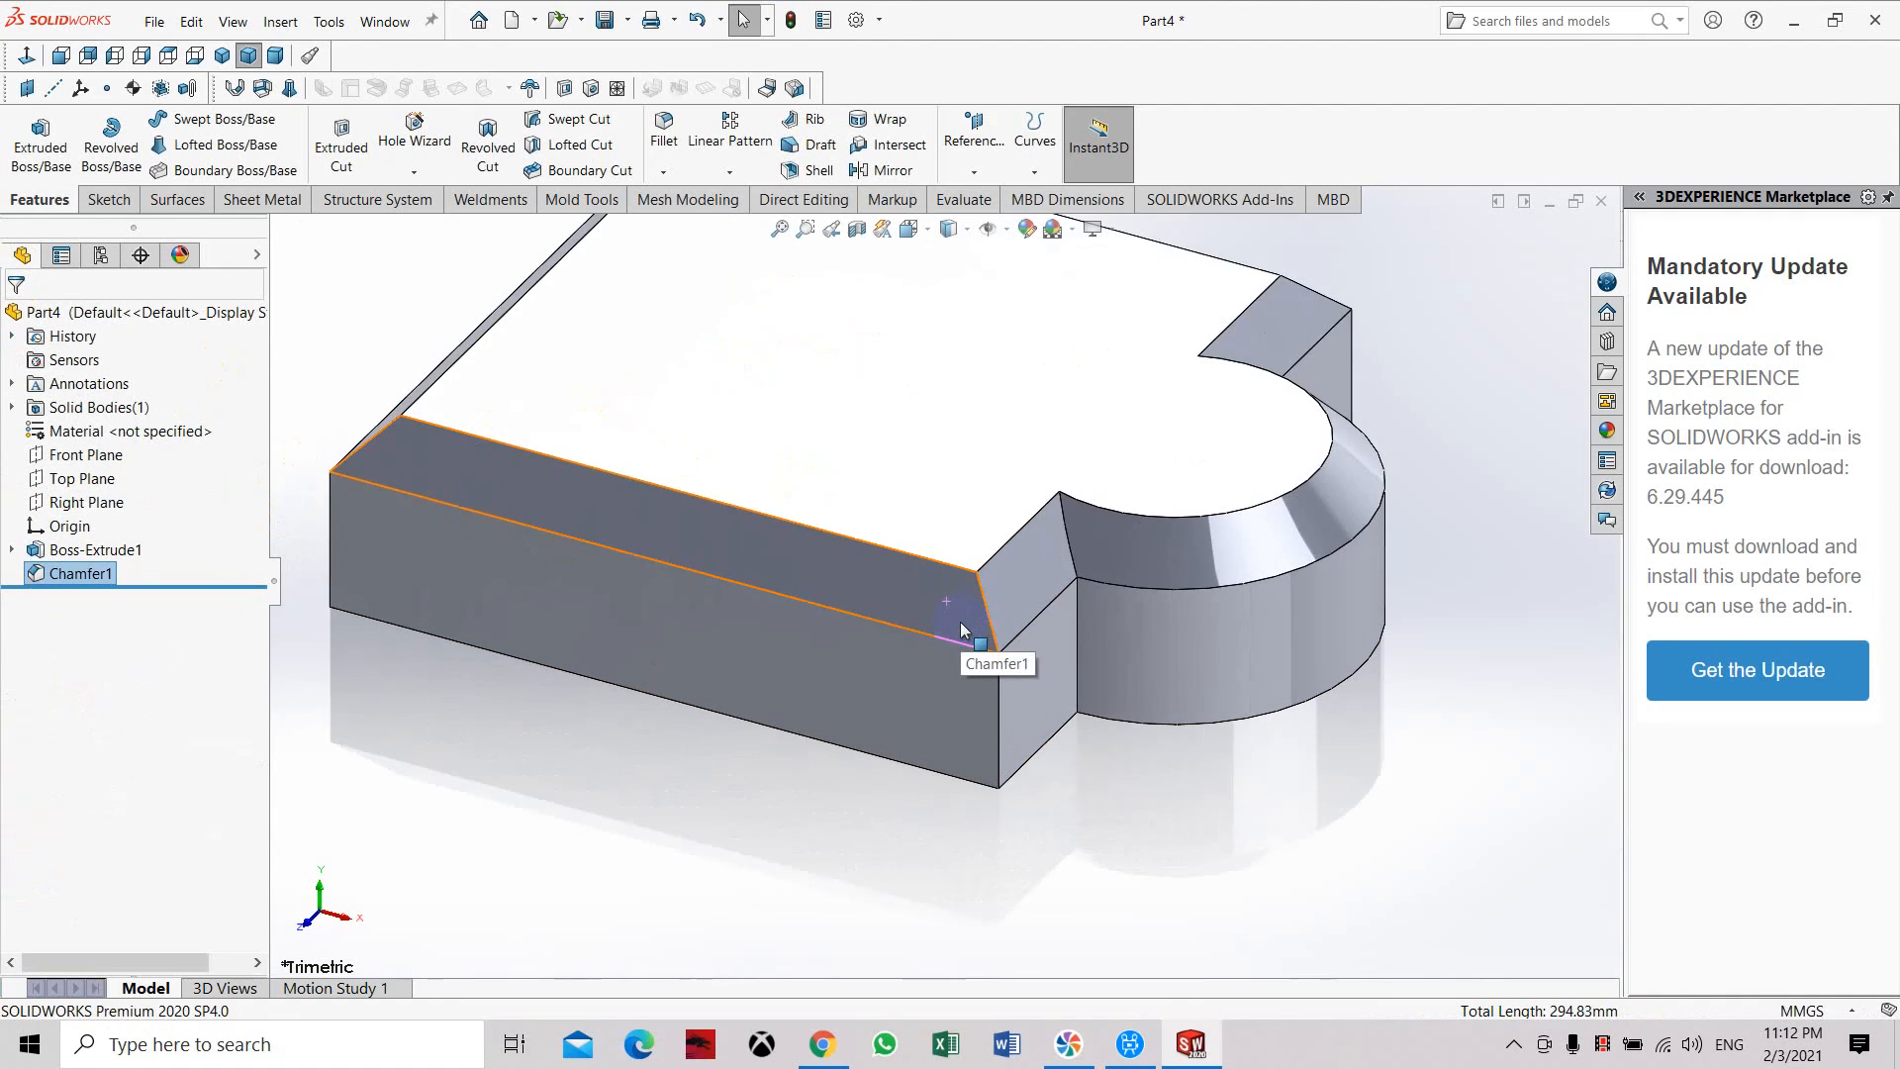
{"action": "scroll", "coordinate": [962, 629], "scroll_direction": "up", "scroll_amount": 3}
{"action": "middle_click_drag", "start_coordinate": [965, 633], "coordinate": [1160, 661]}
{"action": "scroll", "coordinate": [1148, 770], "scroll_direction": "down", "scroll_amount": 3}
{"action": "scroll", "coordinate": [1148, 770], "scroll_direction": "up", "scroll_amount": 3}
{"action": "scroll", "coordinate": [1148, 770], "scroll_direction": "up", "scroll_amount": 1}
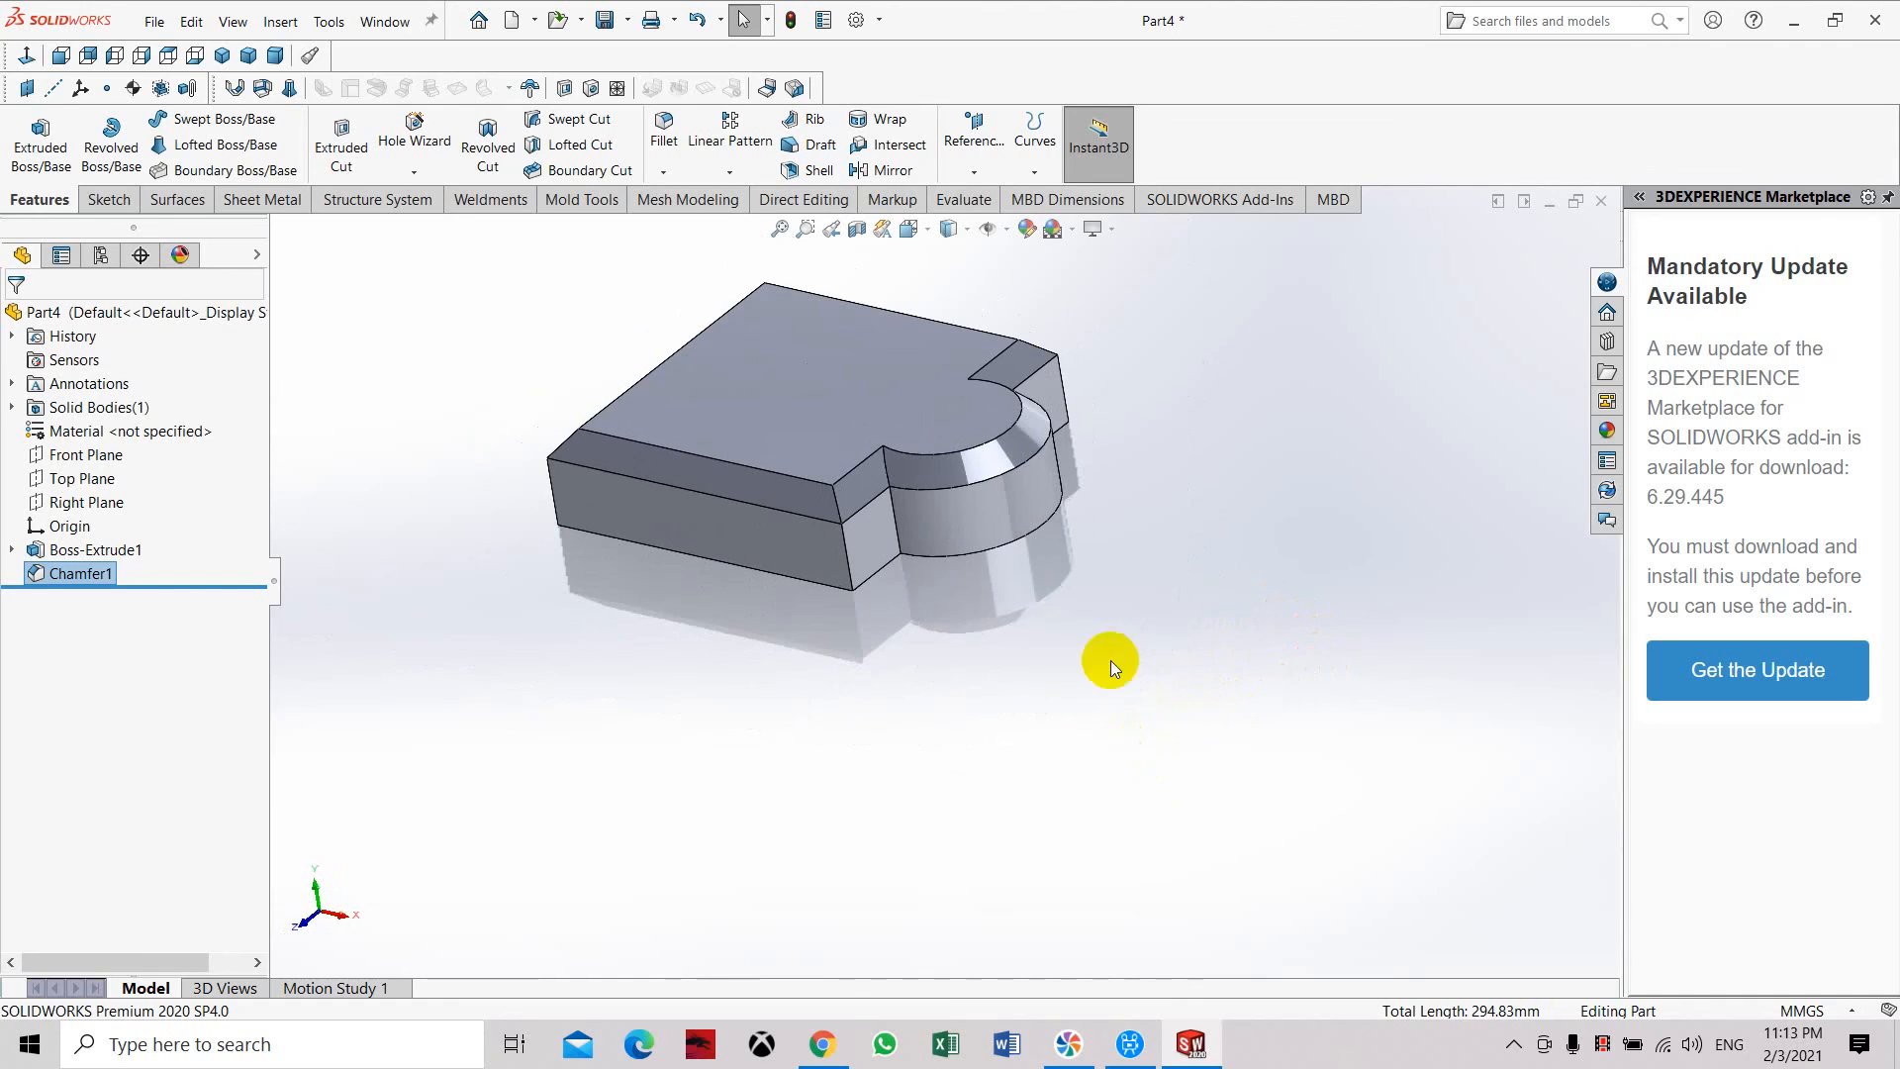